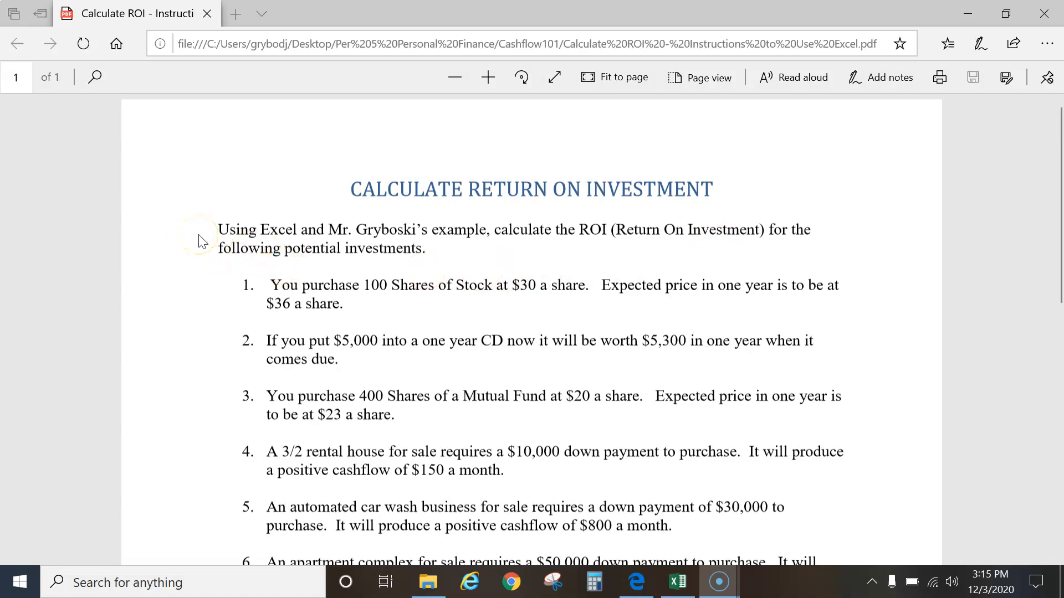
Read through the ROI assignment instructions and the example spreadsheet layout in the PDF
scroll(201, 241, "down", 9)
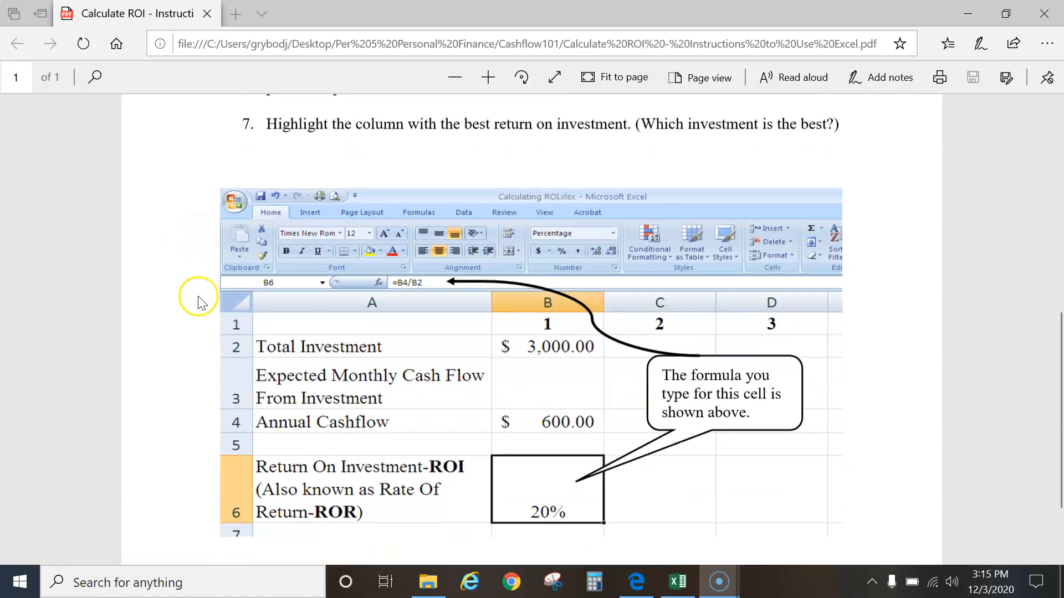
scroll(207, 399, "up", 9)
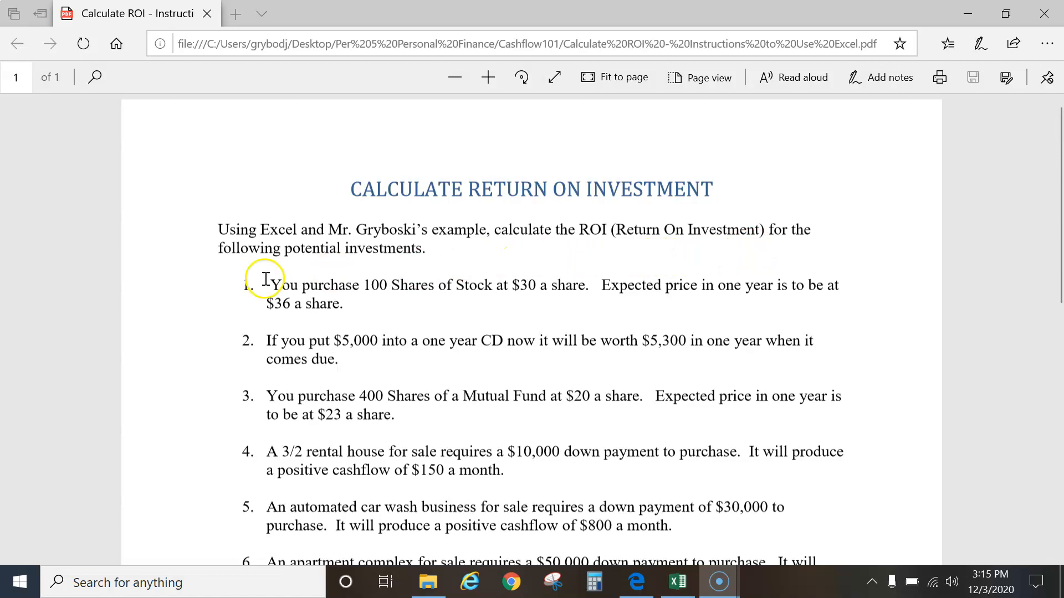
scroll(223, 465, "down", 2)
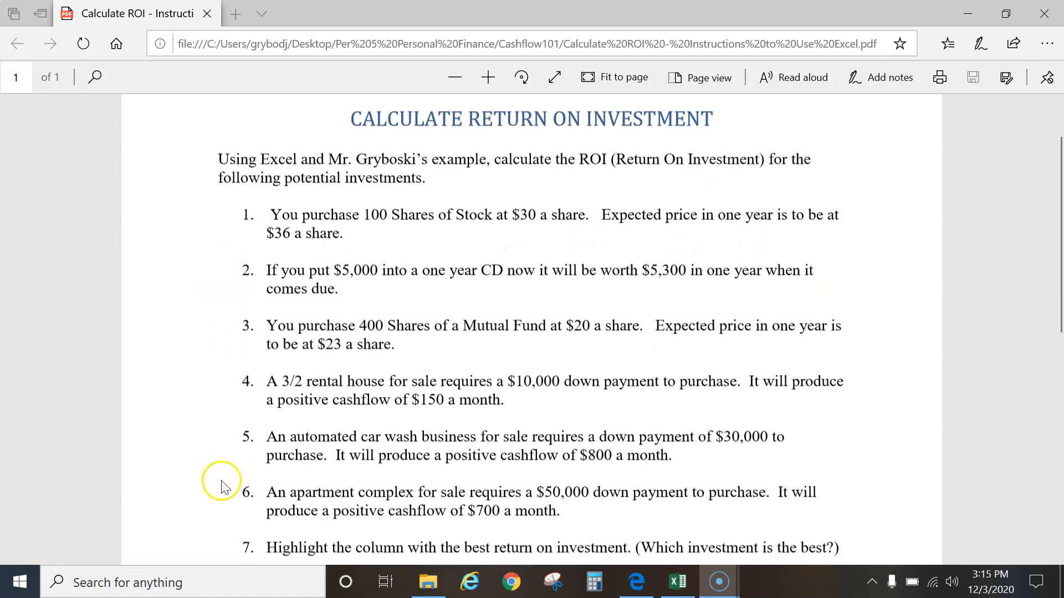
scroll(222, 486, "down", 2)
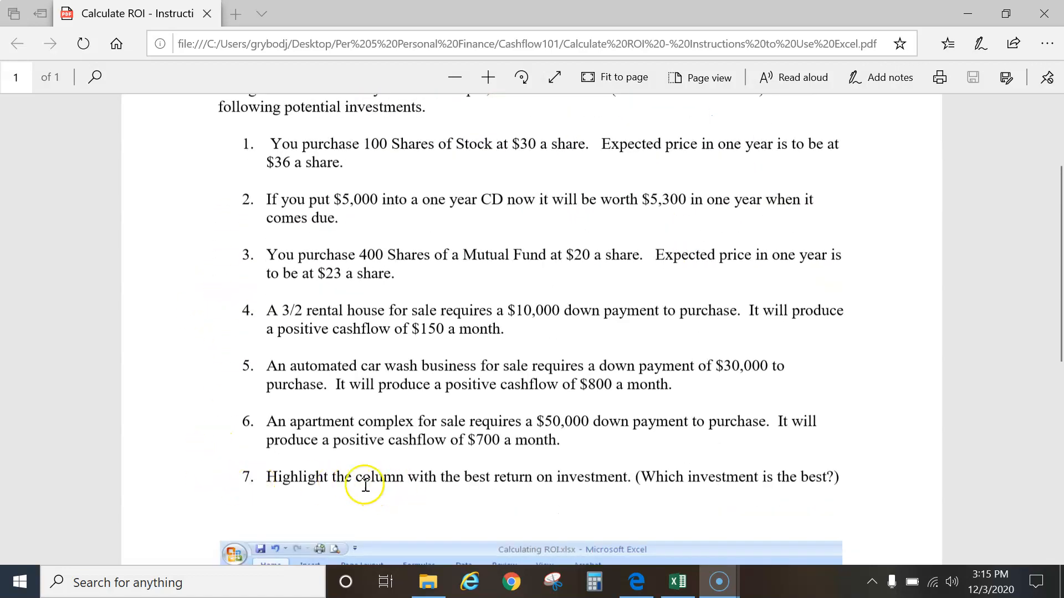
scroll(213, 450, "down", 6)
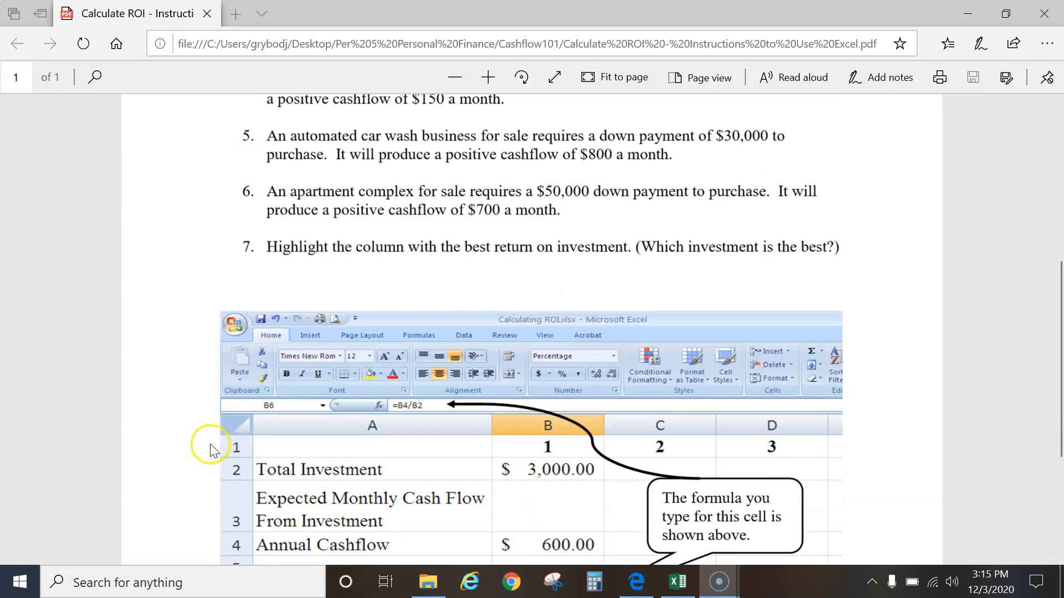
scroll(211, 450, "down", 5)
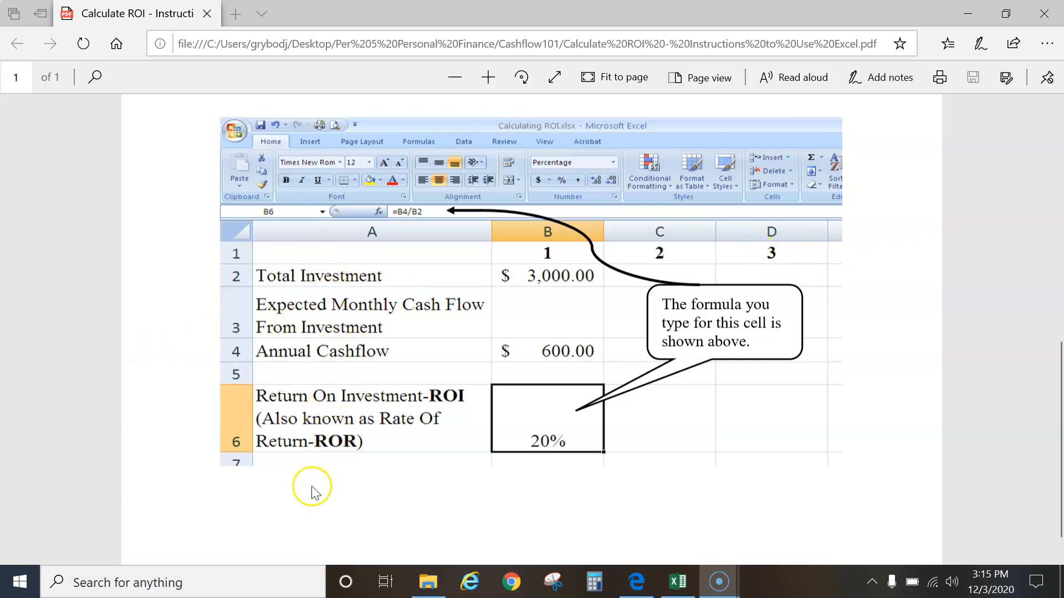
Search for Excel and switch to the open ROI Calculations workbook
left_click(197, 582)
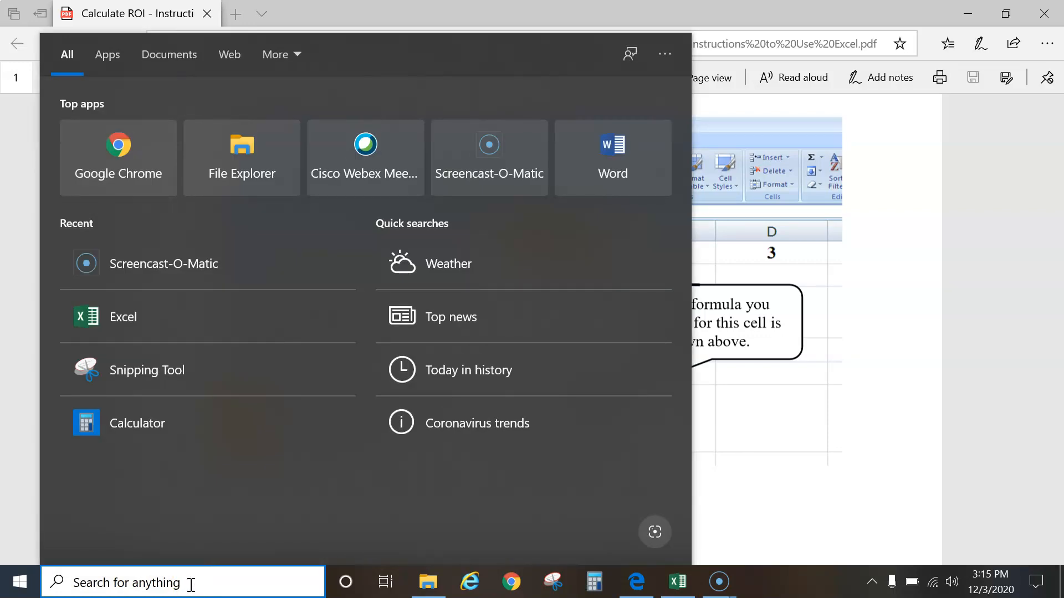
type("exc")
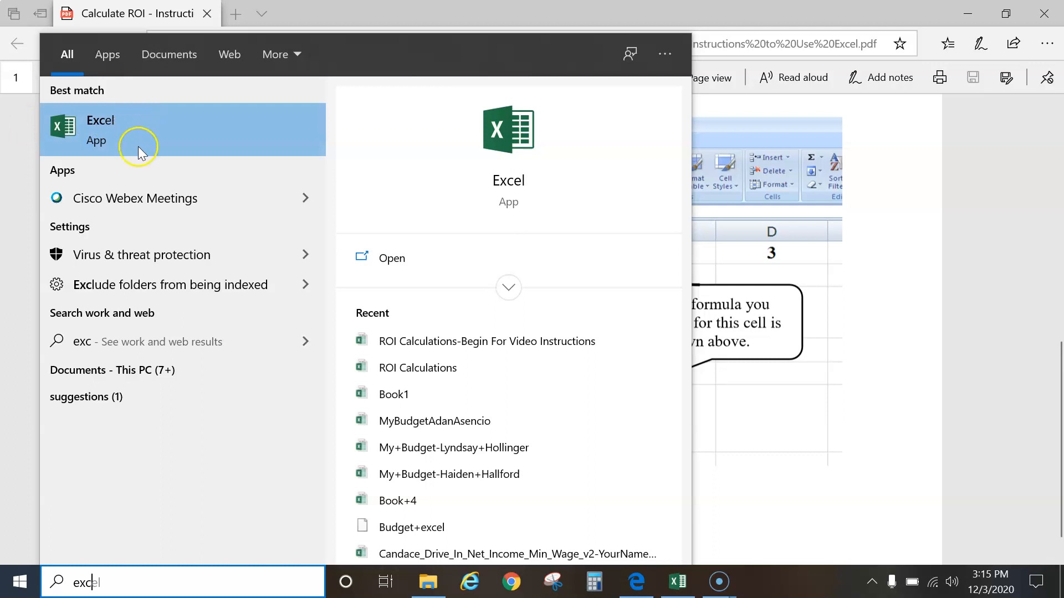
left_click(677, 588)
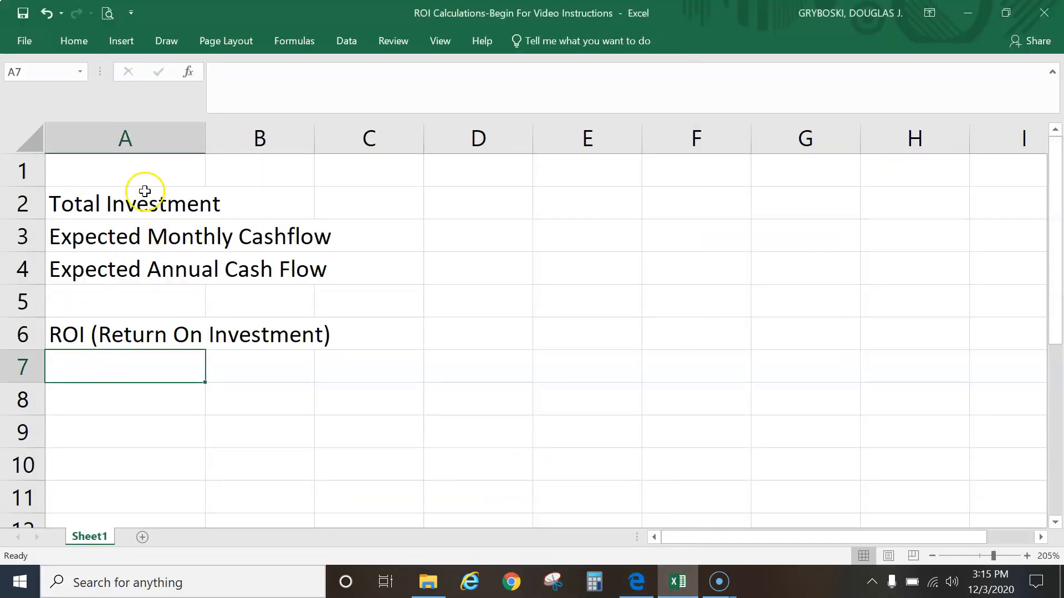
Autofit column A's width to fit the row labels
left_click(102, 205)
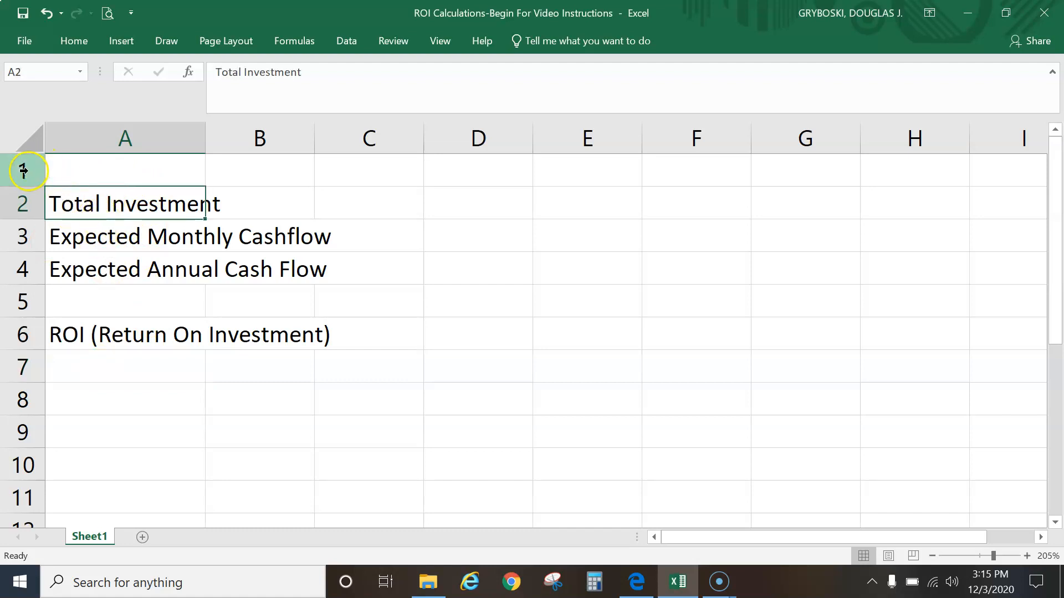
left_click(113, 239)
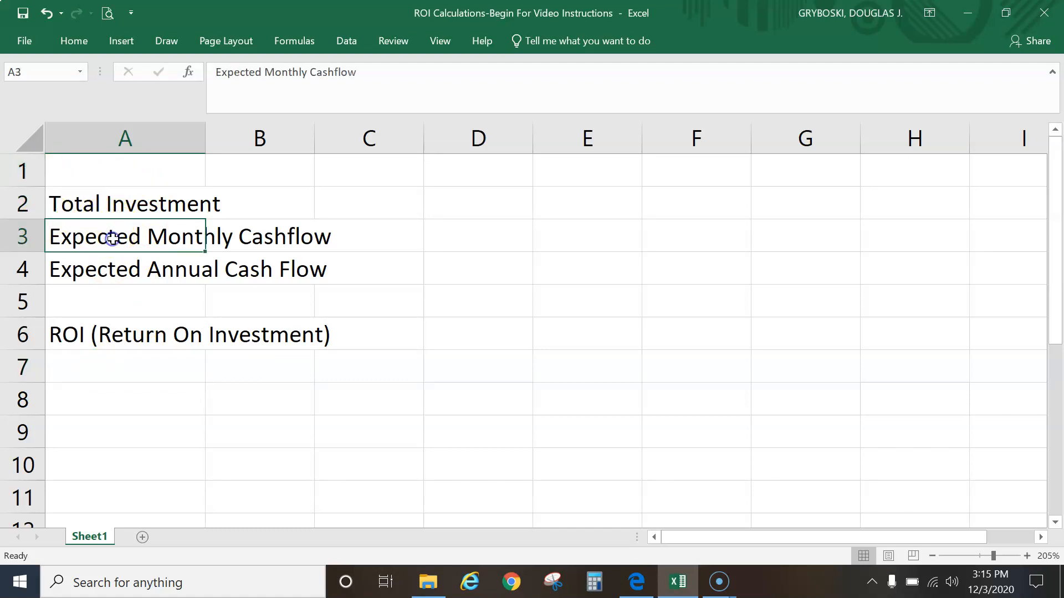
left_click(121, 266)
left_click(122, 337)
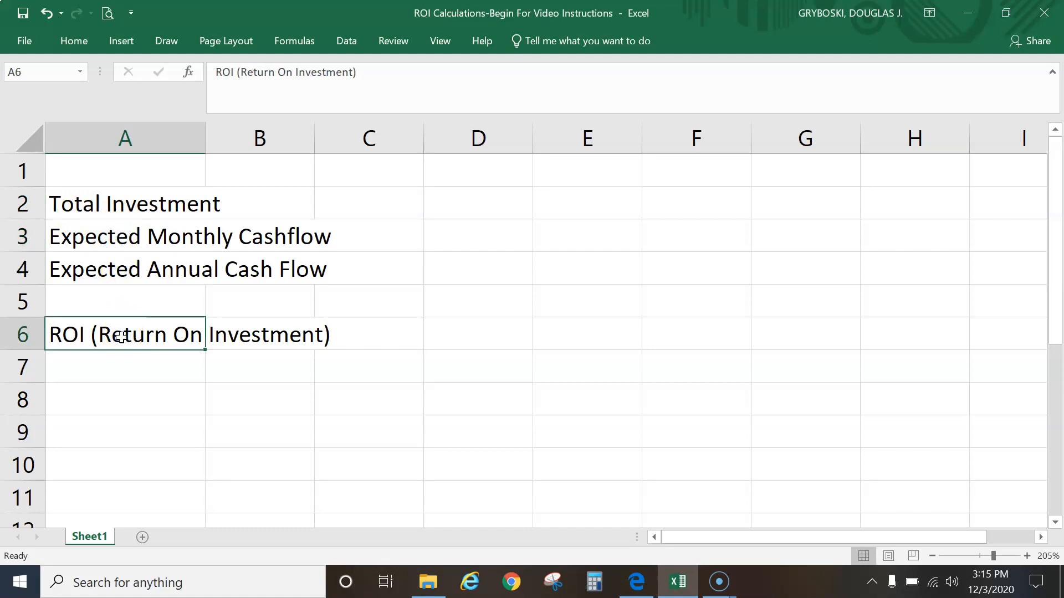
double_click(206, 140)
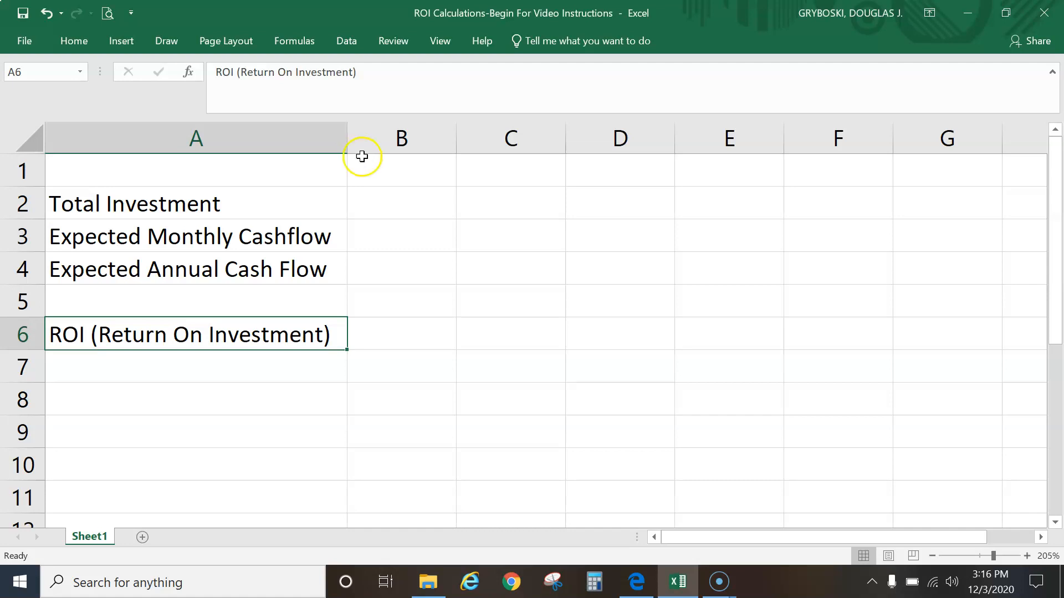
Select B1 and review the first investment and the example layout in the instructions
left_click(407, 170)
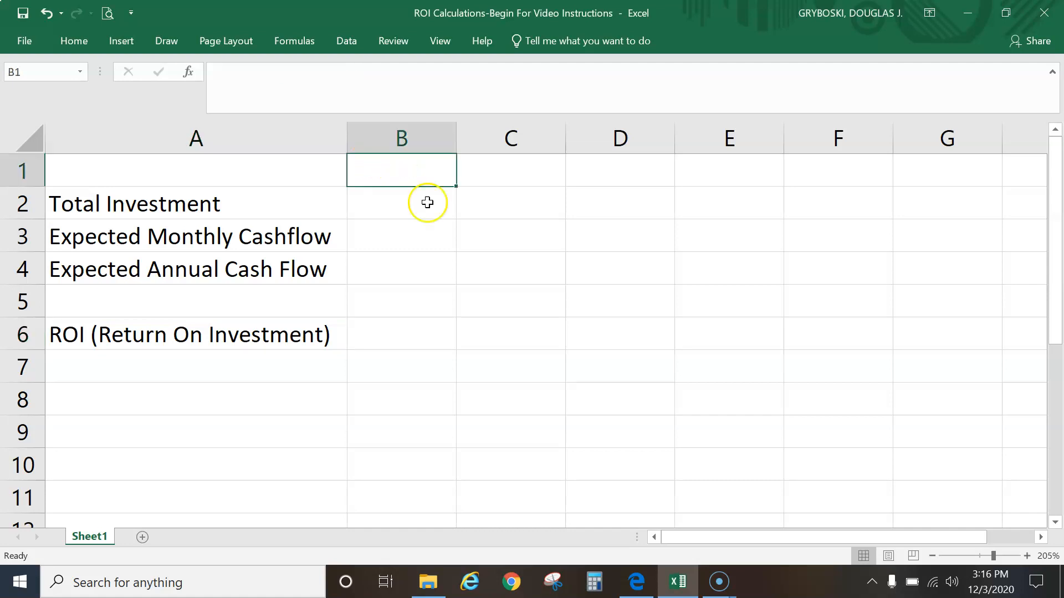
left_click(636, 585)
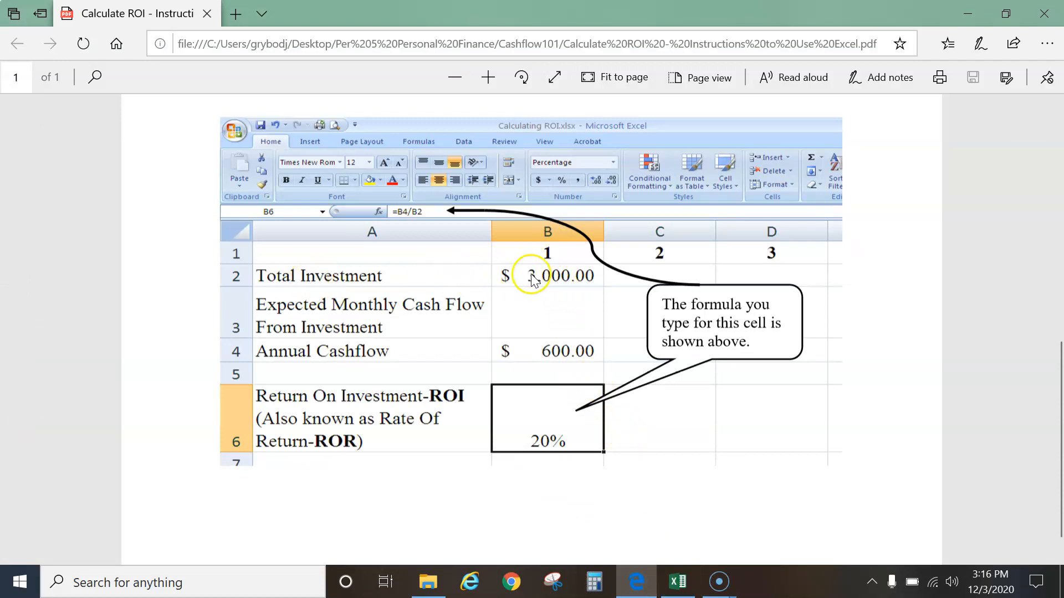
scroll(534, 317, "up", 5)
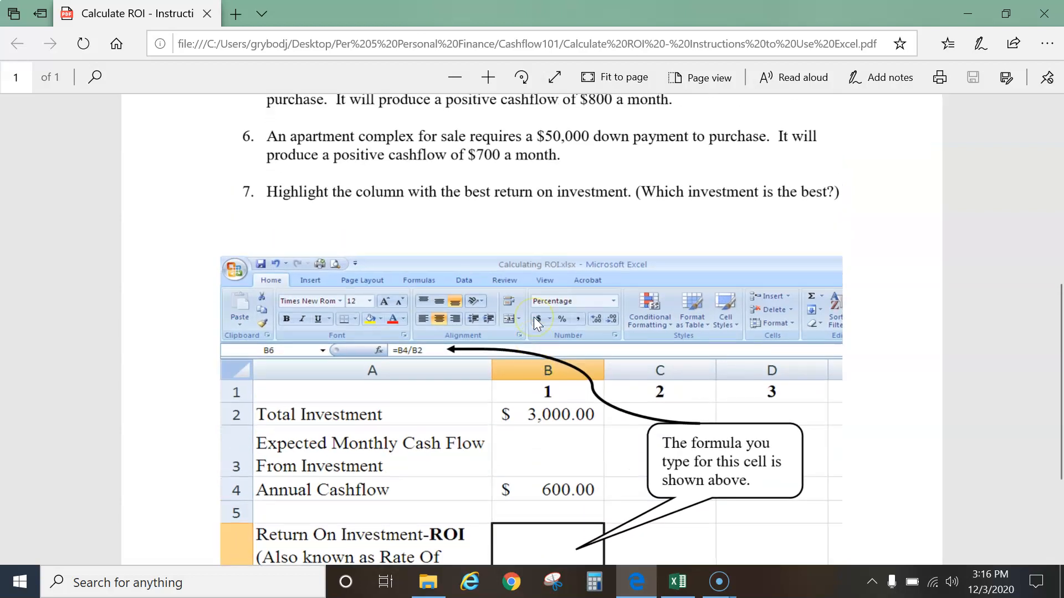
scroll(533, 317, "up", 2)
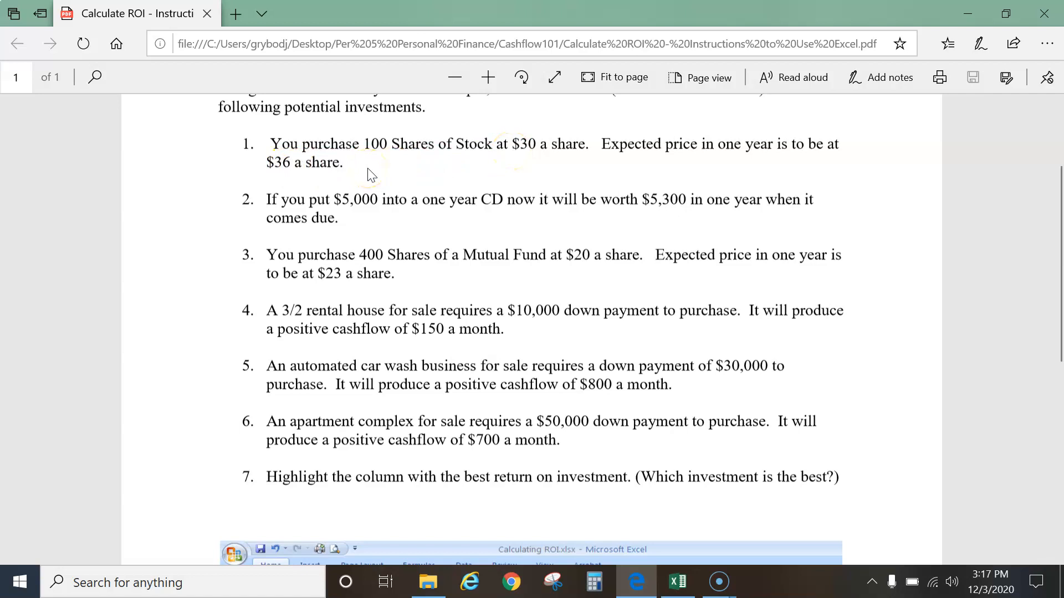
scroll(366, 177, "down", 8)
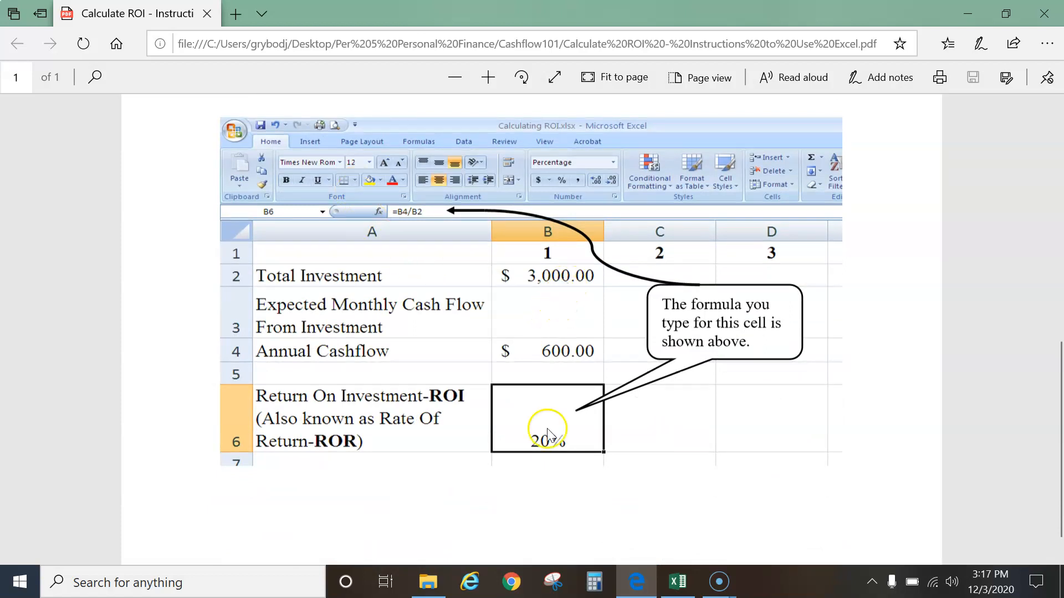
Enter 1 as the investment number heading in B1
left_click(677, 582)
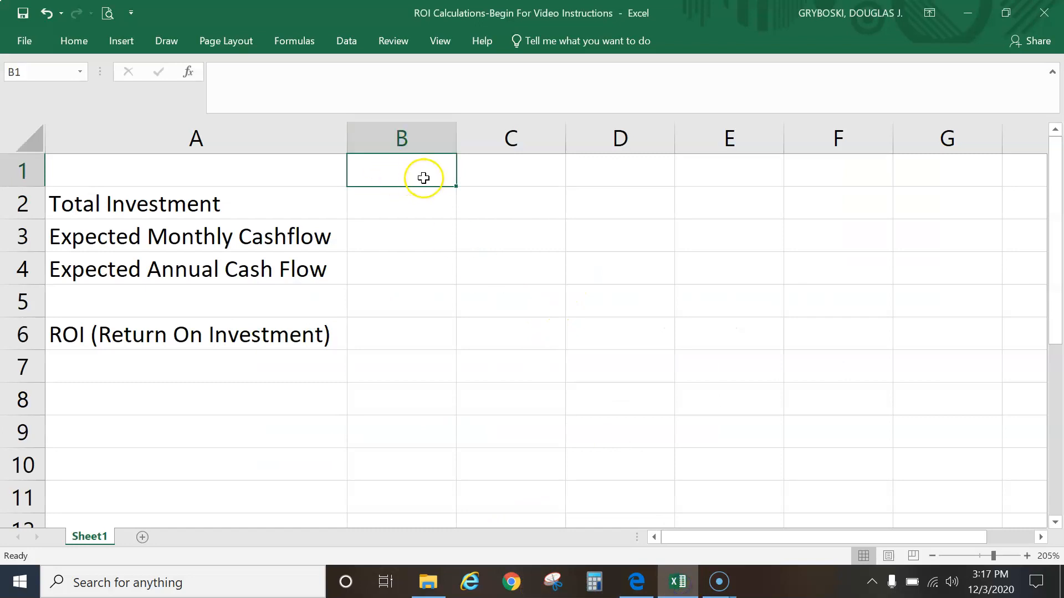
type("1")
left_click(416, 212)
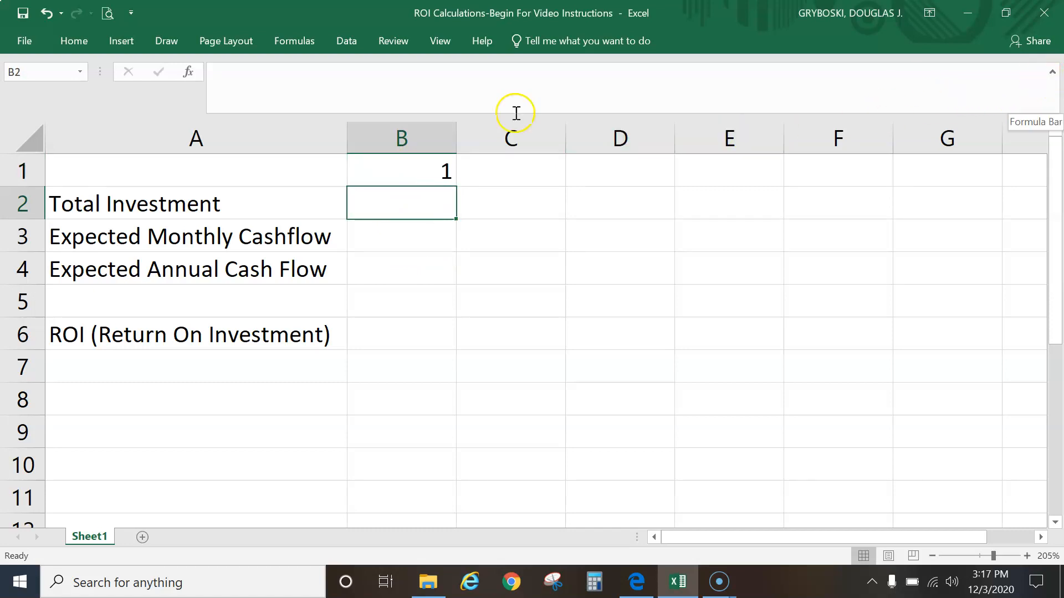
Pin the Home ribbon so it stays open above the worksheet
left_click(67, 41)
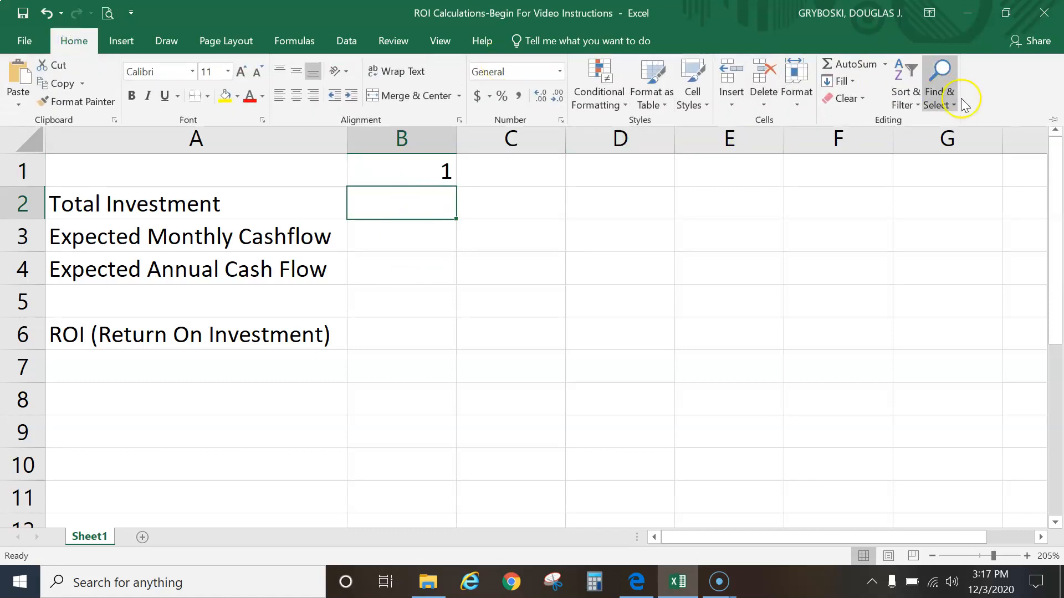
left_click(1053, 122)
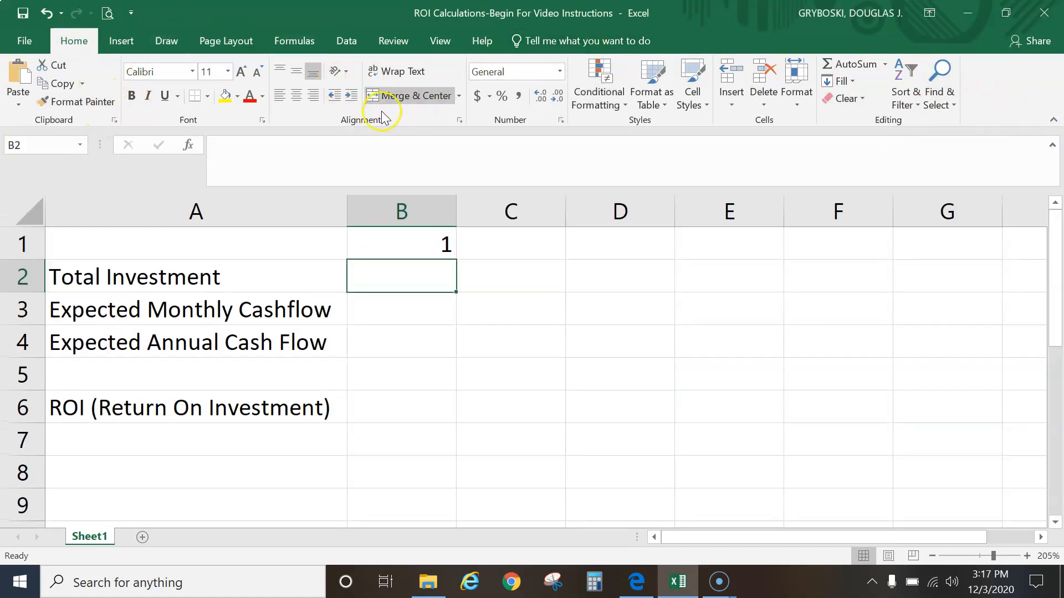
left_click(1053, 121)
left_click(67, 42)
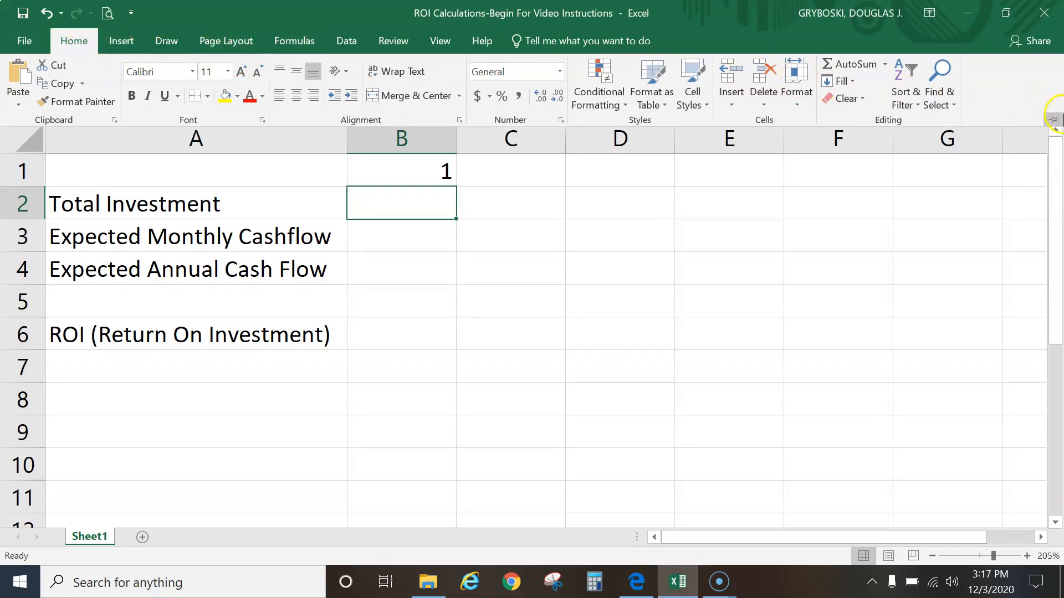
left_click(1053, 121)
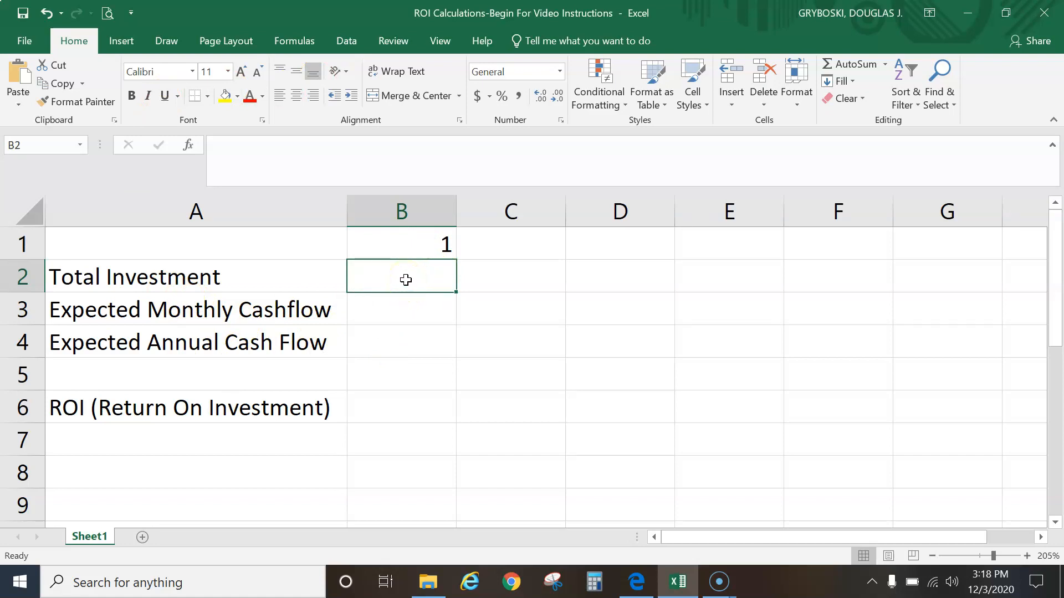
Enter the total investment formula =30*100 in B2
type("=")
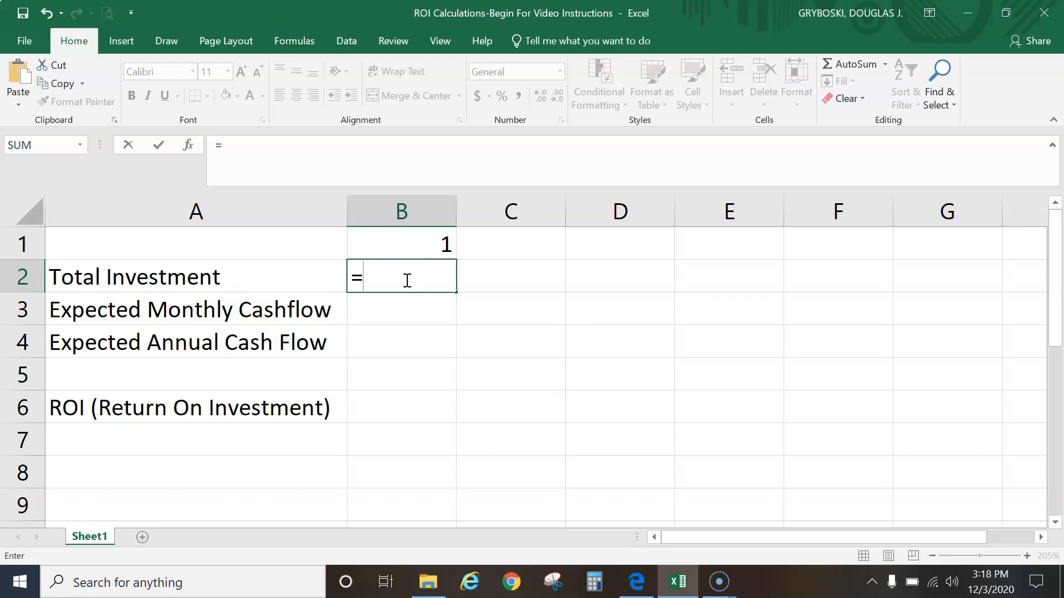
type("30*100")
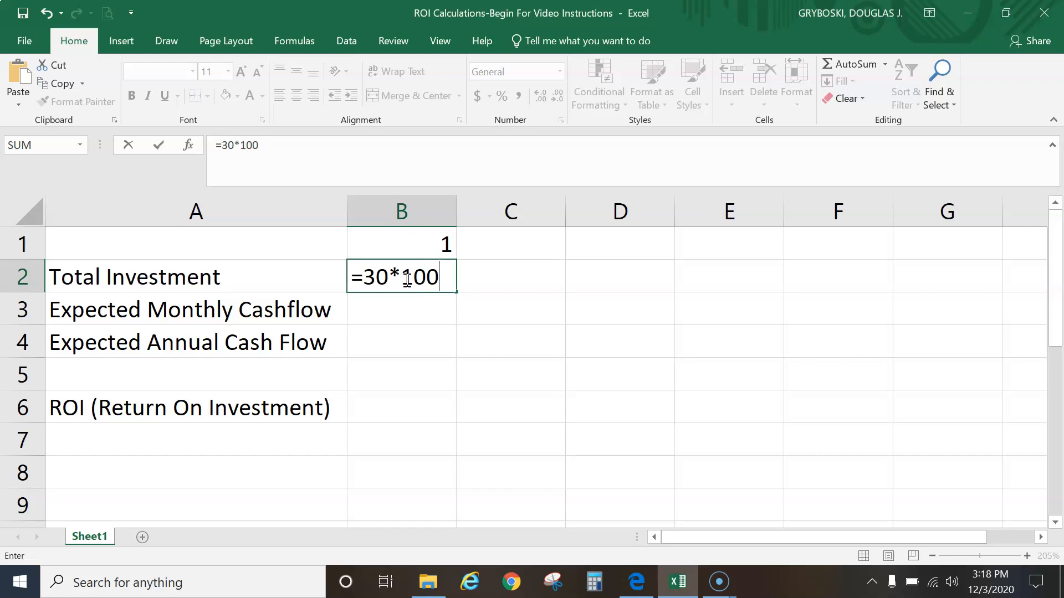
key("Return")
left_click(407, 277)
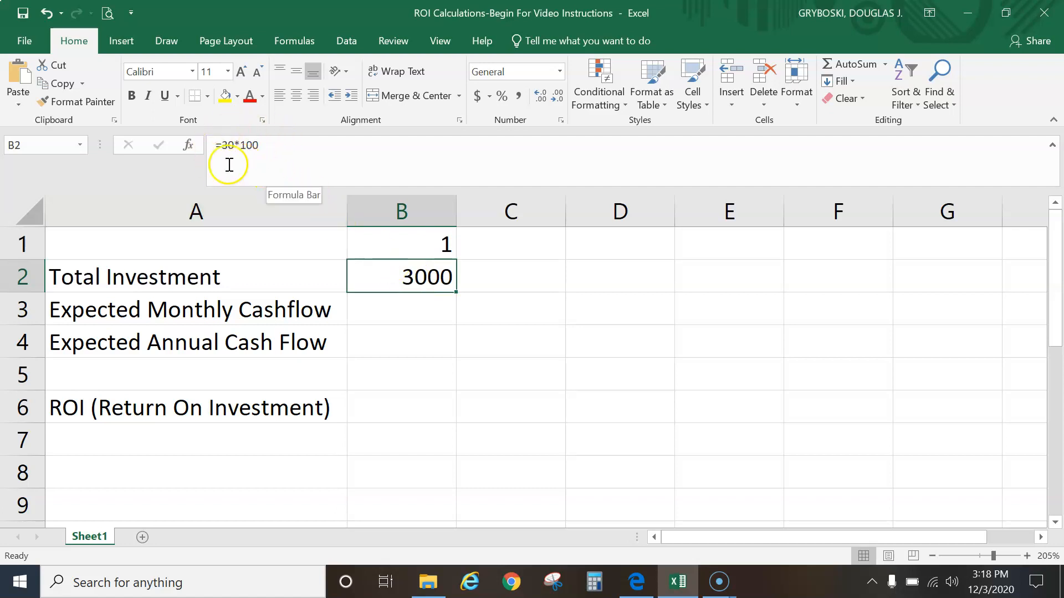
Open B2's formula for editing to inspect it without changing it
double_click(411, 277)
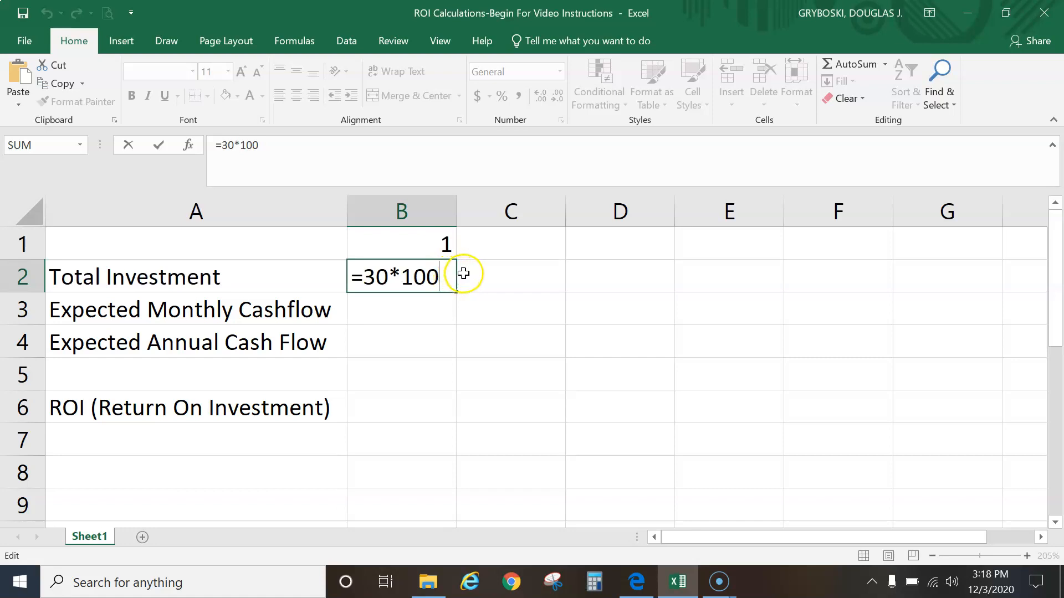
key("ctrl+Return")
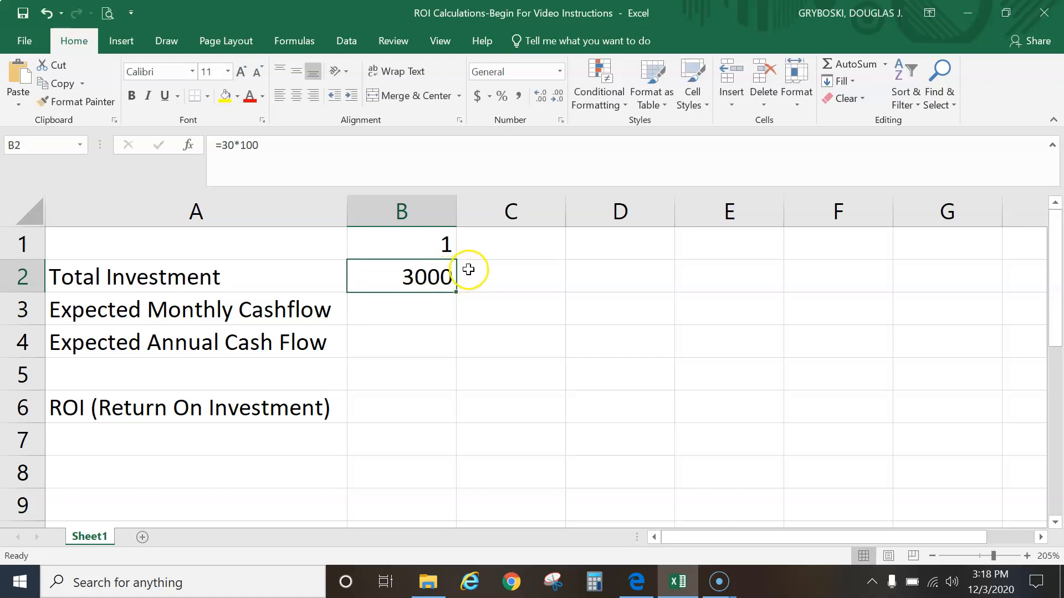
double_click(433, 276)
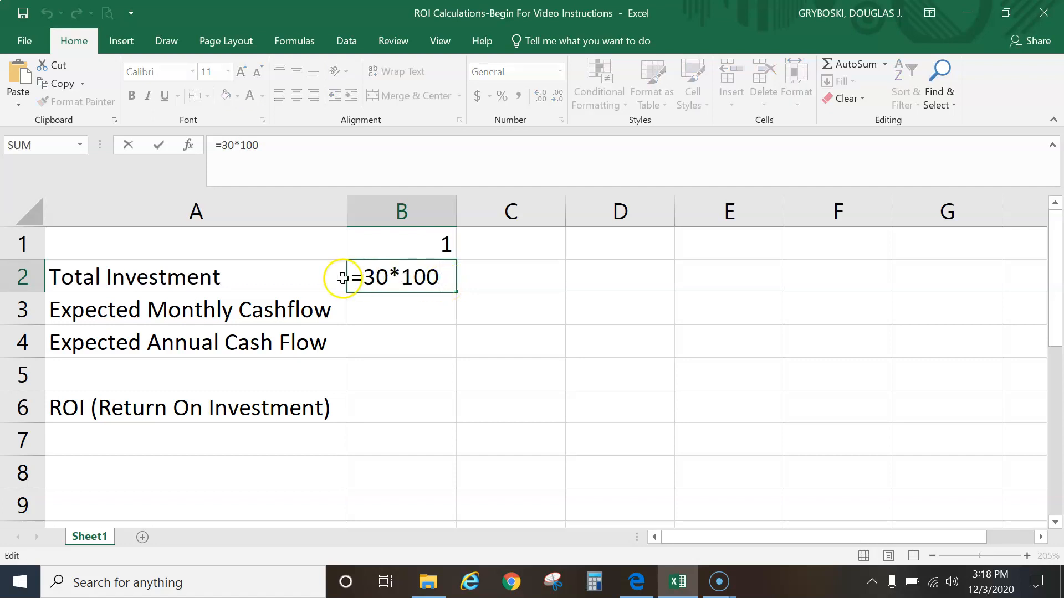
key("Return")
left_click(441, 278)
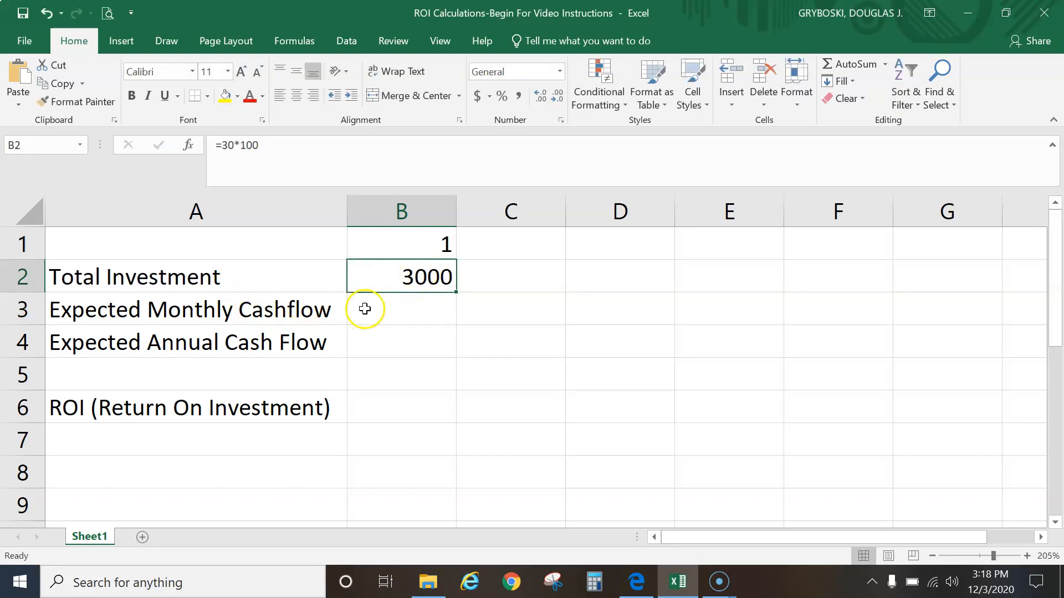
Select B3 and review the first investment's details in the PDF instructions
left_click(396, 317)
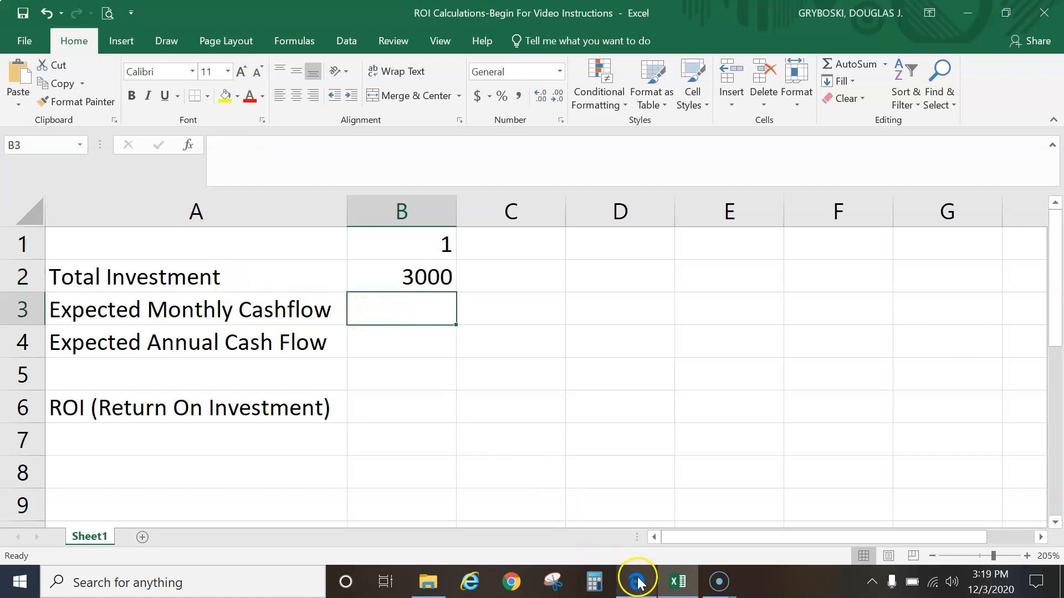
mouse_move(640, 588)
left_click(566, 458)
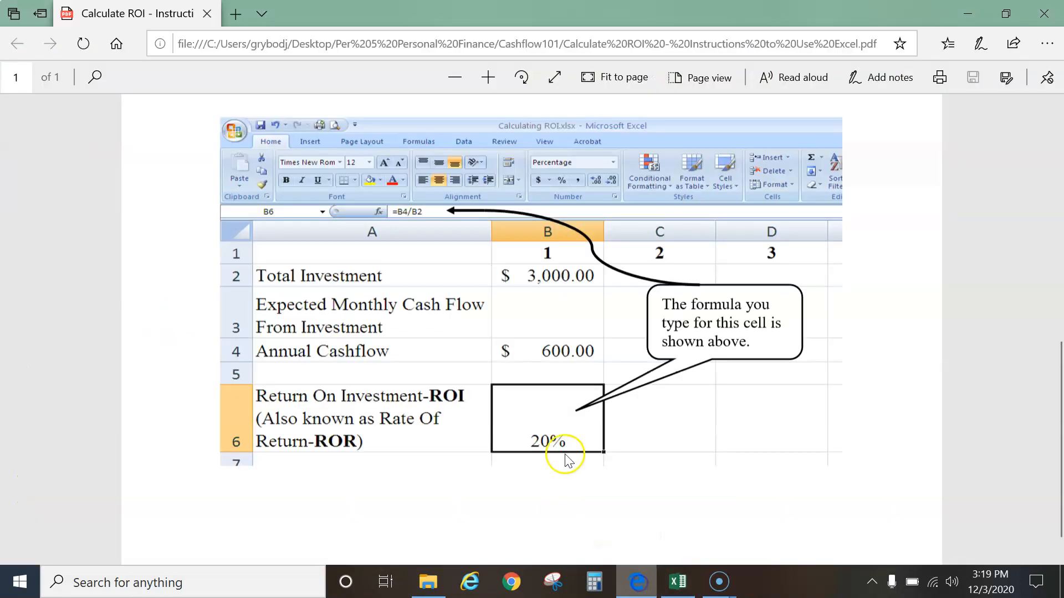
scroll(498, 399, "up", 10)
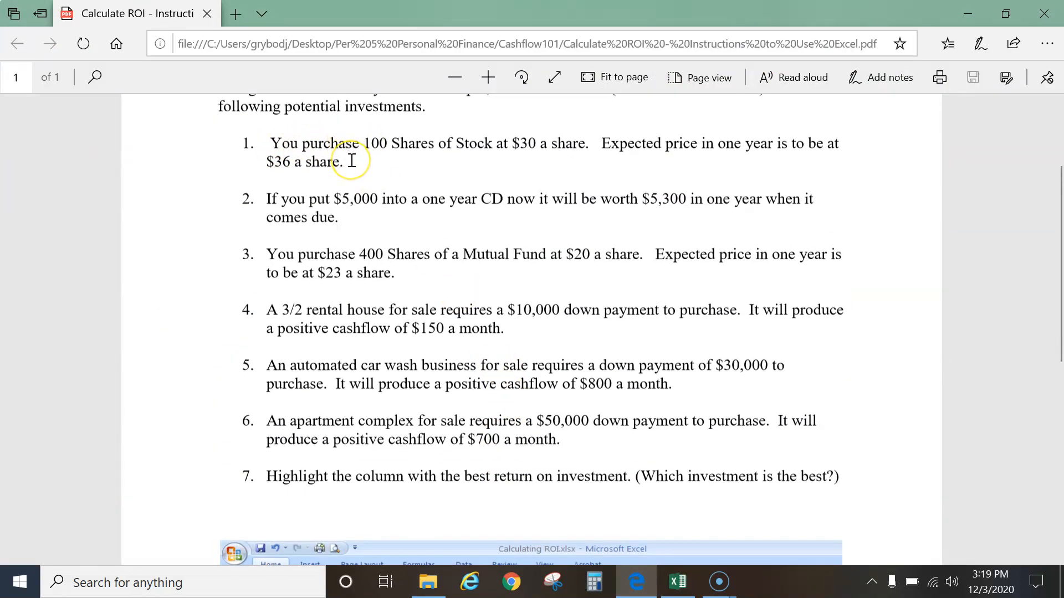
left_click_drag(352, 161, 413, 277)
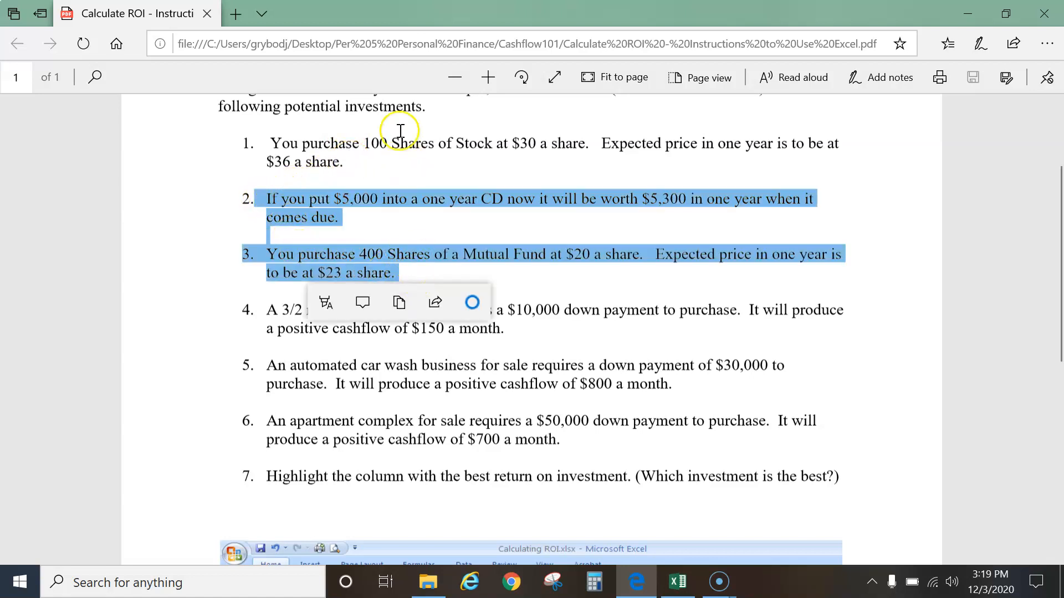
Read through the remaining investment descriptions, items 2 to 6, in the PDF instructions
left_click(399, 148)
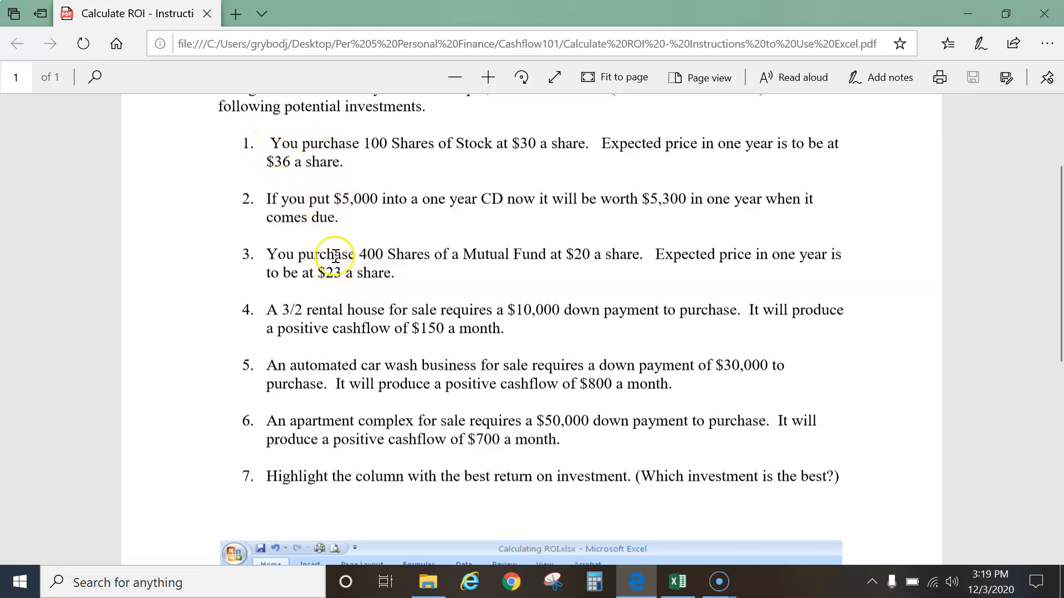
left_click_drag(266, 310, 510, 336)
left_click(354, 339)
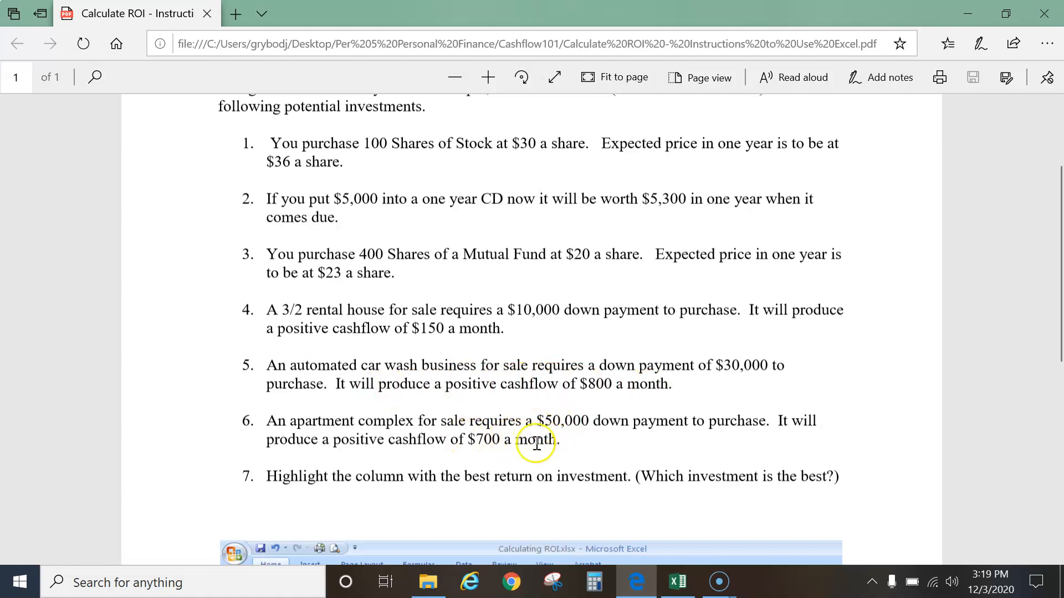
left_click_drag(256, 310, 499, 331)
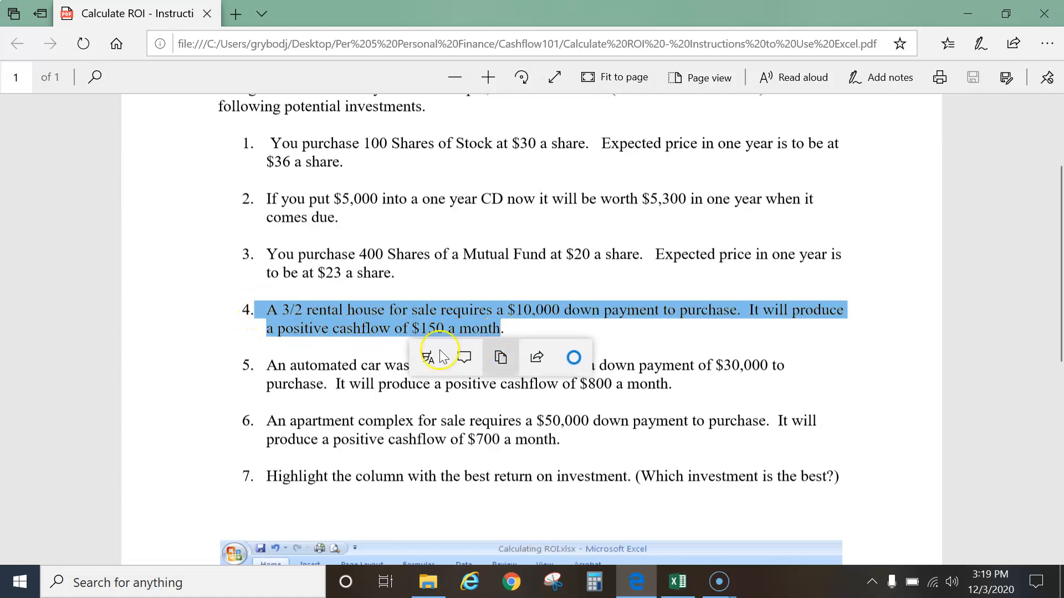
left_click_drag(255, 367, 563, 435)
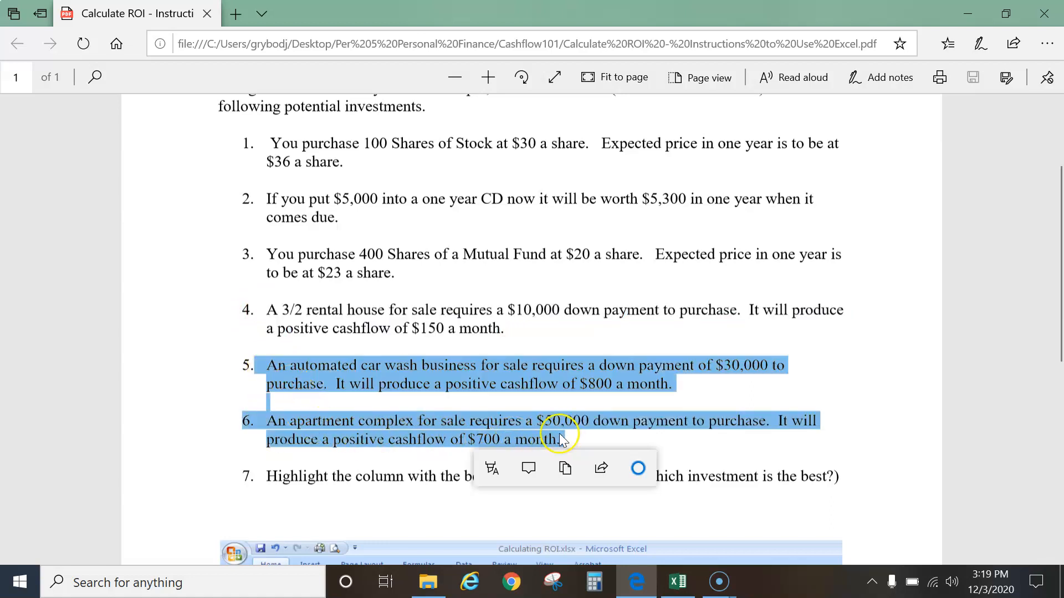
left_click(460, 331)
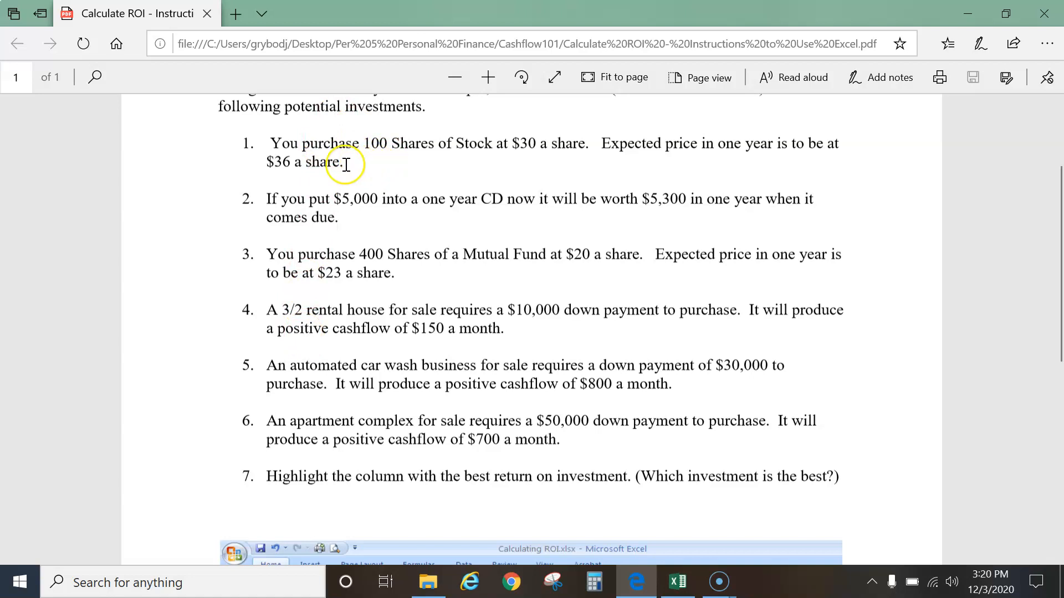
Return to the Excel workbook and enter the annual cash flow formula =6*100 in B4
left_click(677, 582)
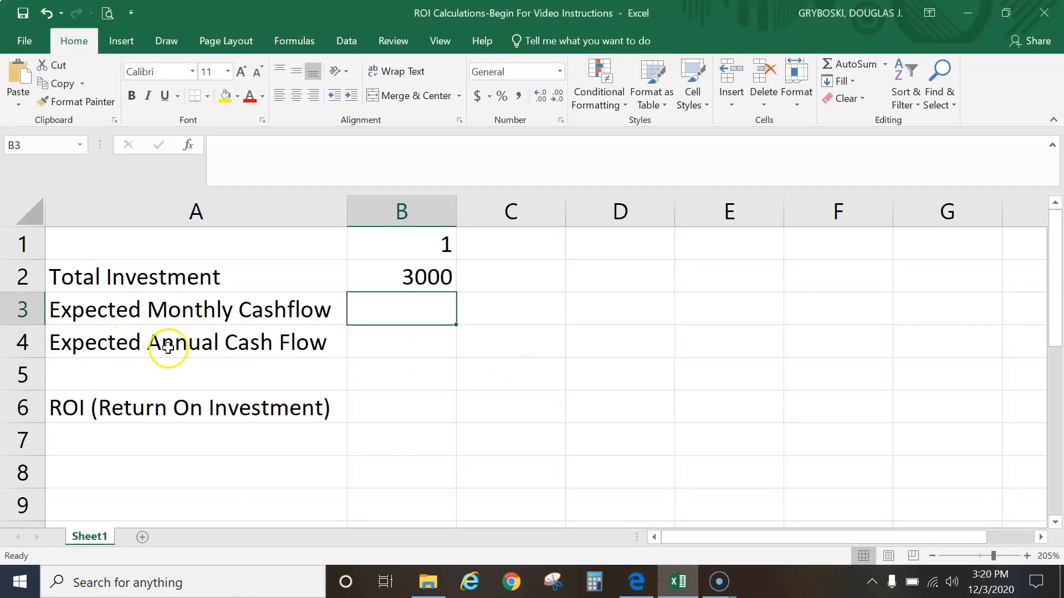
left_click(417, 346)
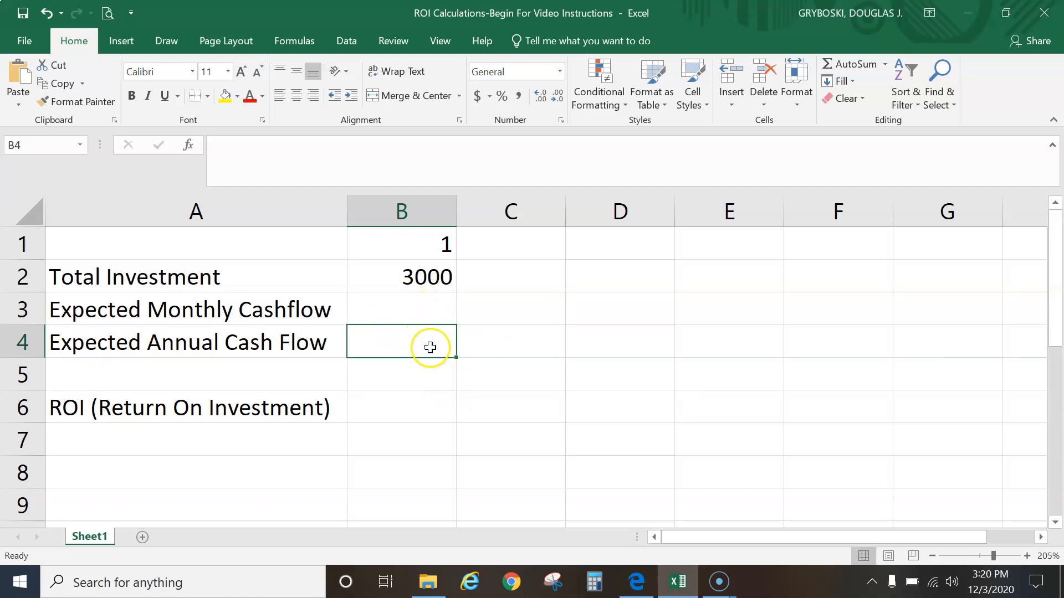
type("=")
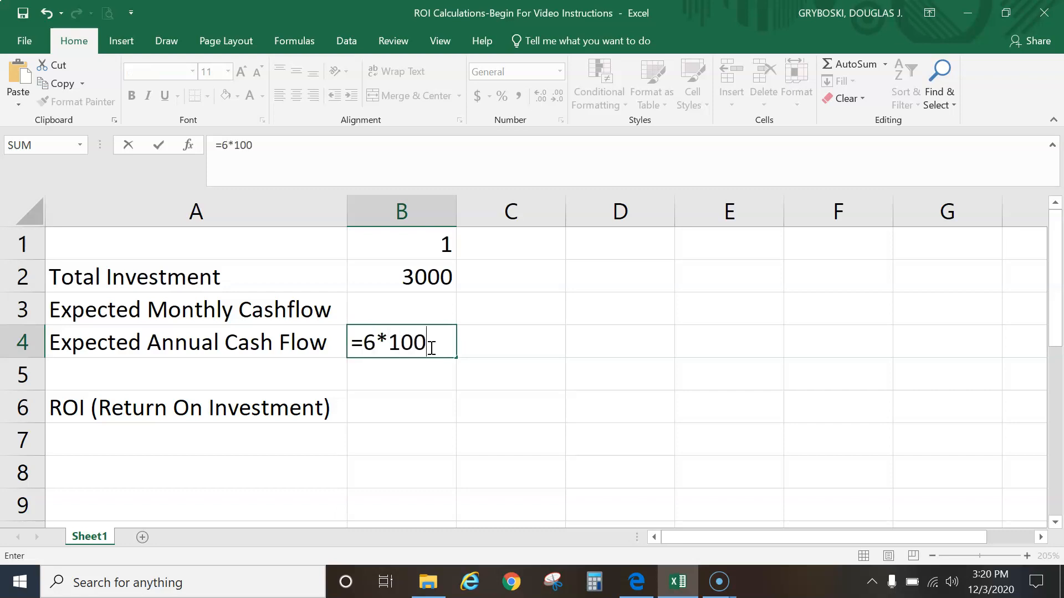
type("6*100")
key("Return")
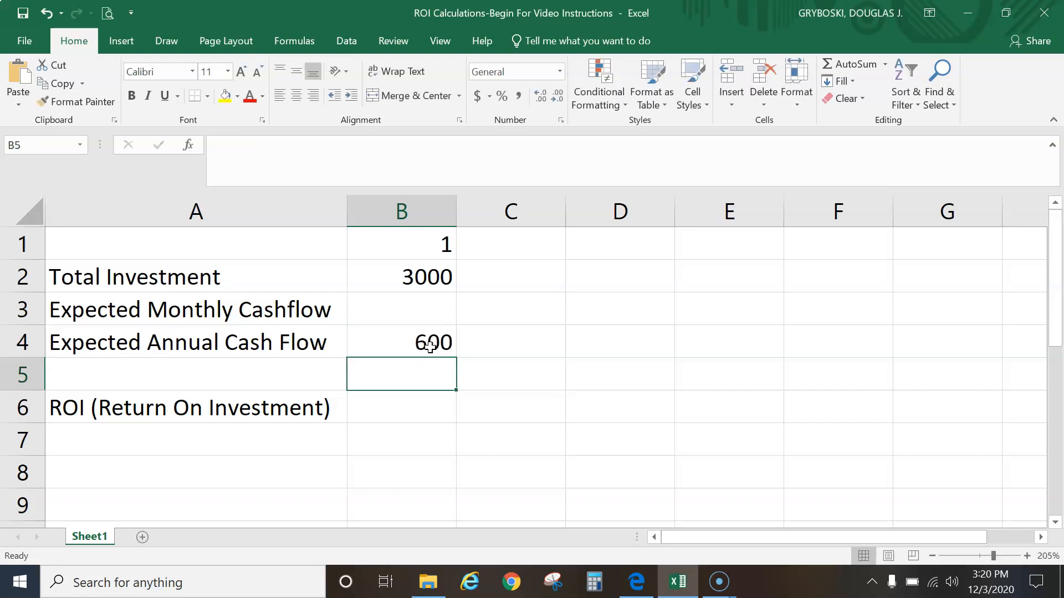
Enter the ROI formula =B4/B2 in B6 by referencing the annual cash flow and total investment cells
left_click(430, 347)
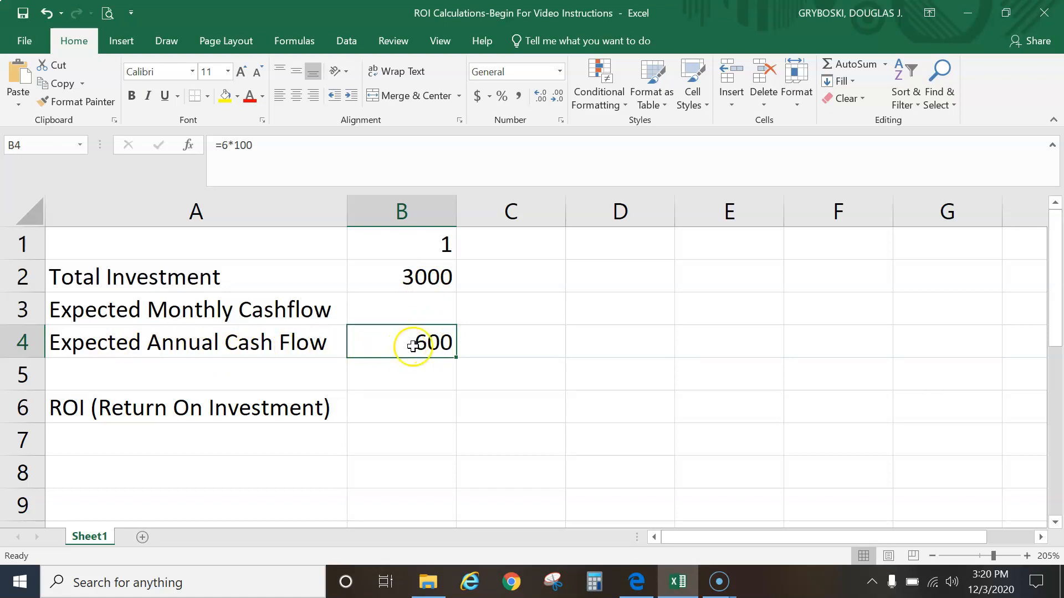
left_click(390, 409)
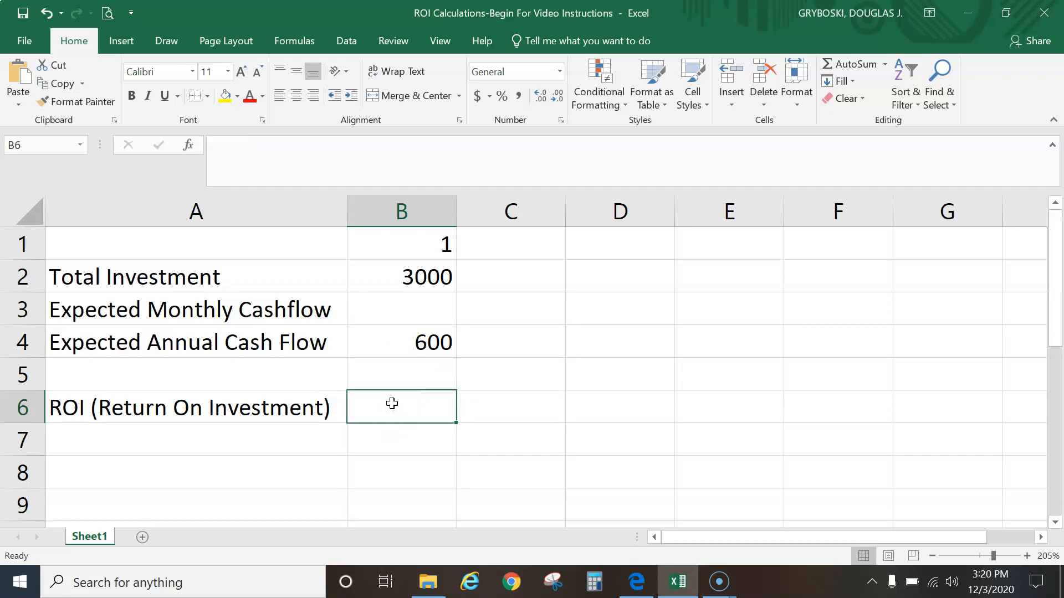
type("=")
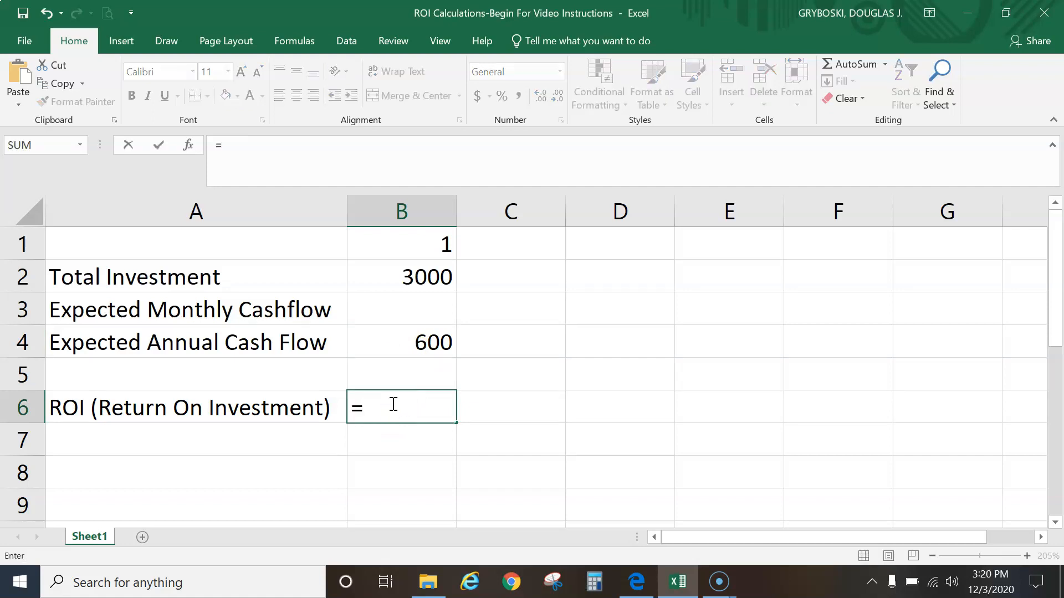
left_click(410, 341)
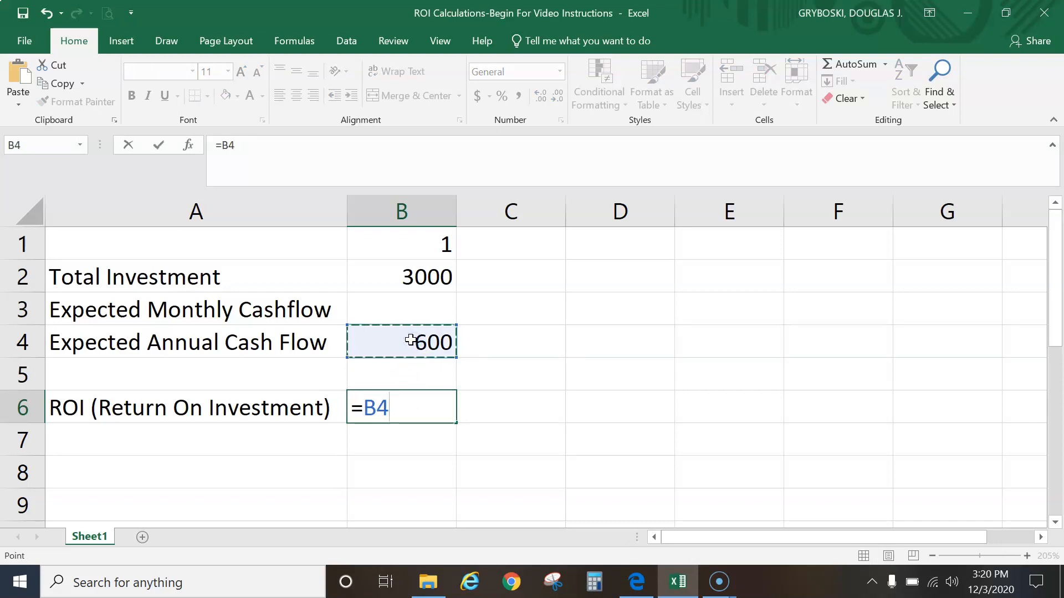
type("/")
left_click(425, 279)
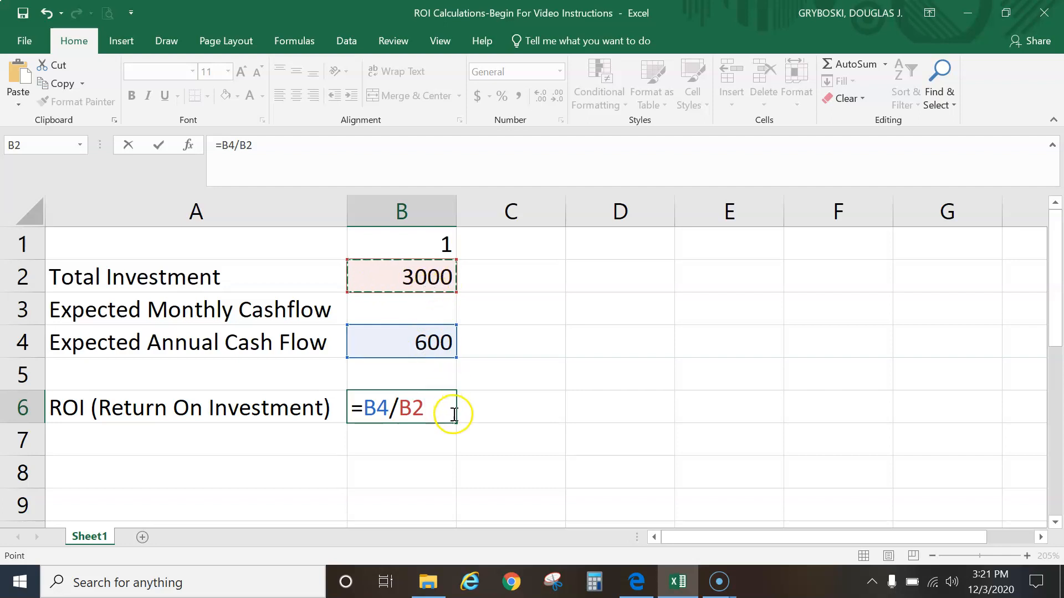
key("Return")
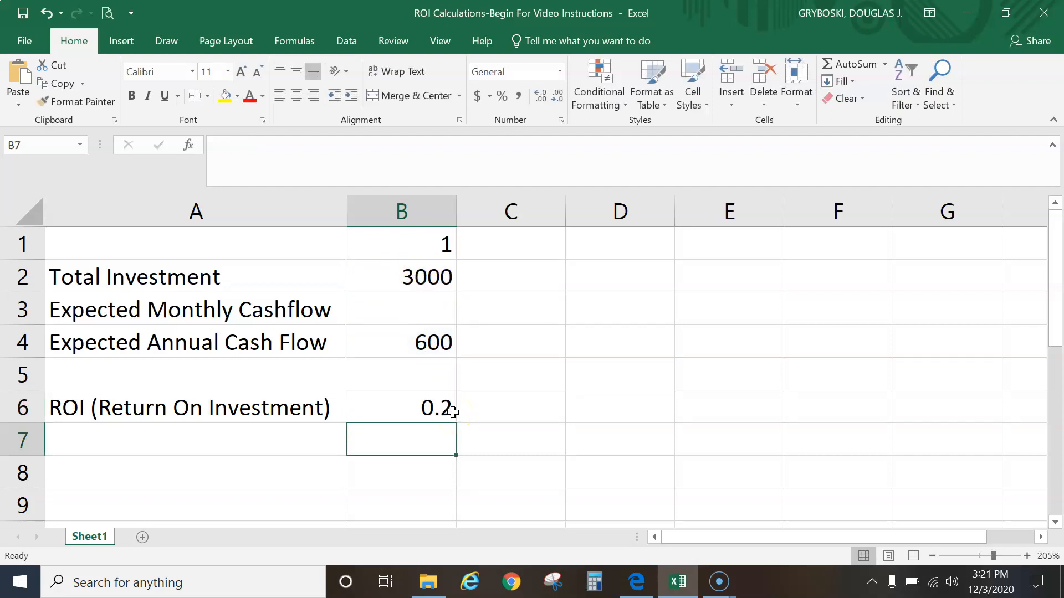
Compare B6's ROI formula and result with the example worksheet in the PDF instructions
left_click(430, 412)
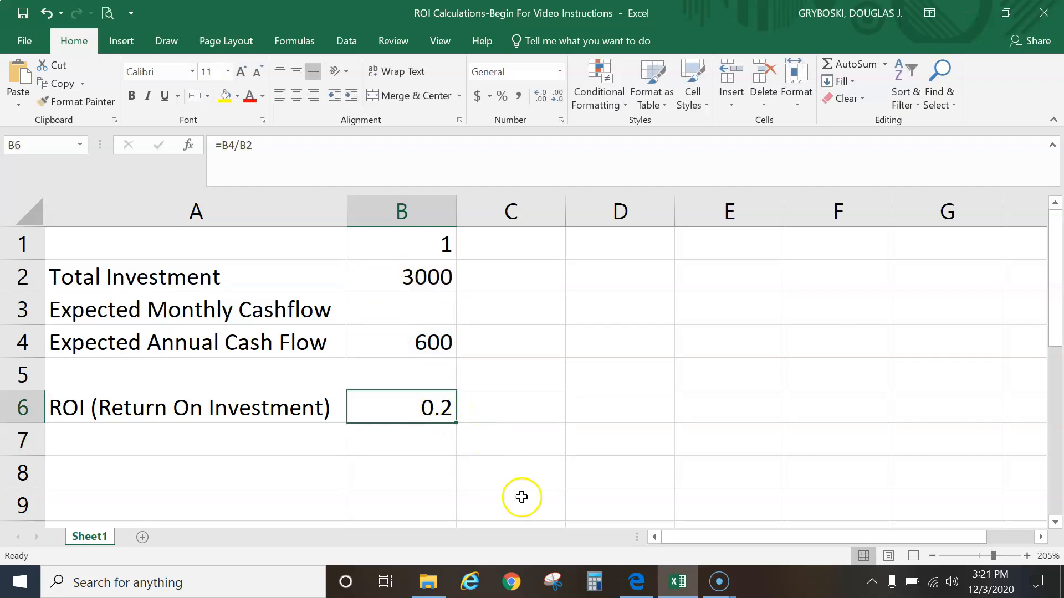
left_click(636, 582)
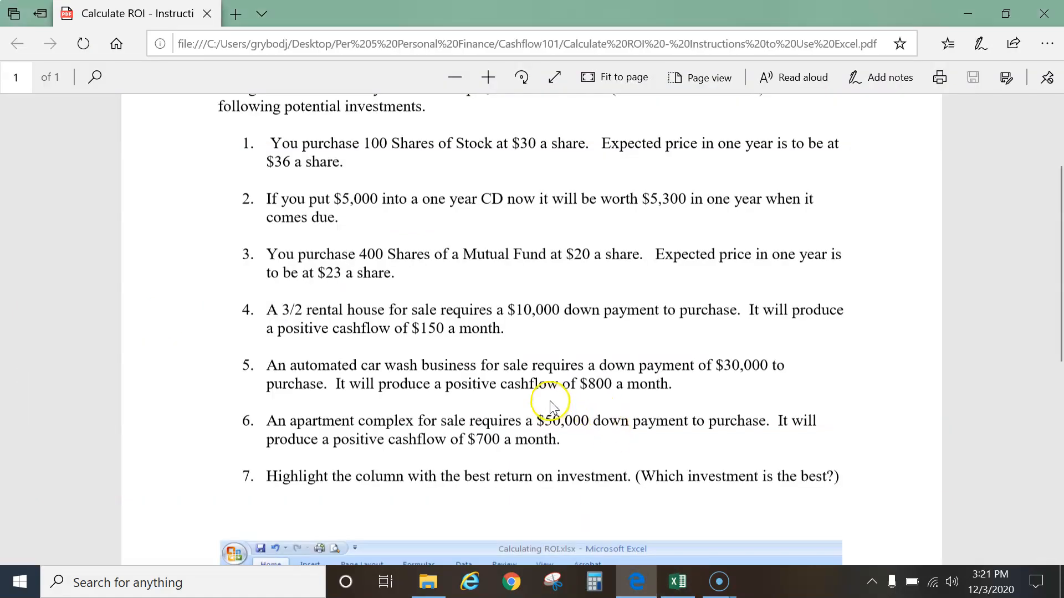
scroll(549, 401, "down", 7)
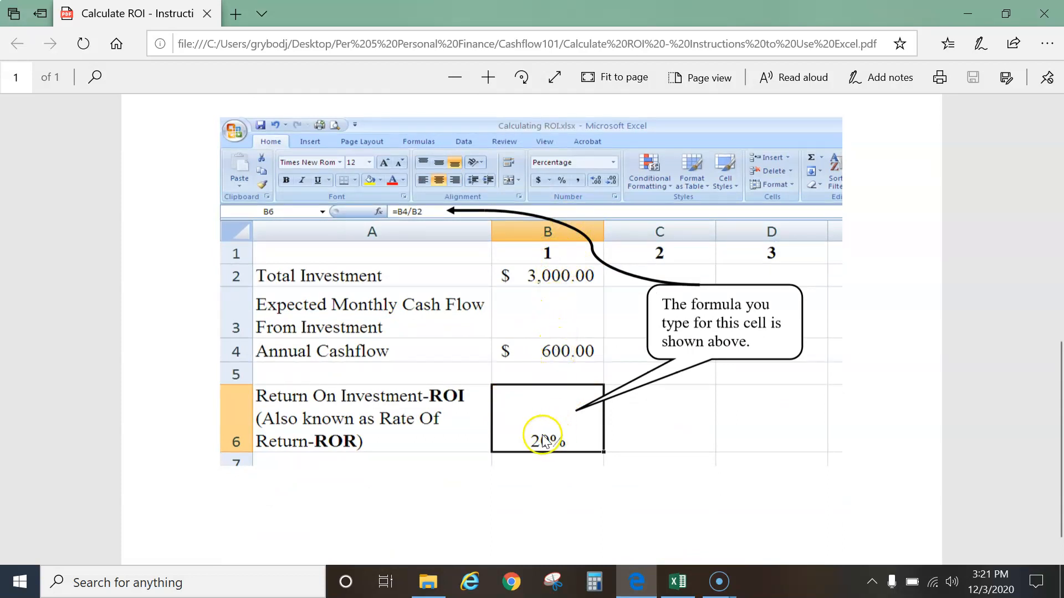
left_click(677, 582)
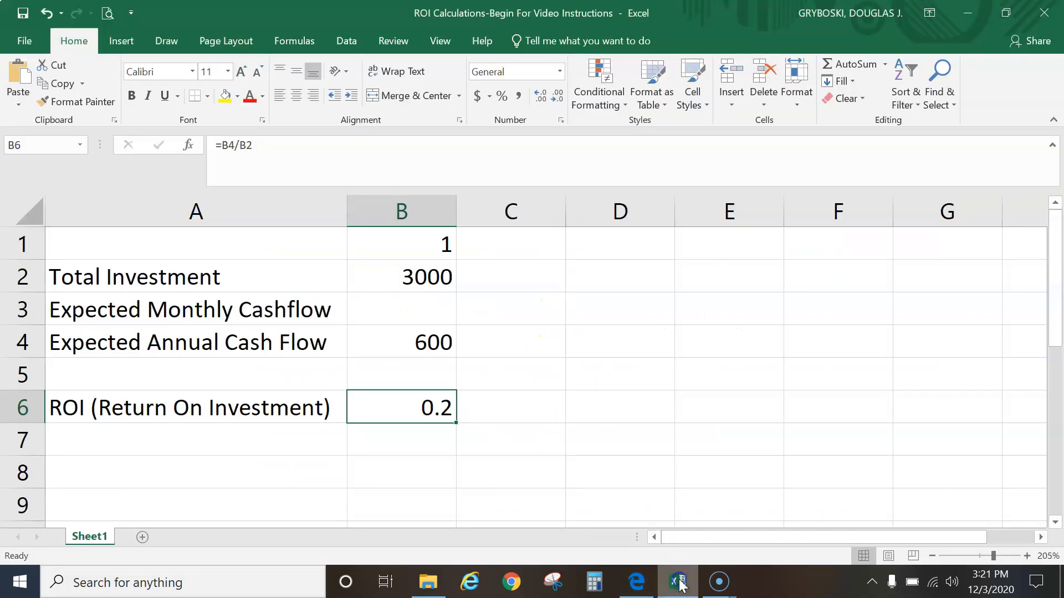
scroll(480, 415, "down", 1)
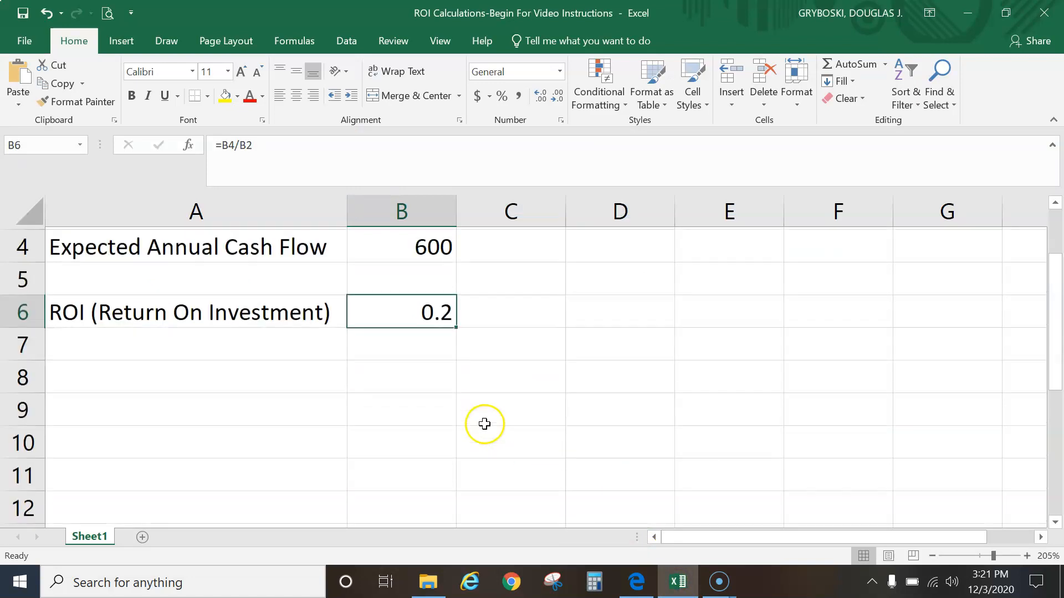
scroll(485, 385, "up", 1)
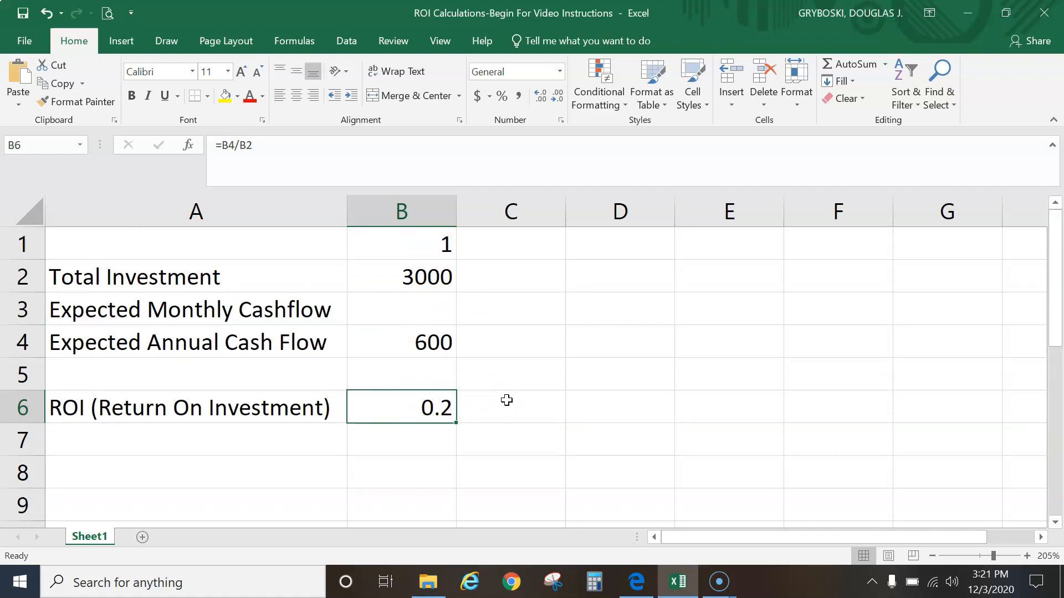
Centre and bold the investment number 1 in B1
left_click(425, 247)
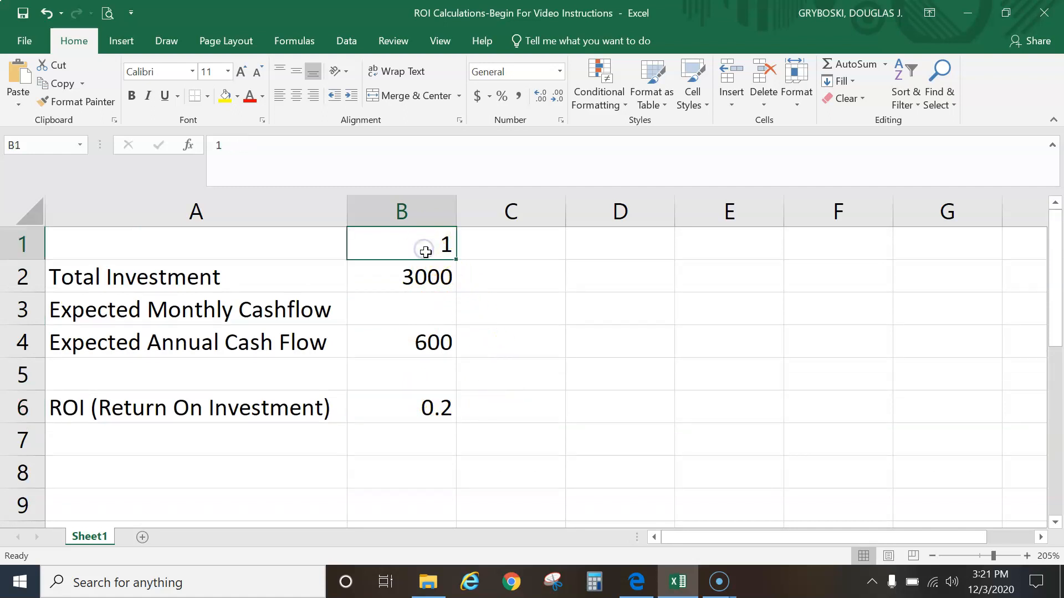
left_click(296, 99)
left_click(132, 96)
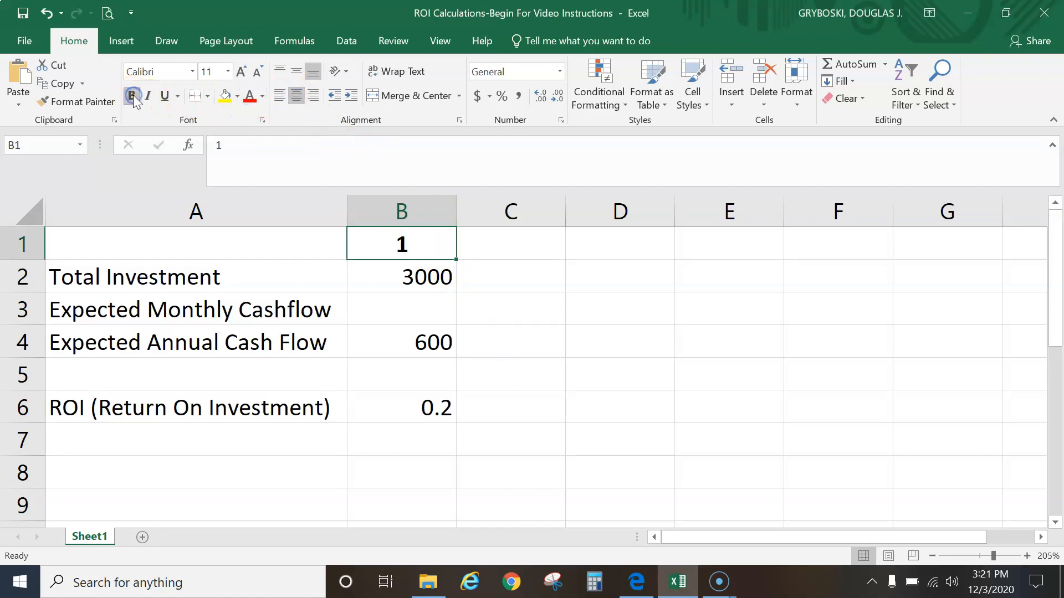
left_click(431, 281)
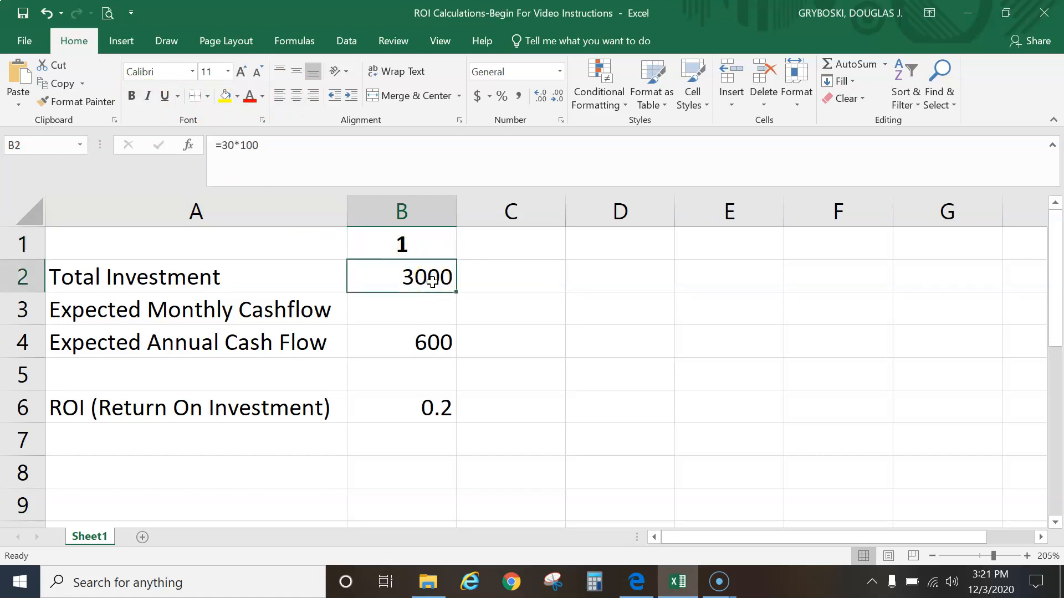
left_click_drag(431, 280, 421, 344)
left_click_drag(409, 293, 409, 310)
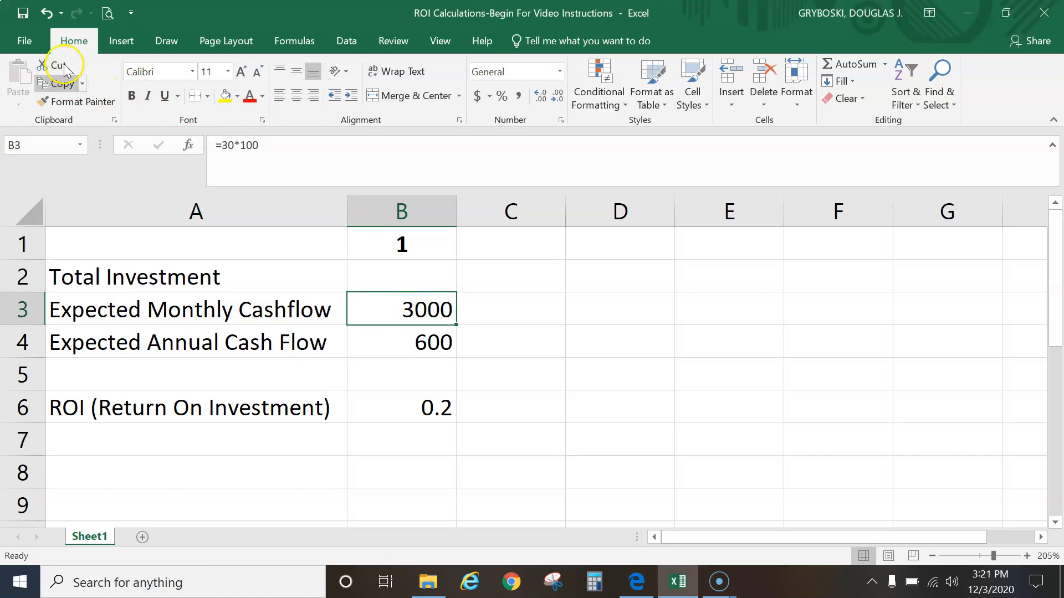
left_click(46, 13)
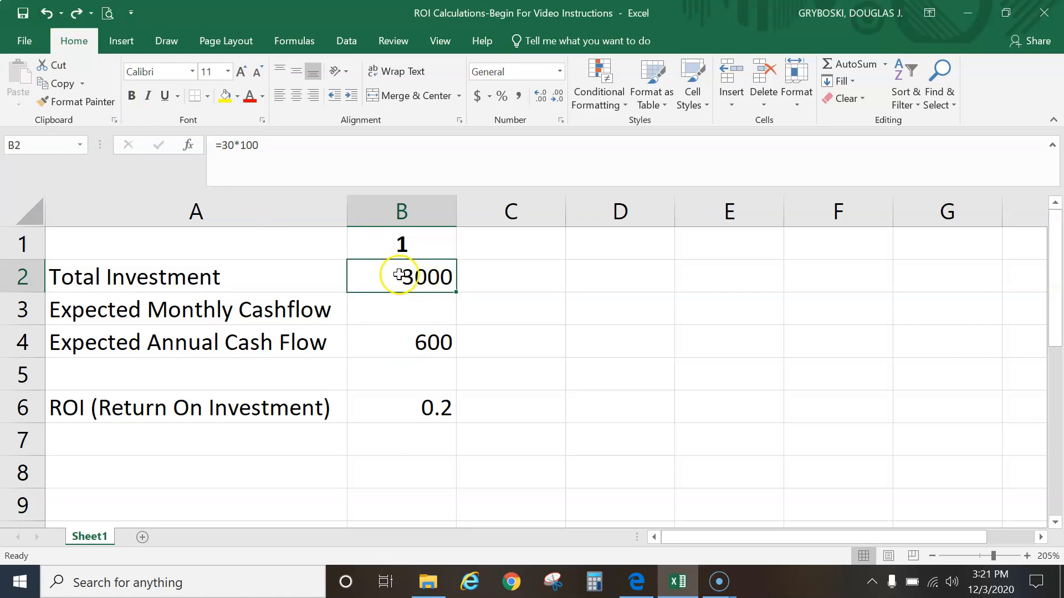
Apply Accounting format to B2:B4 and Percentage format to the ROI in B6
left_click_drag(408, 283, 413, 340)
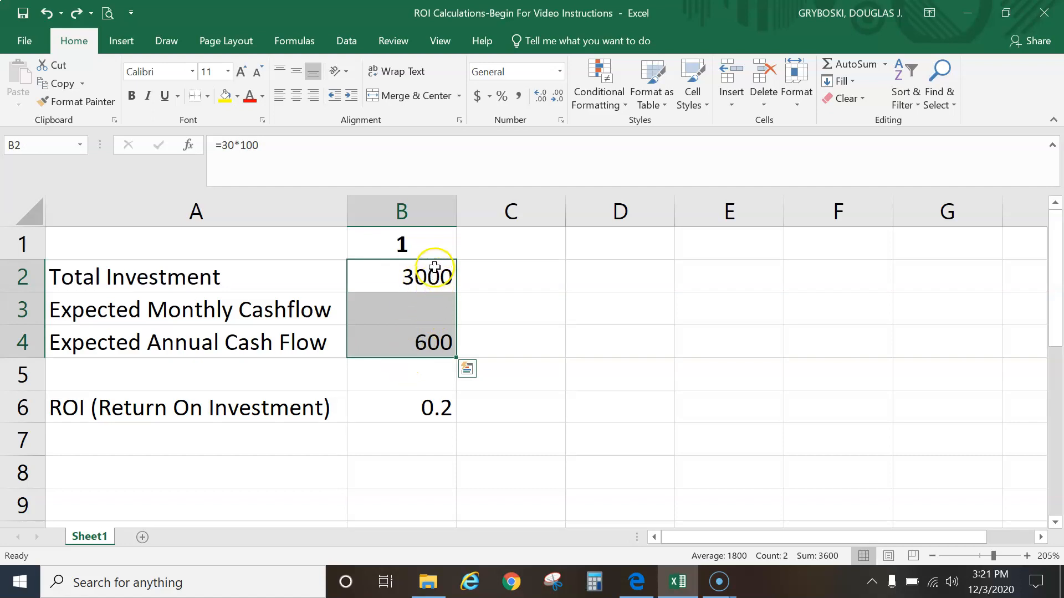
left_click(477, 96)
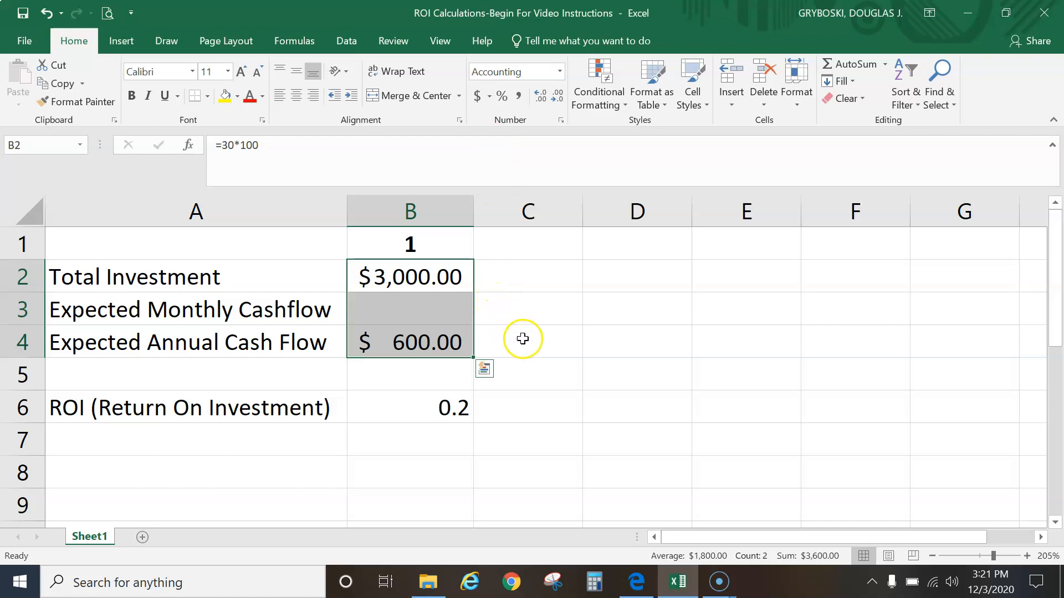
left_click(442, 408)
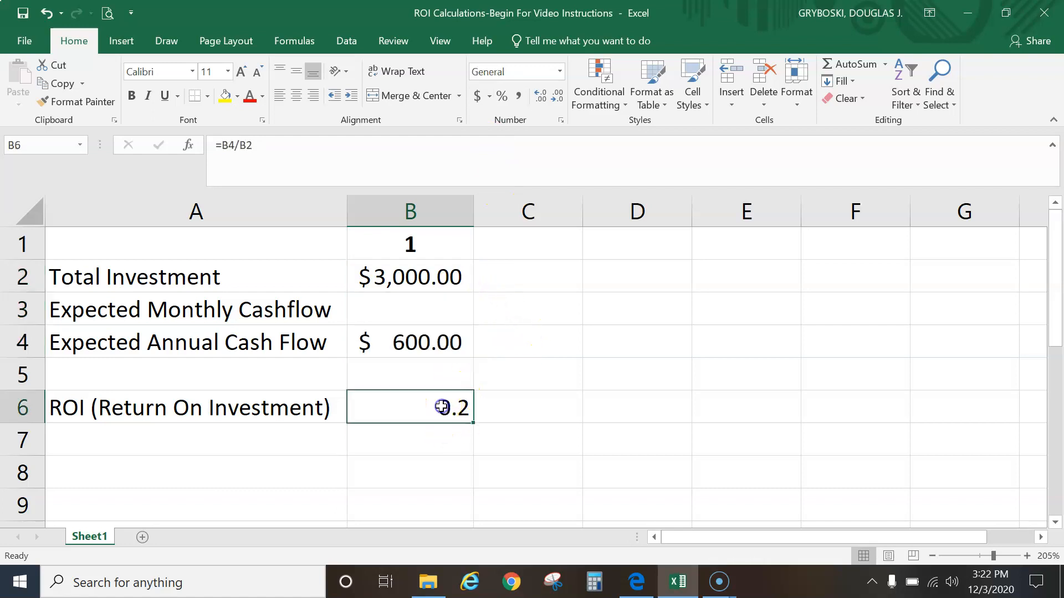
left_click(503, 99)
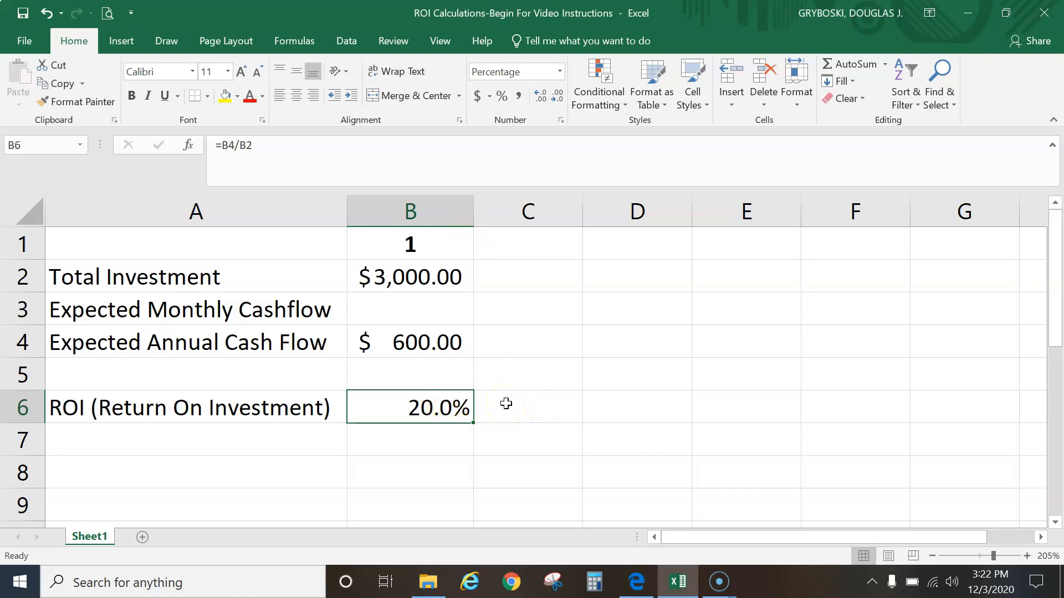
Number the next investment columns by entering 2 in C1 and 3 in D1
left_click(521, 252)
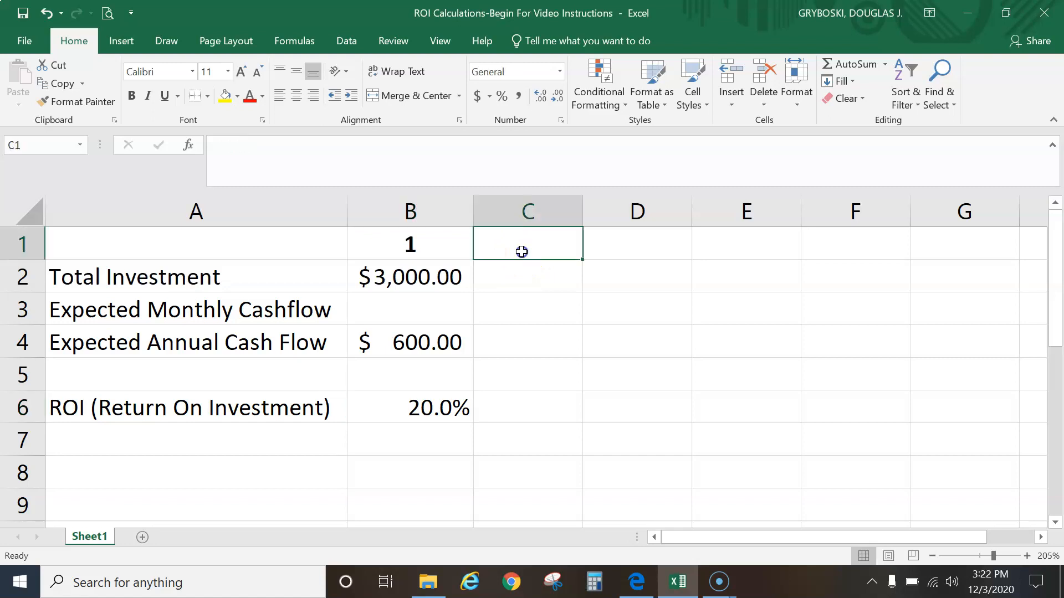
type("2")
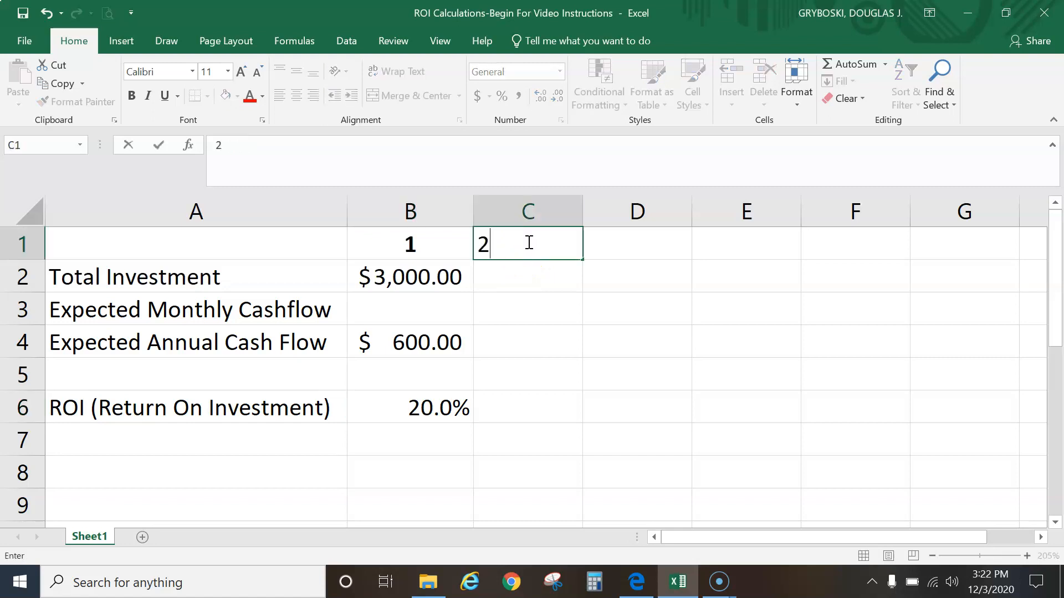
left_click(622, 246)
type("3")
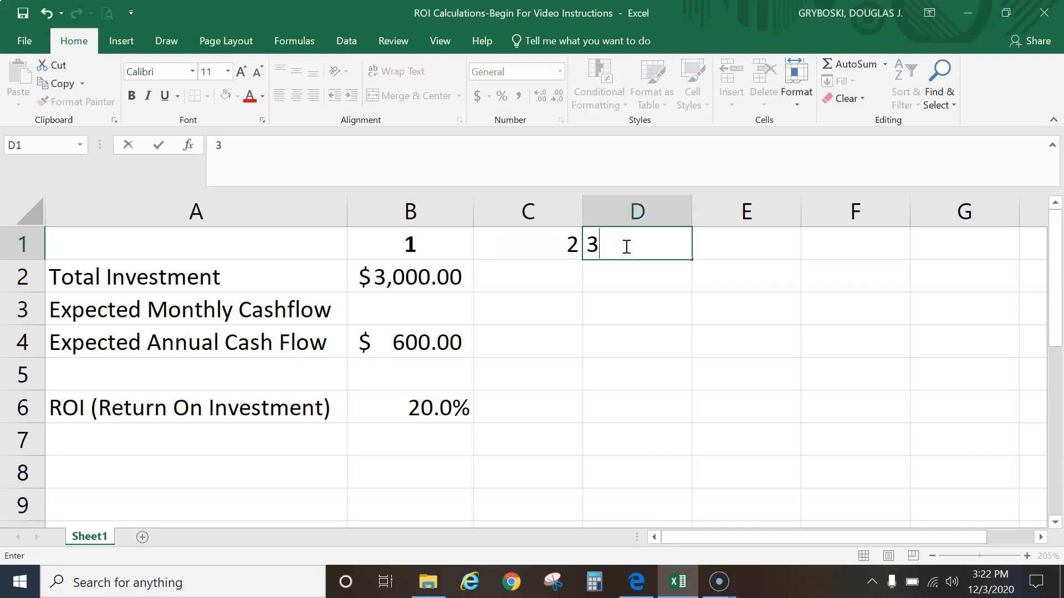
left_click(630, 273)
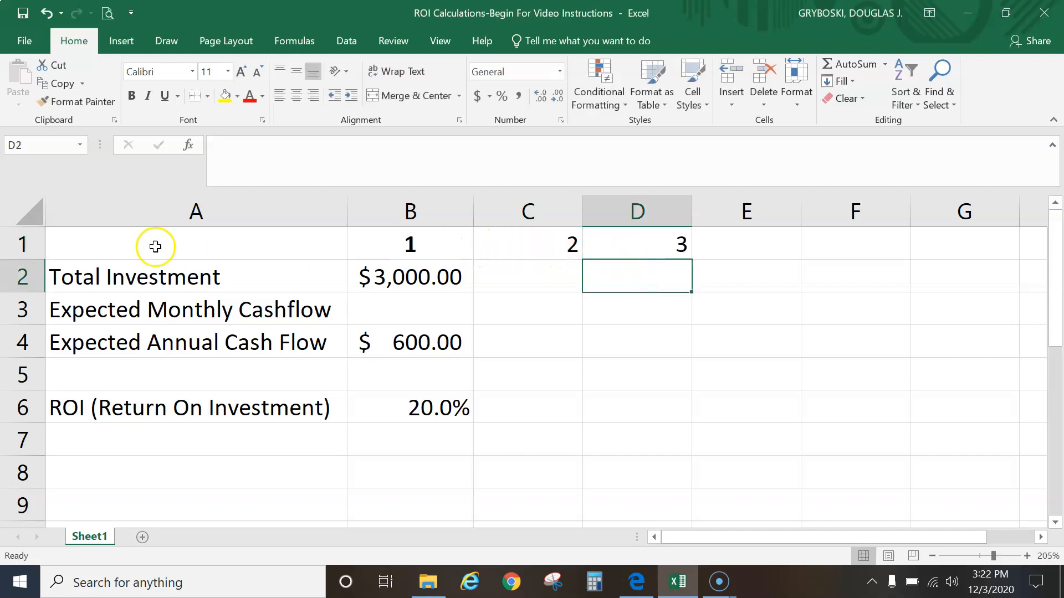
Centre the investment numbers across row 1
left_click(12, 247)
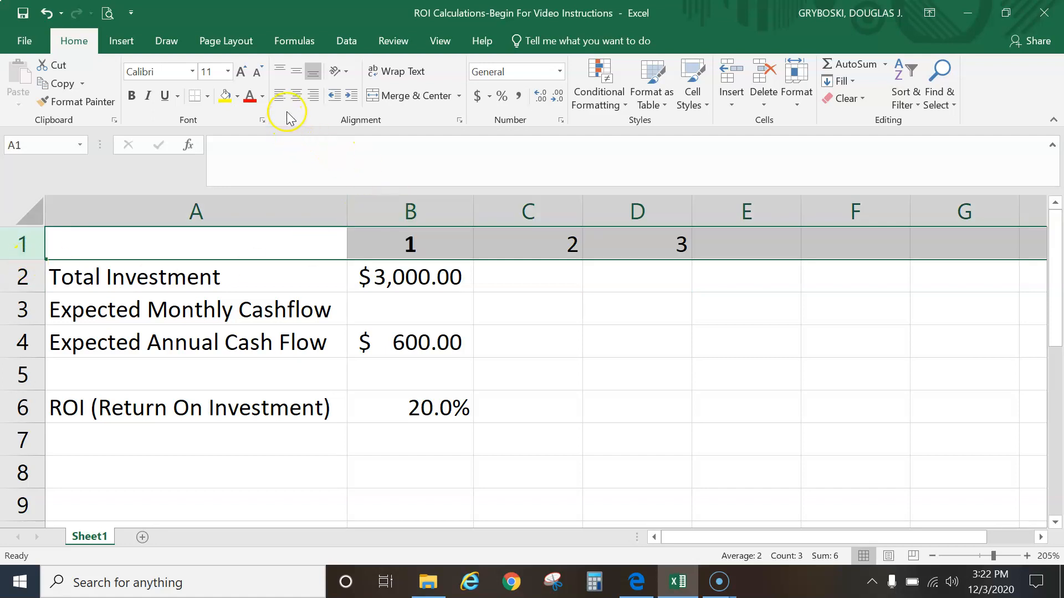
left_click(297, 96)
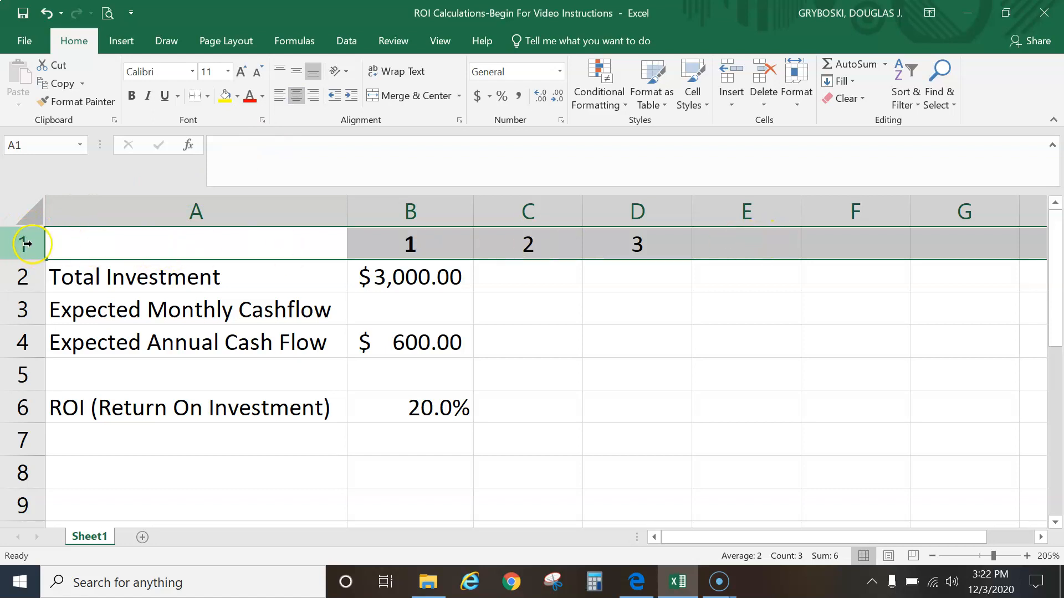
Apply Accounting format to the whole of row 2
left_click(23, 275)
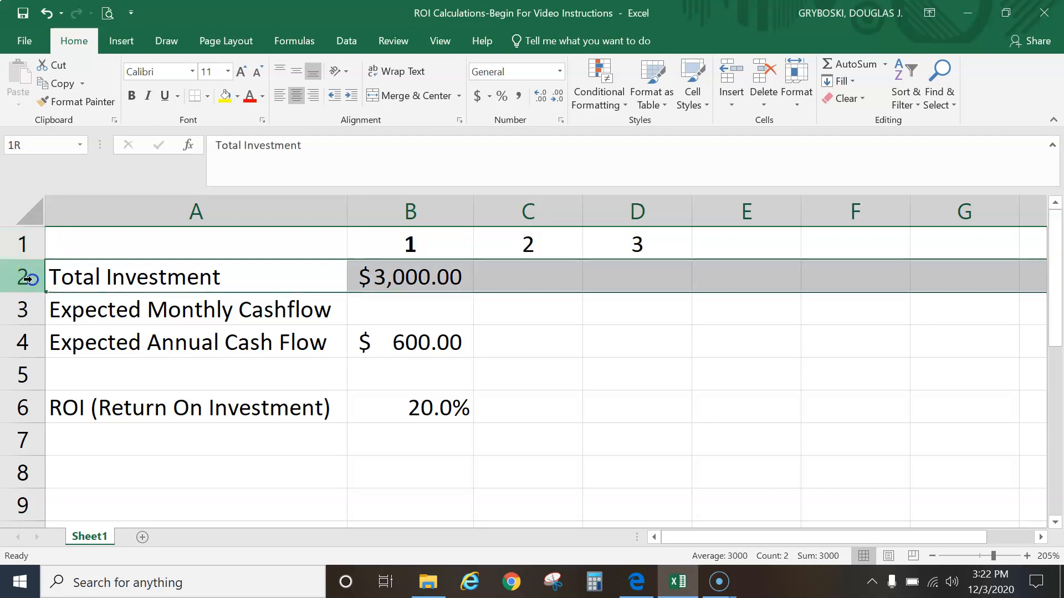
left_click(22, 242)
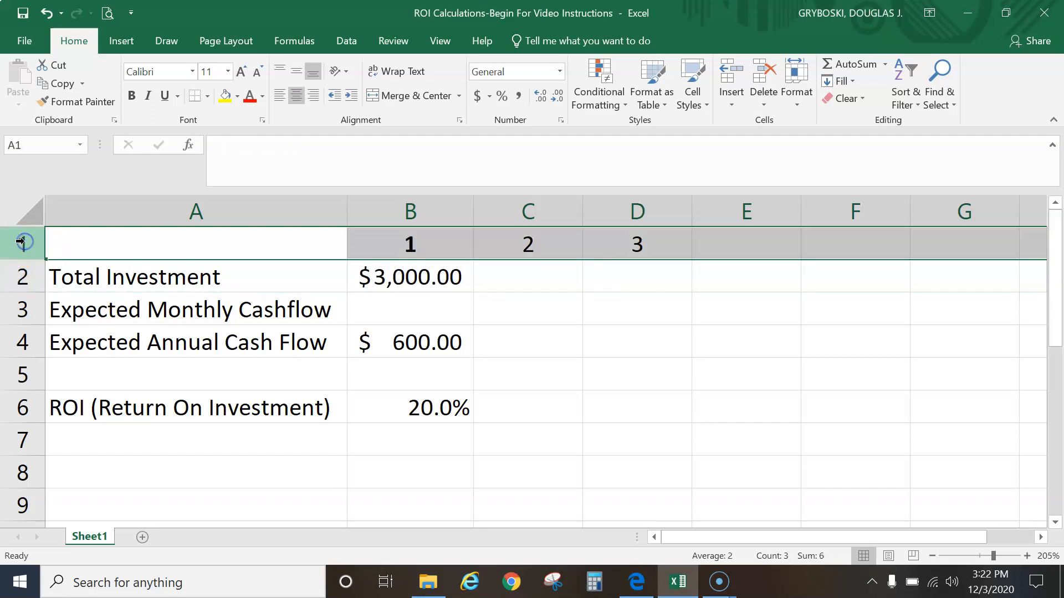
left_click(22, 277)
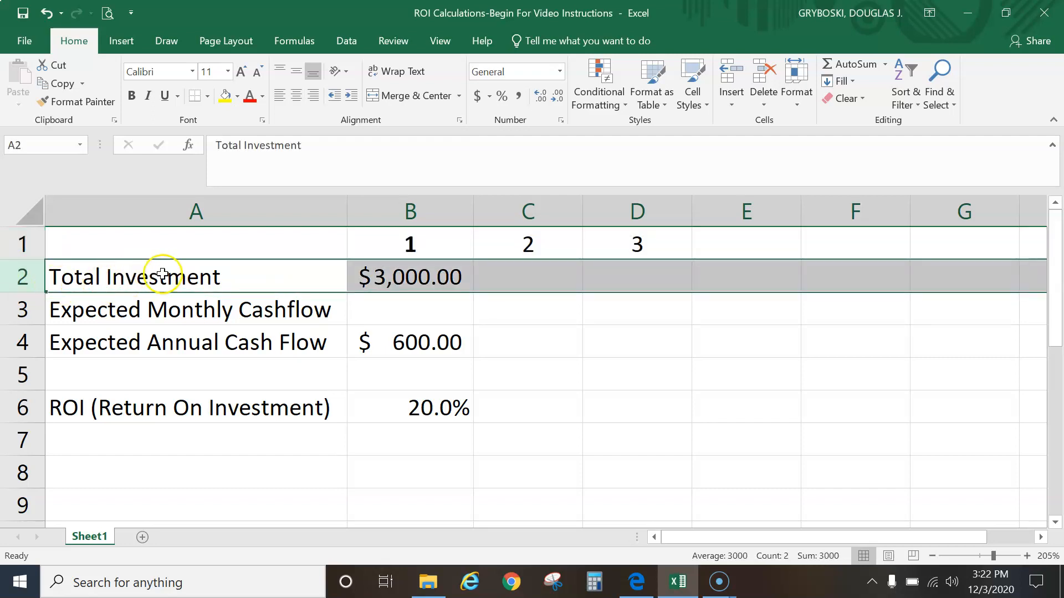
left_click(478, 97)
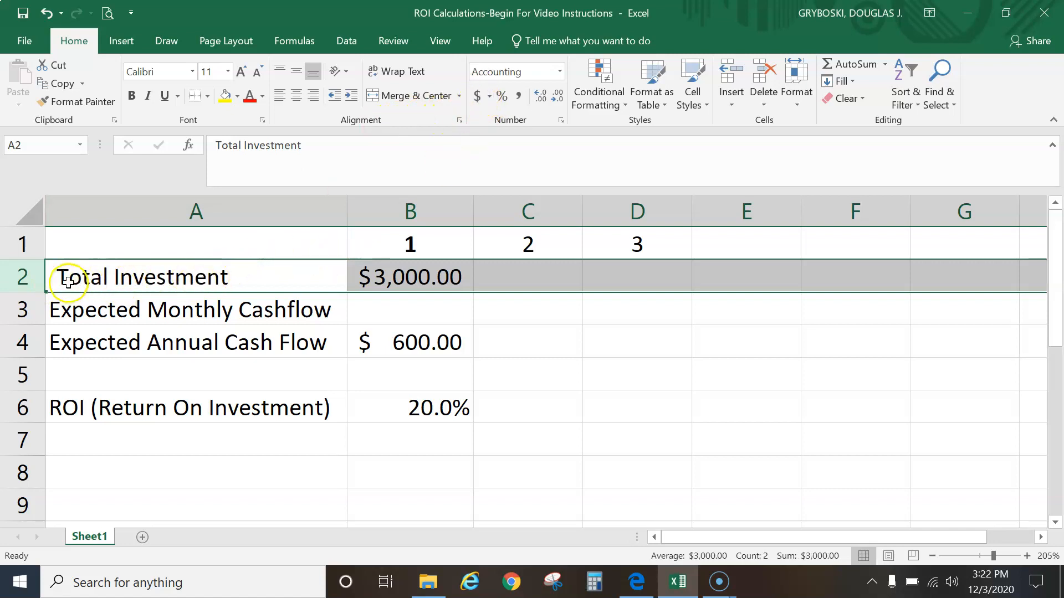
Apply Accounting format to the investment cells B2:G4
left_click(563, 279)
left_click(631, 280)
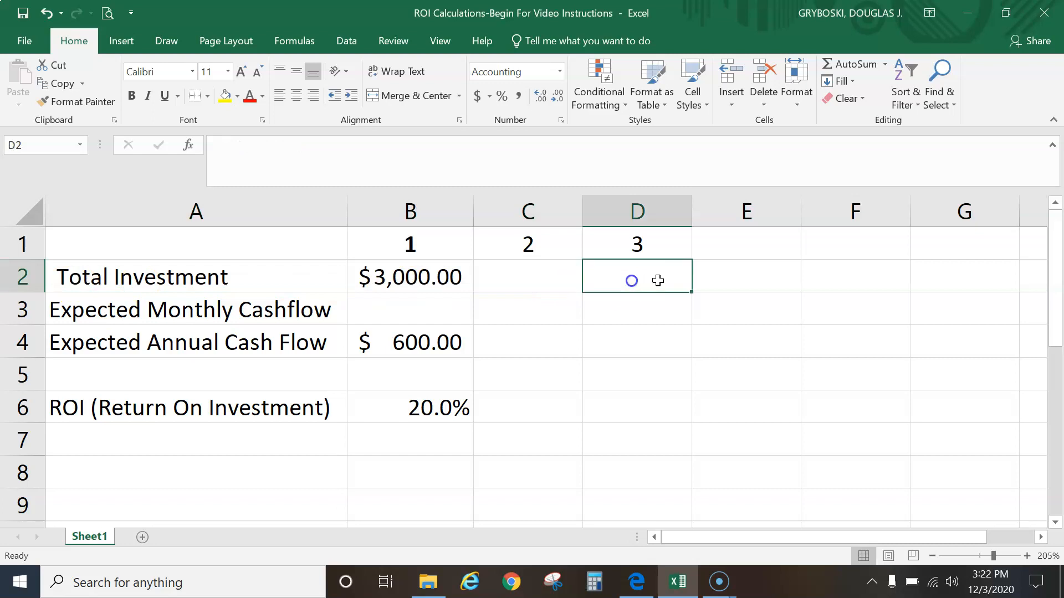
left_click(754, 280)
left_click(540, 281)
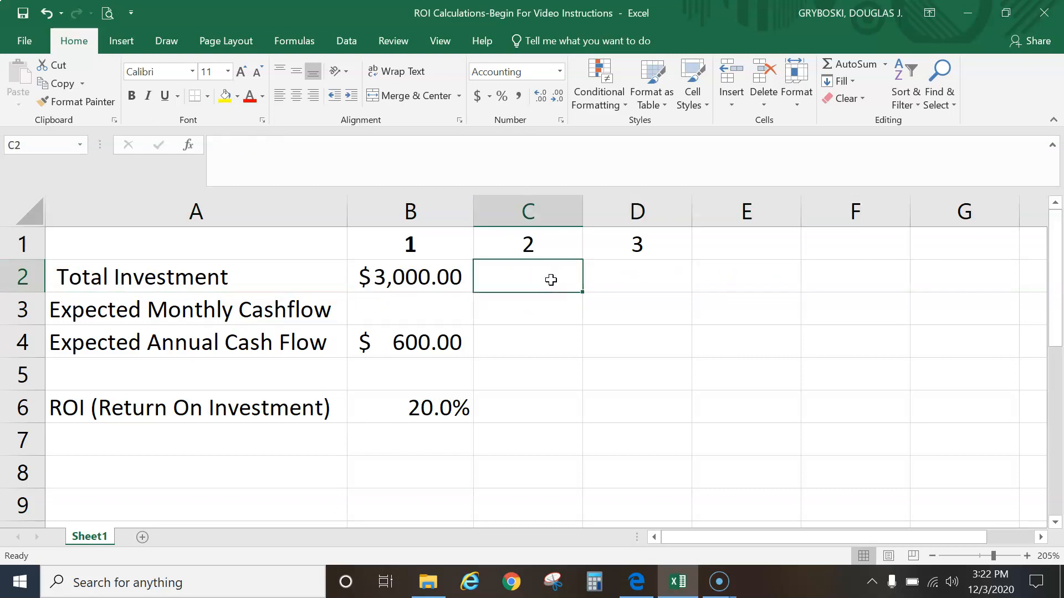
left_click_drag(435, 273, 955, 337)
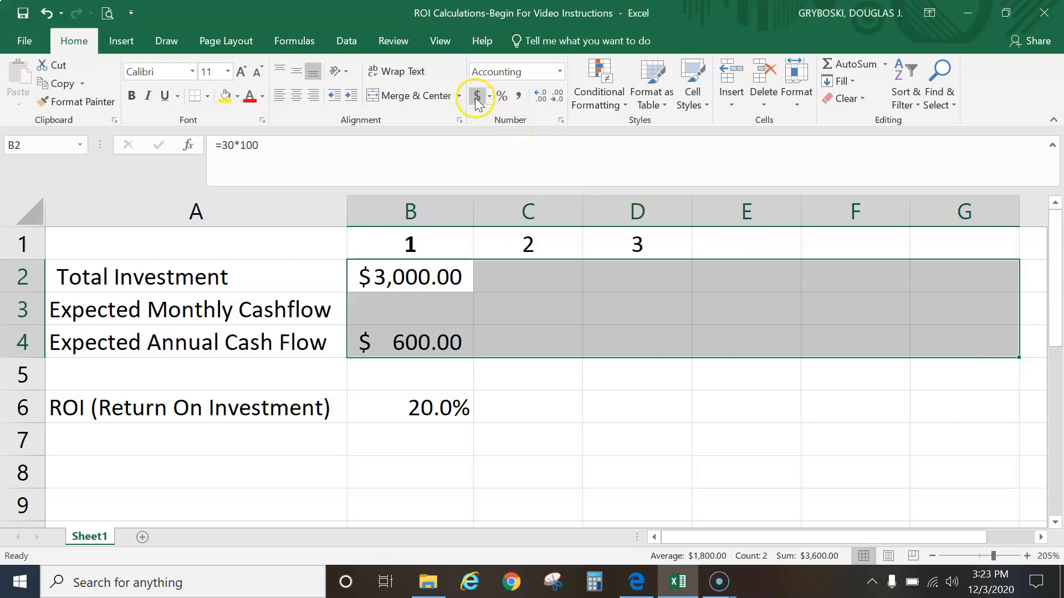
left_click(536, 341)
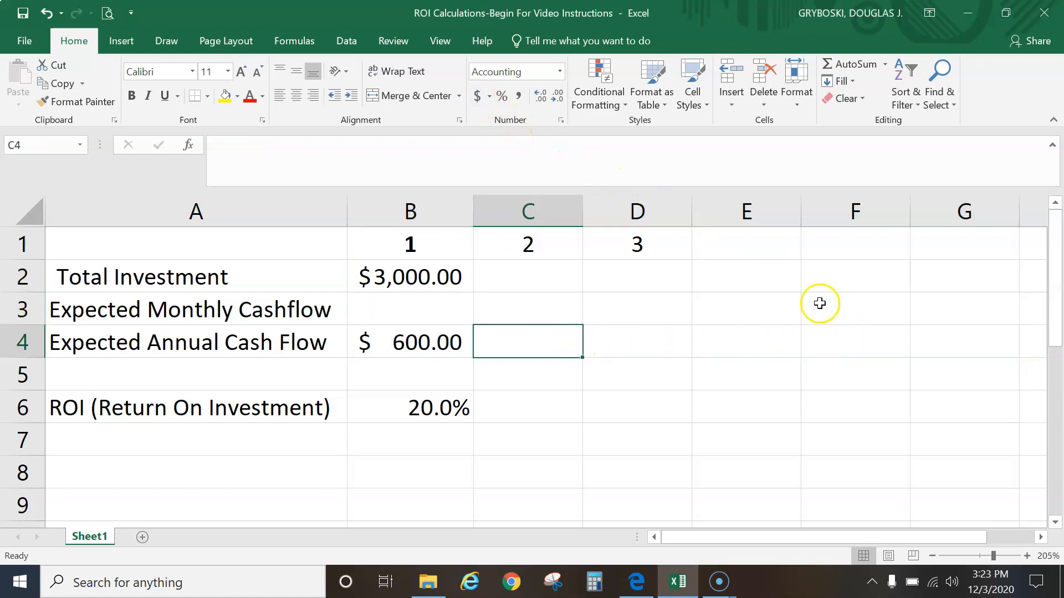
Format the ROI row B6:G6 as Percentage with one decimal place
left_click(541, 276)
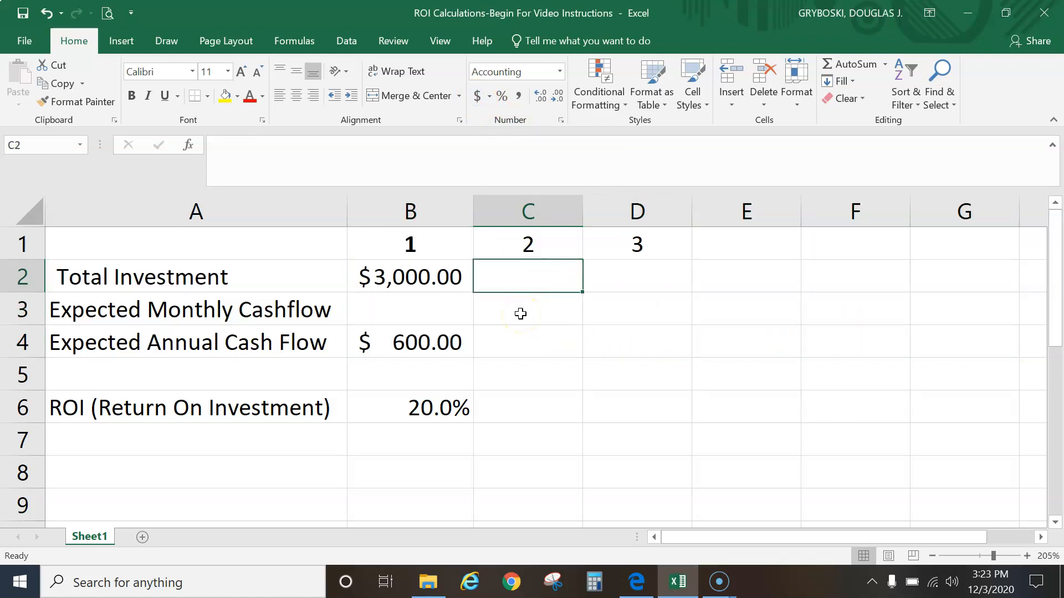
left_click_drag(437, 409, 994, 408)
left_click(502, 97)
left_click(543, 95)
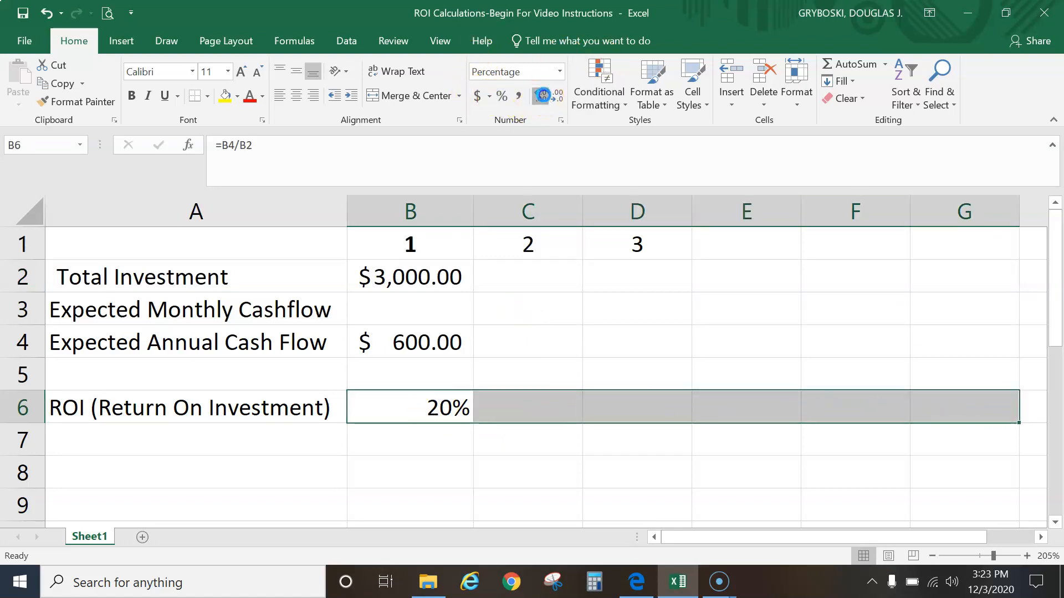
Review the cell formats in the worksheet and the investment descriptions in the PDF instructions
left_click(510, 404)
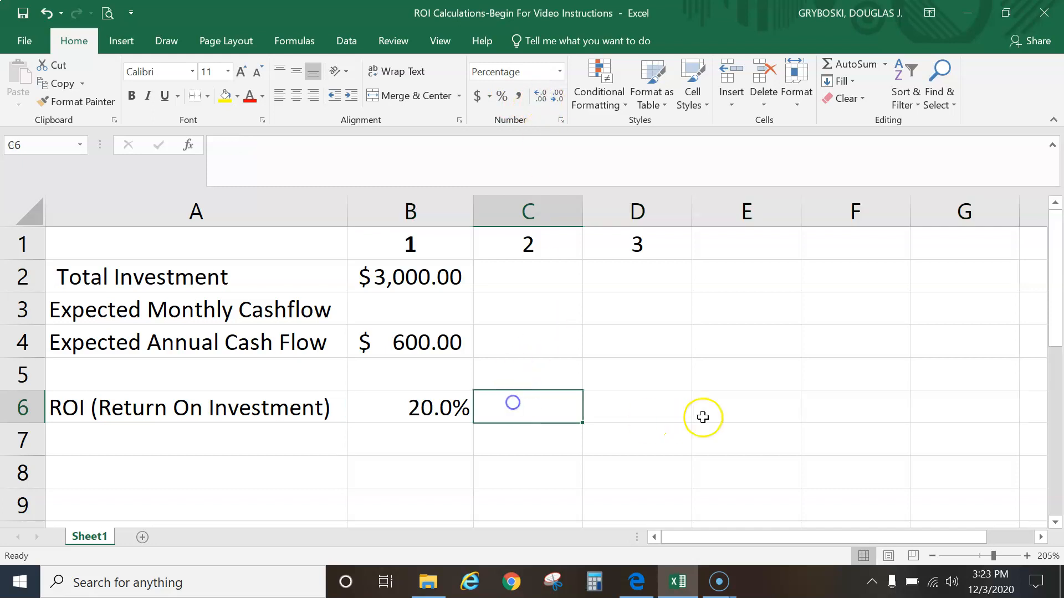
left_click(841, 409)
left_click(529, 271)
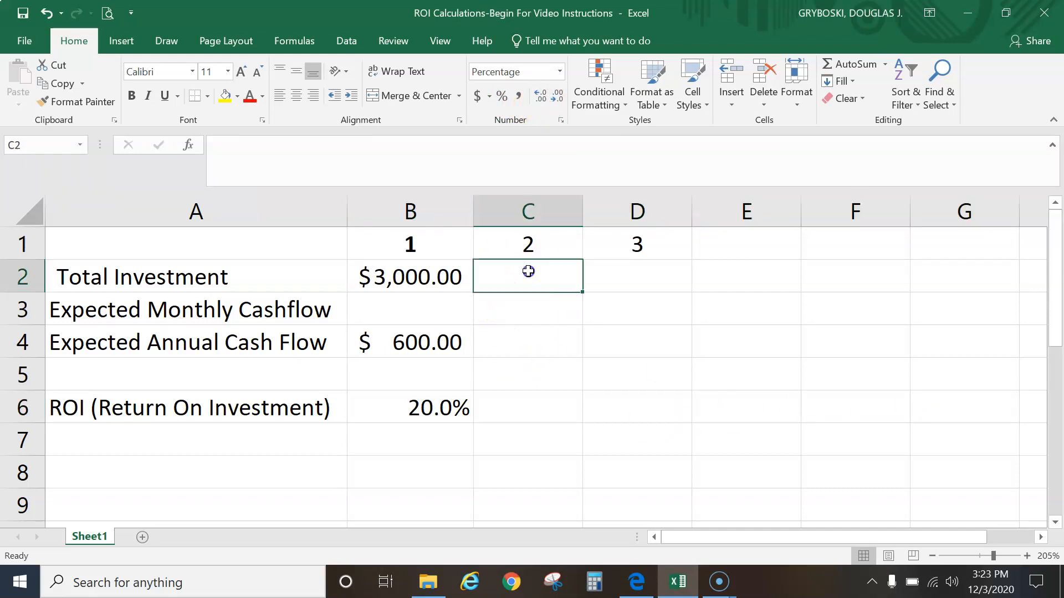
left_click(646, 282)
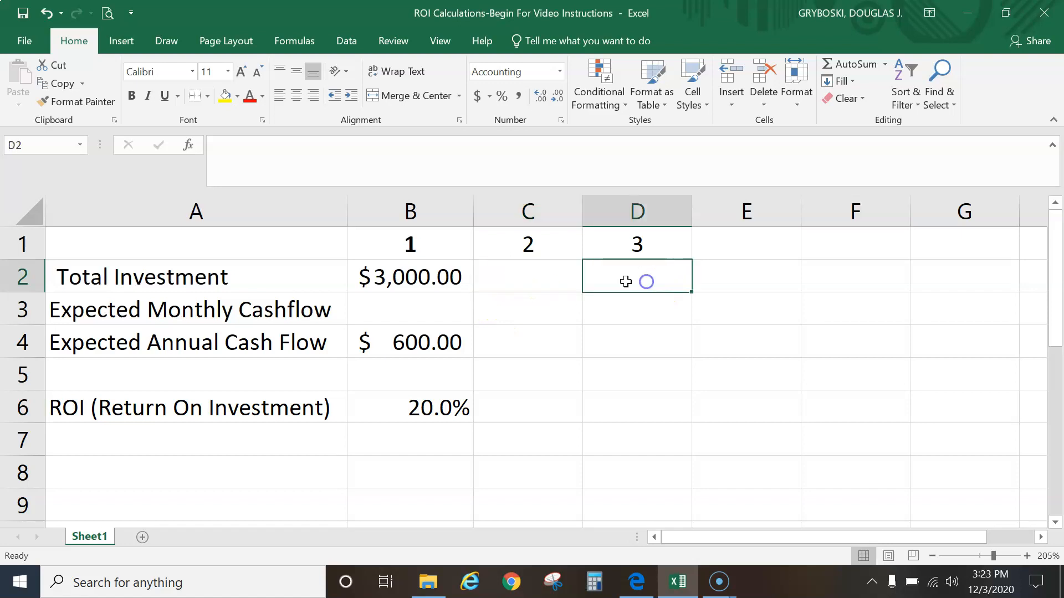
left_click(399, 276)
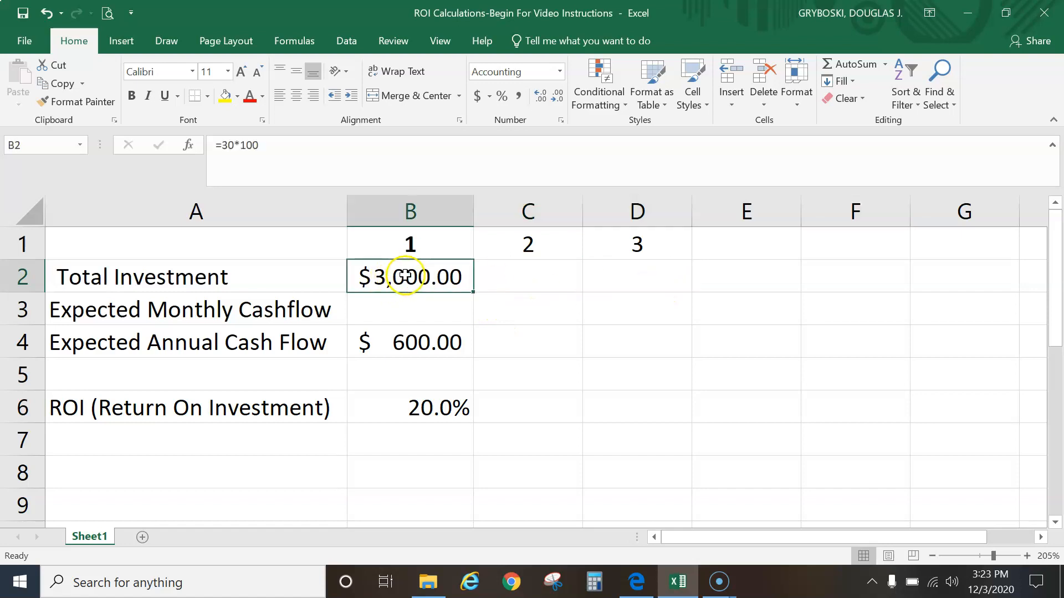
left_click(548, 273)
left_click(635, 580)
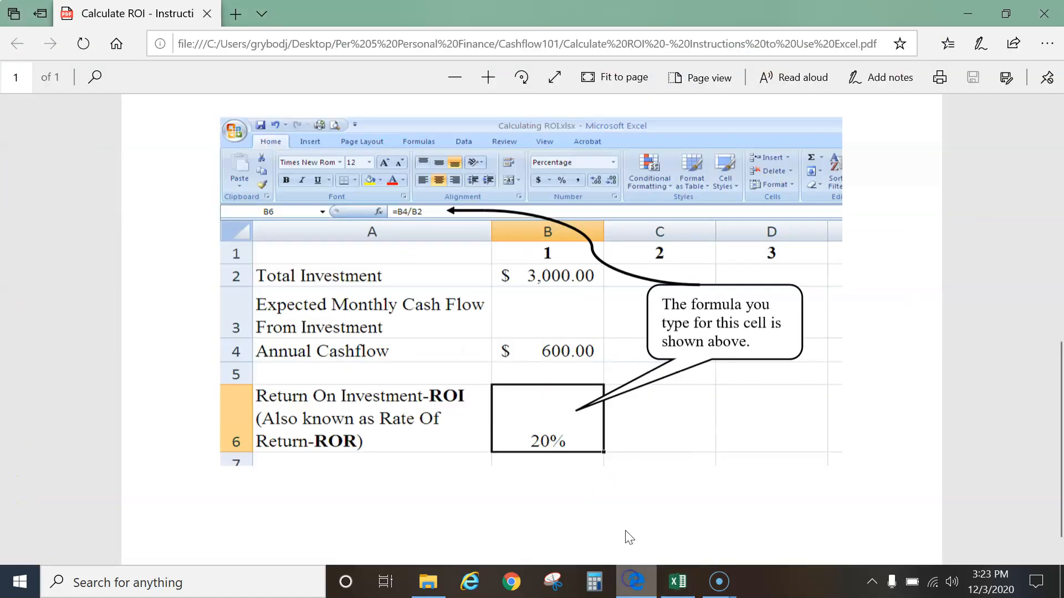
scroll(583, 360, "up", 5)
scroll(580, 367, "up", 2)
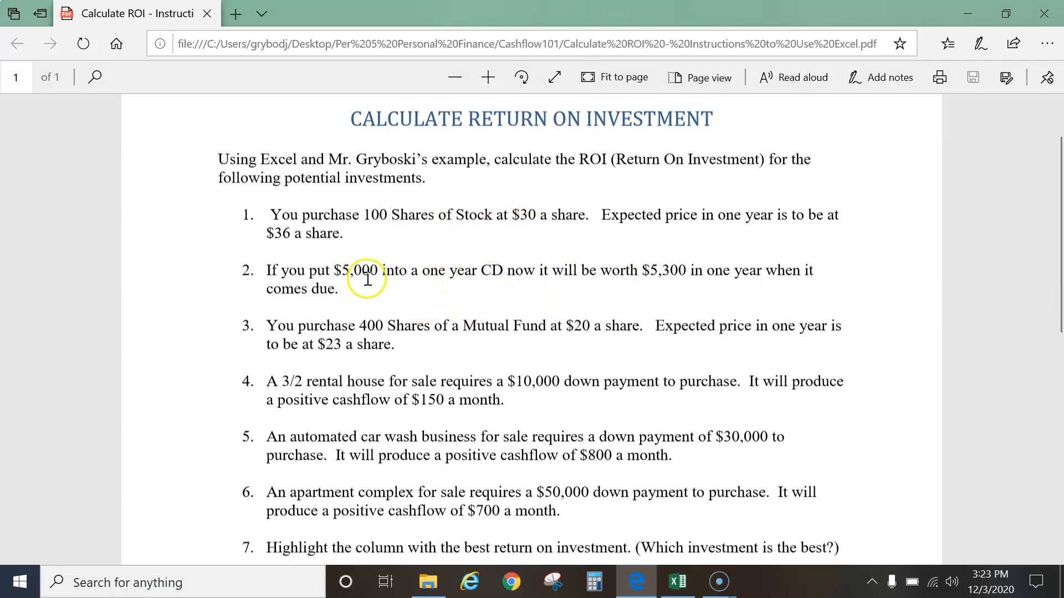
scroll(532, 326, "down", 1)
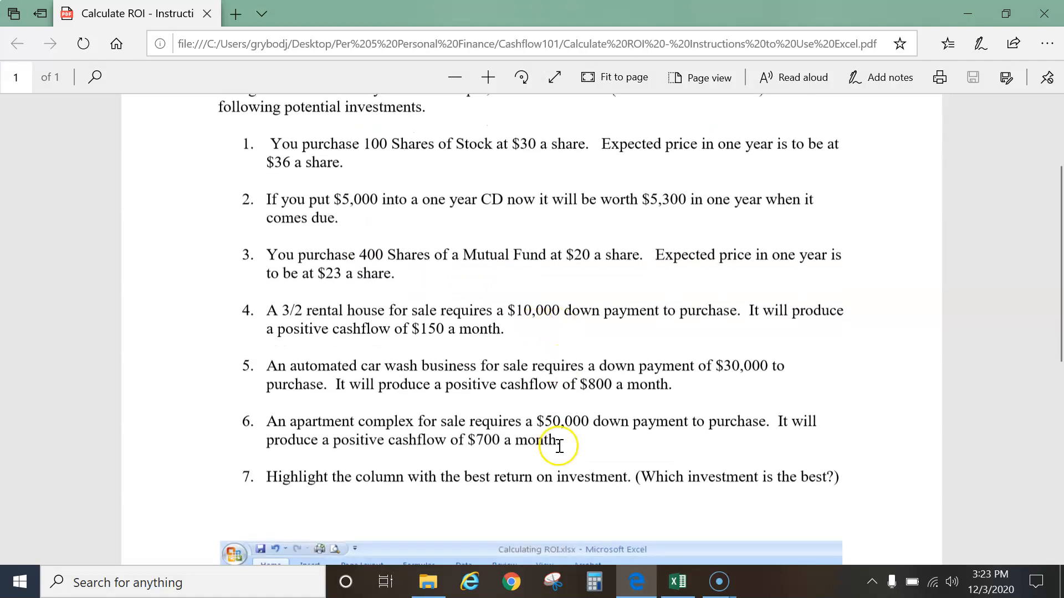
Enter 5000 as investment 2's total investment in C2
left_click(676, 580)
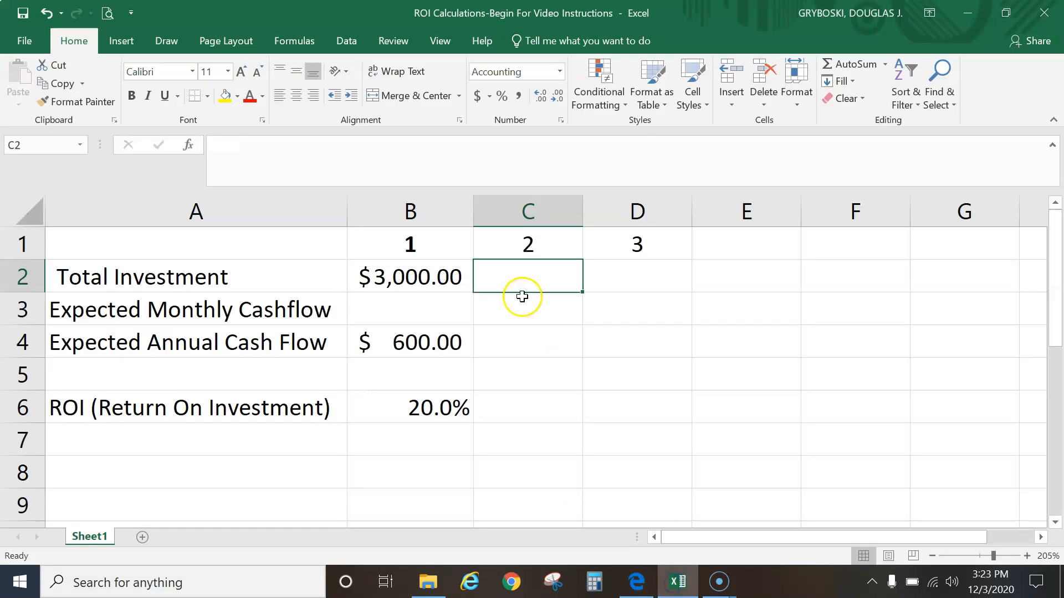
type("5000")
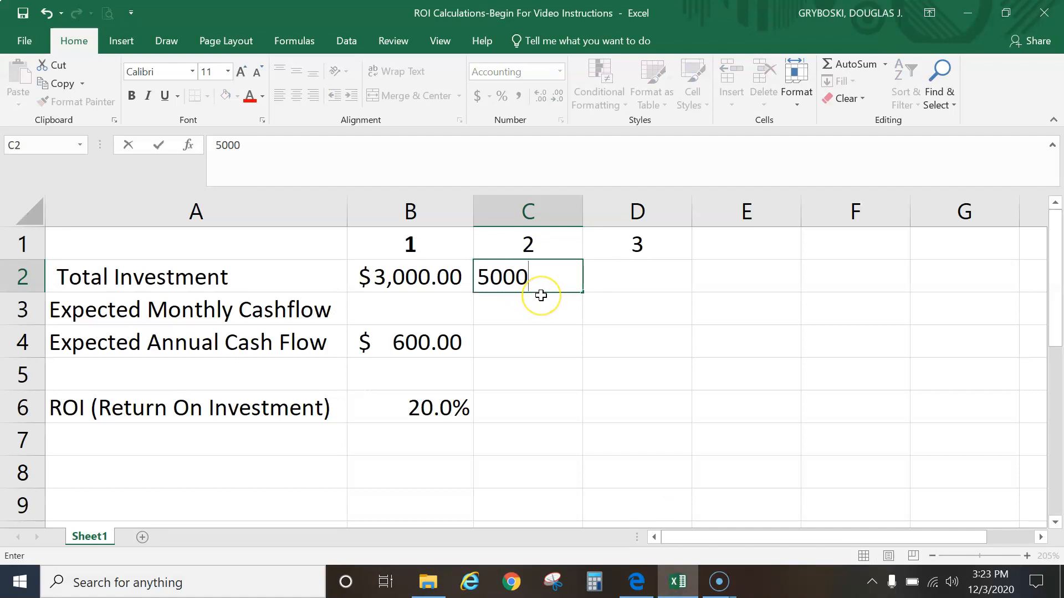
left_click(540, 295)
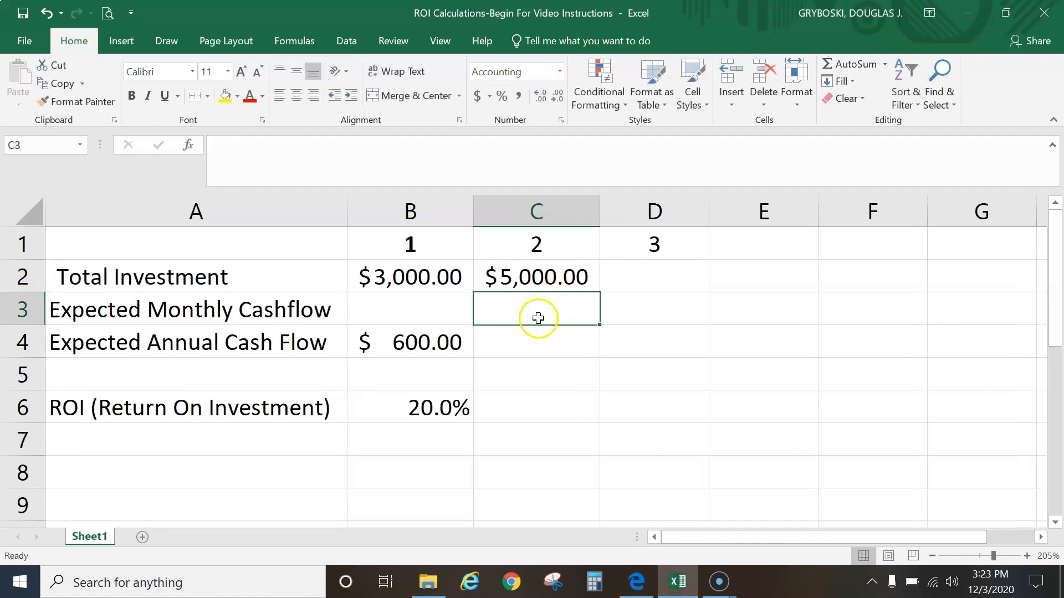
Narrow column C, then autofit its width to fit the contents
left_click_drag(598, 211, 553, 211)
left_click(522, 300)
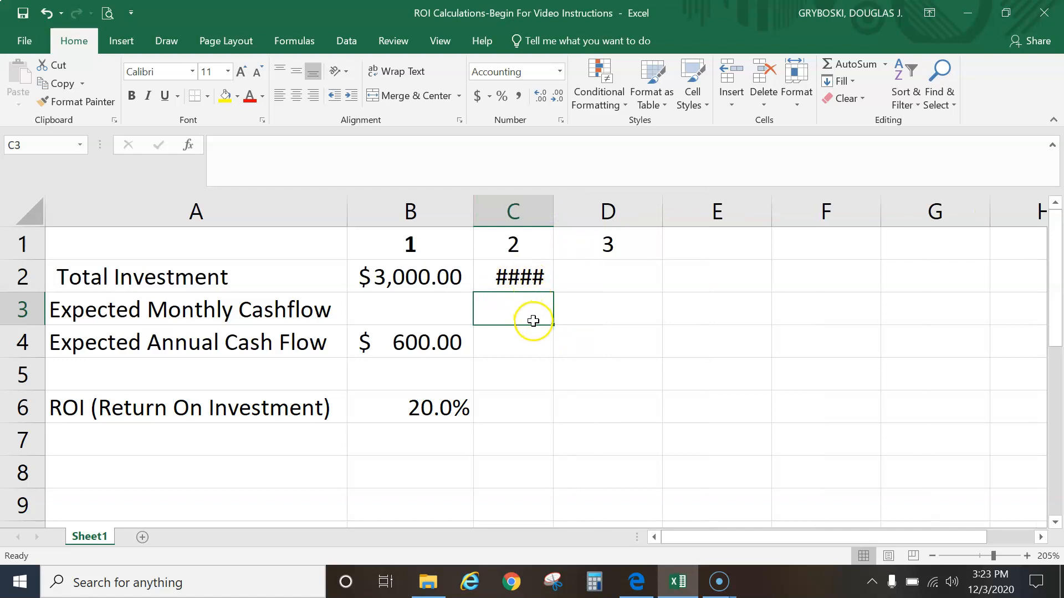
double_click(551, 210)
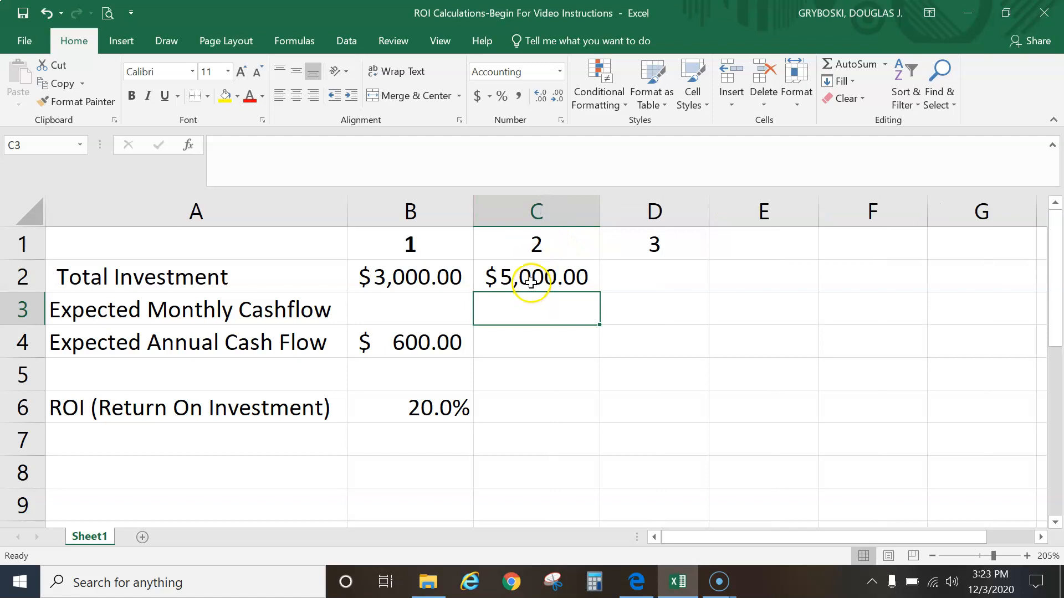
left_click_drag(598, 212, 534, 209)
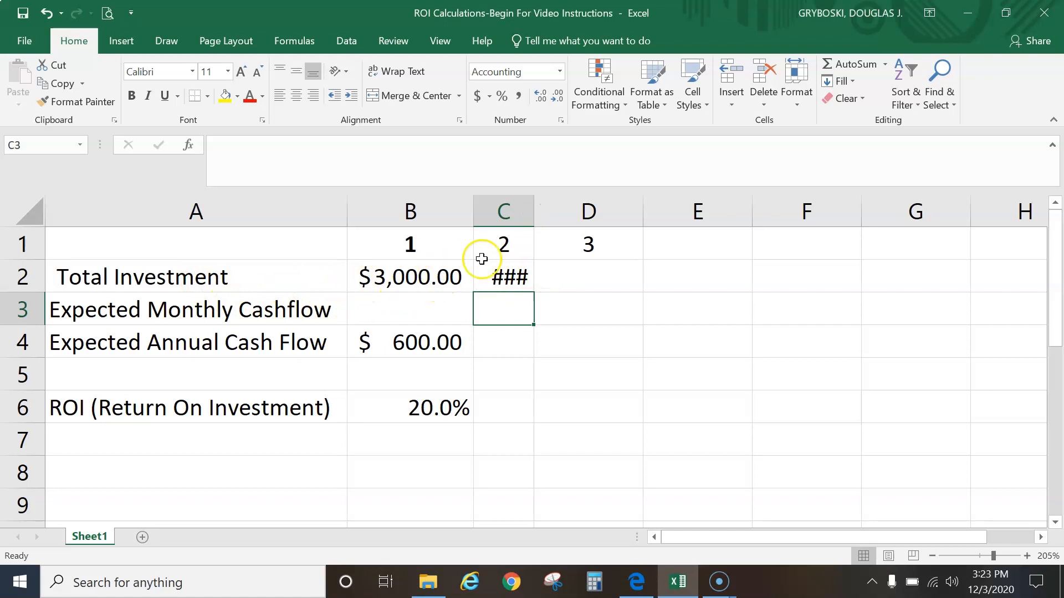
left_click_drag(535, 219, 624, 216)
double_click(625, 216)
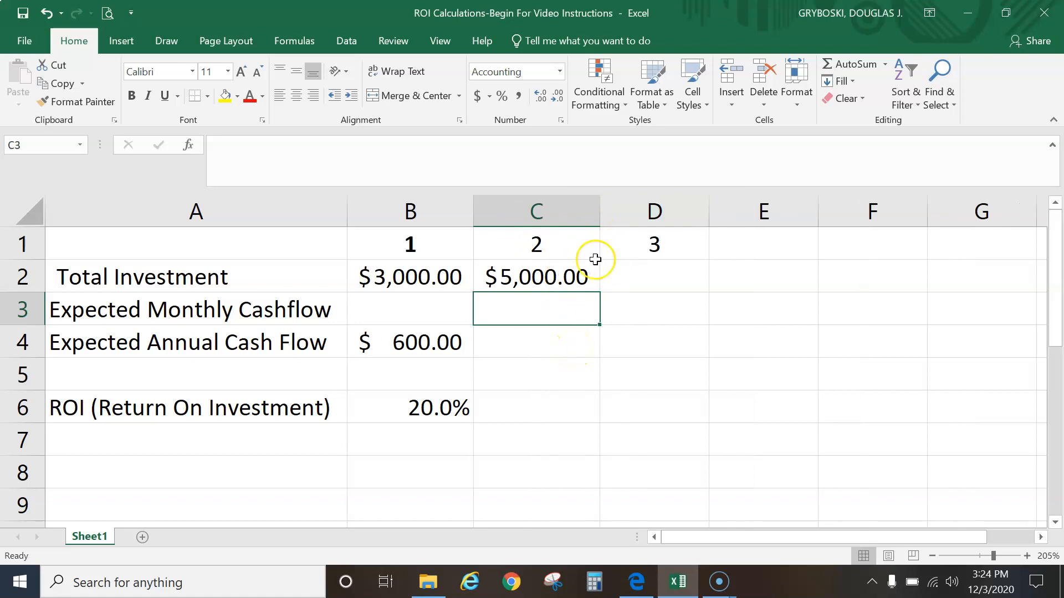
Number the remaining investments by entering 4, 5 and 6 in E1, F1 and G1
left_click(750, 246)
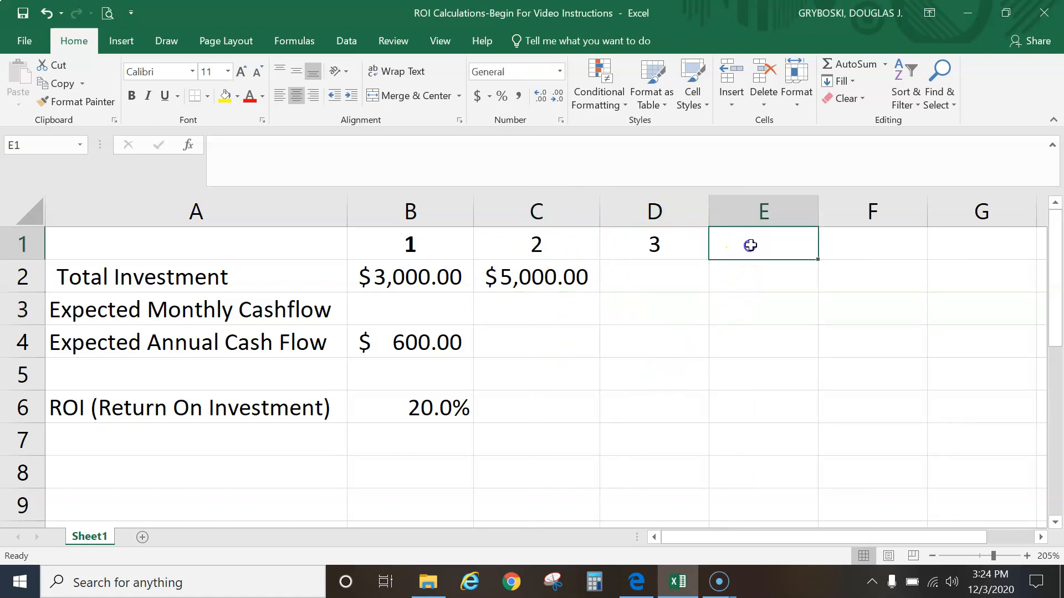
type("4")
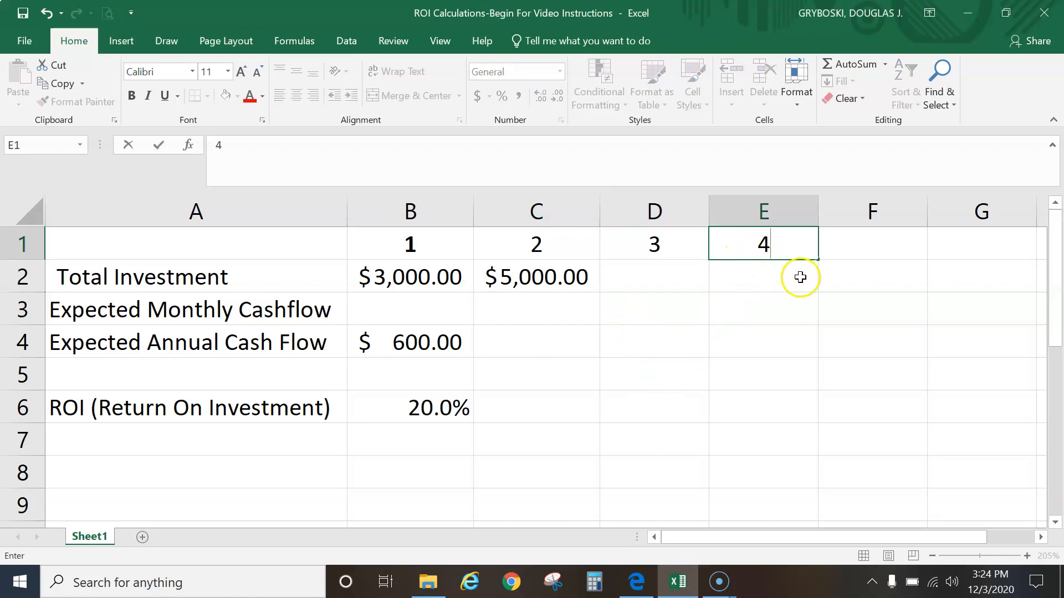
left_click(874, 249)
type("5")
left_click(969, 246)
type("6")
left_click(768, 285)
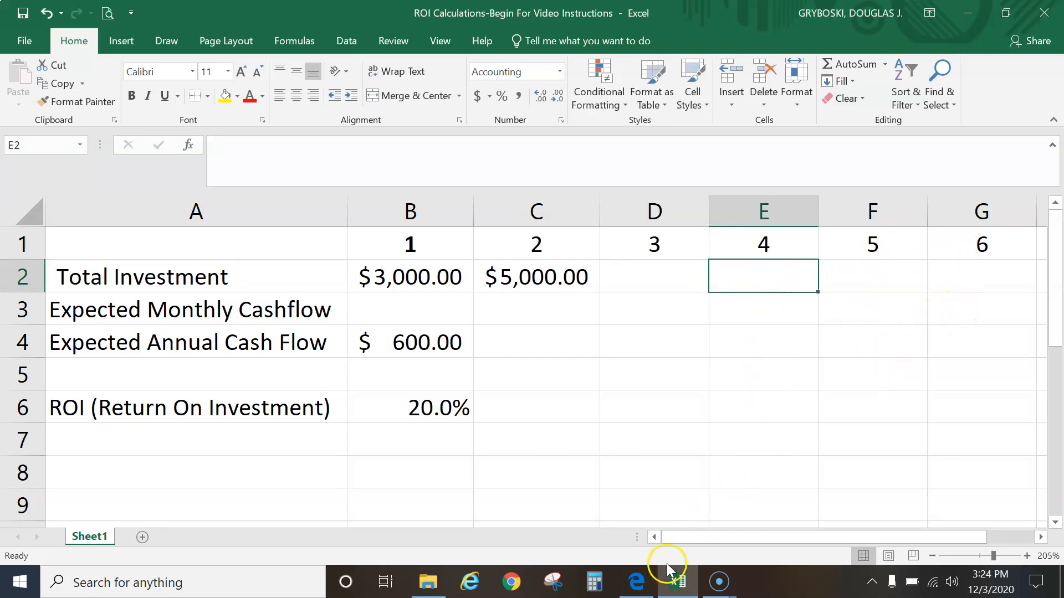
Enter 10000 as investment 4's total investment in E2 and autofit column E's width
left_click(637, 586)
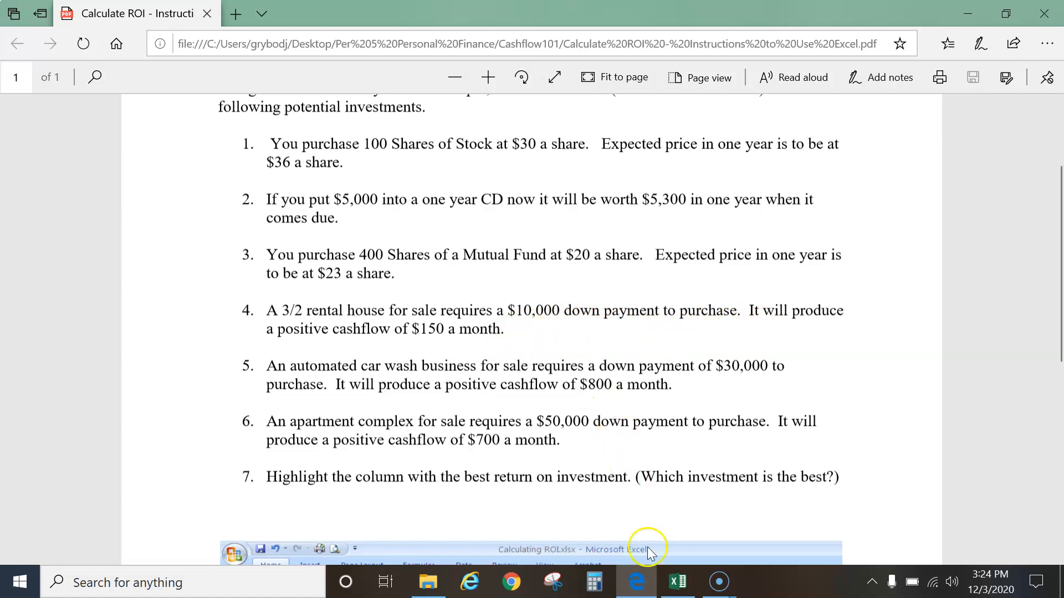
left_click(676, 588)
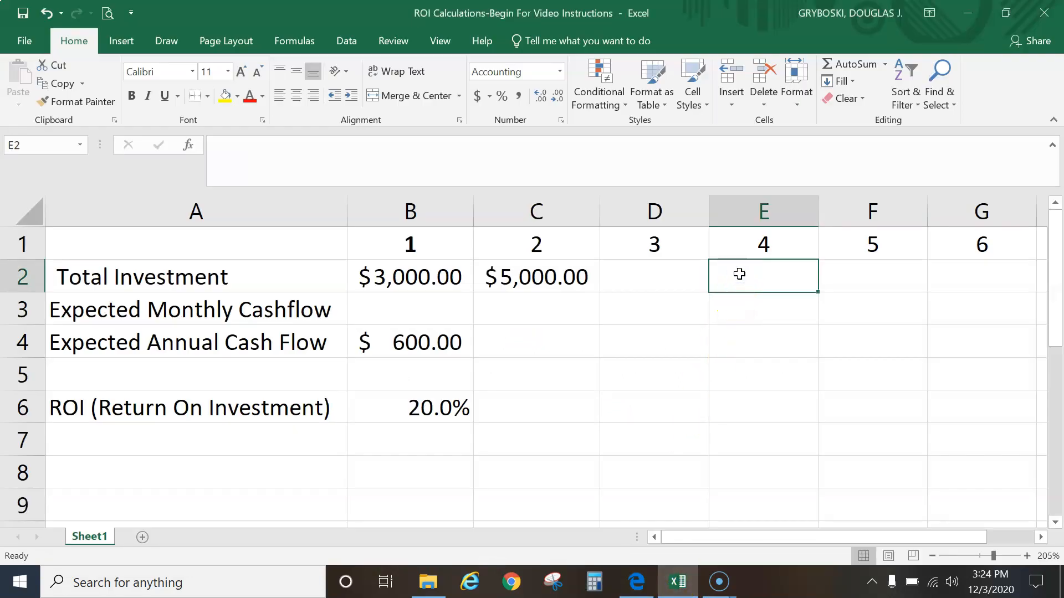
type("10000")
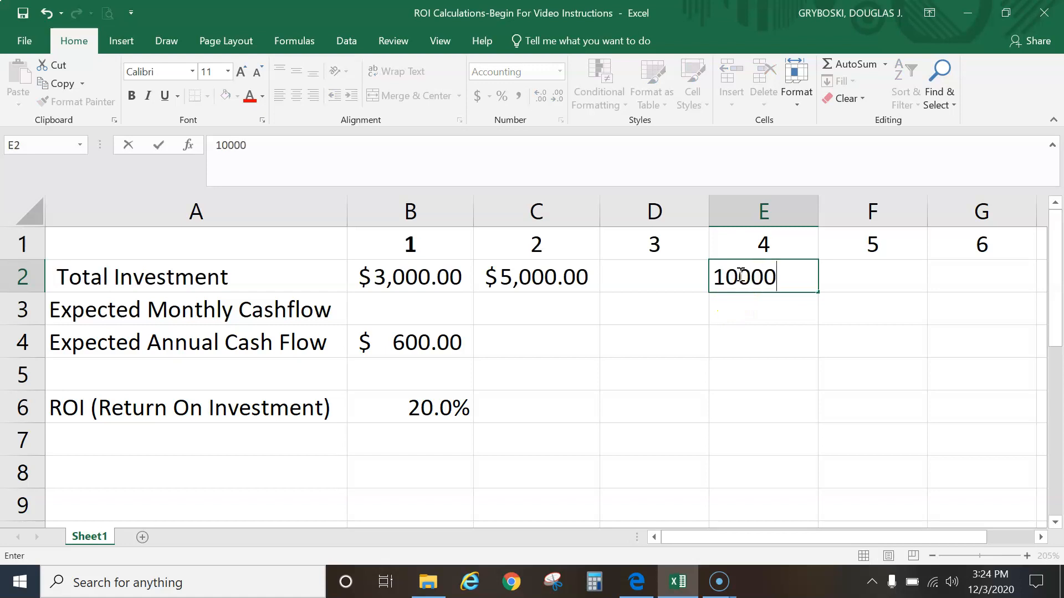
key("Return")
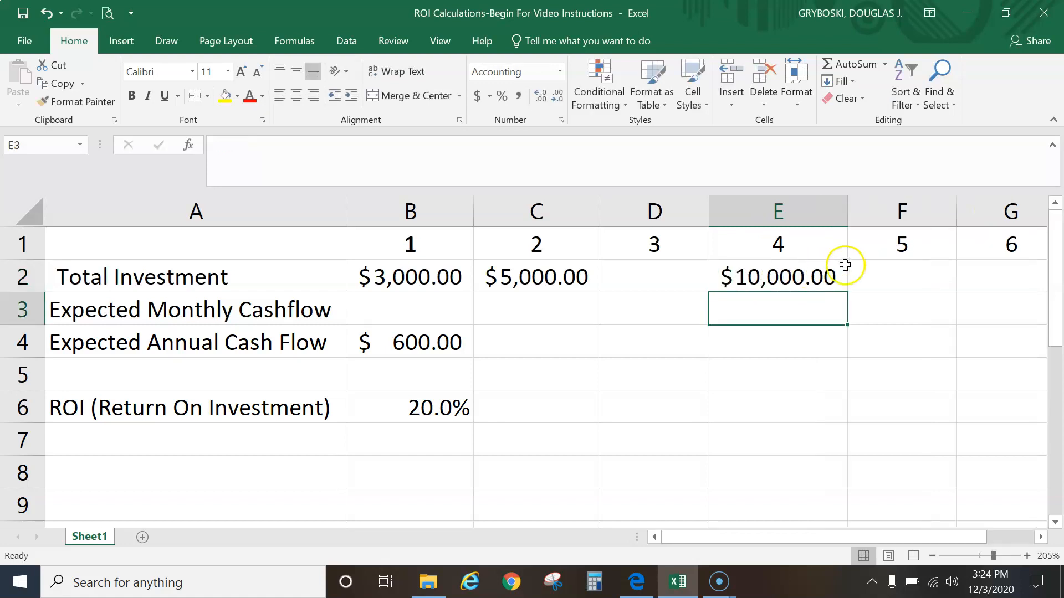
left_click_drag(847, 210, 773, 209)
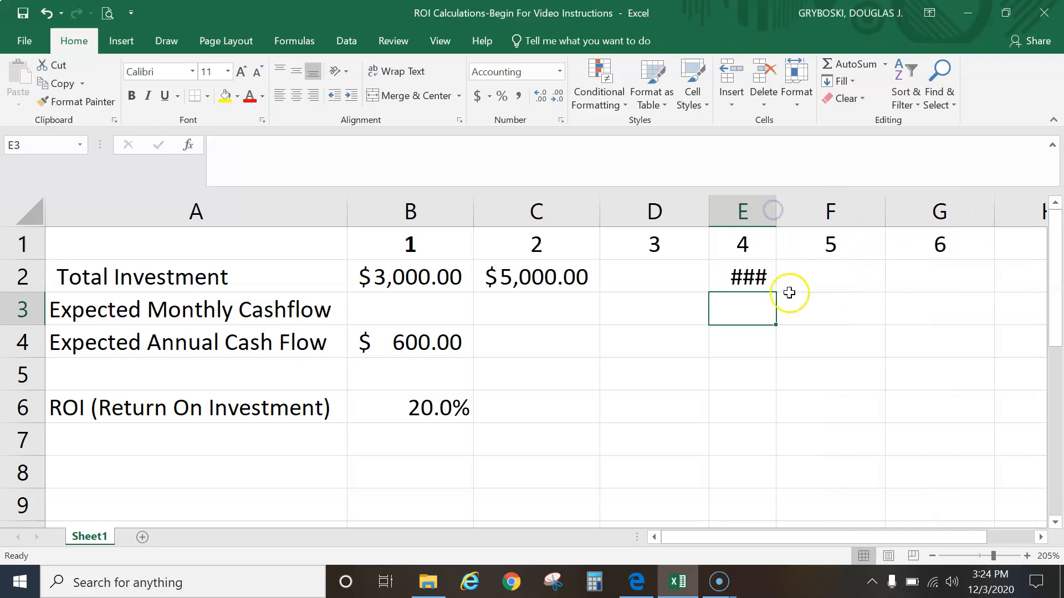
double_click(776, 211)
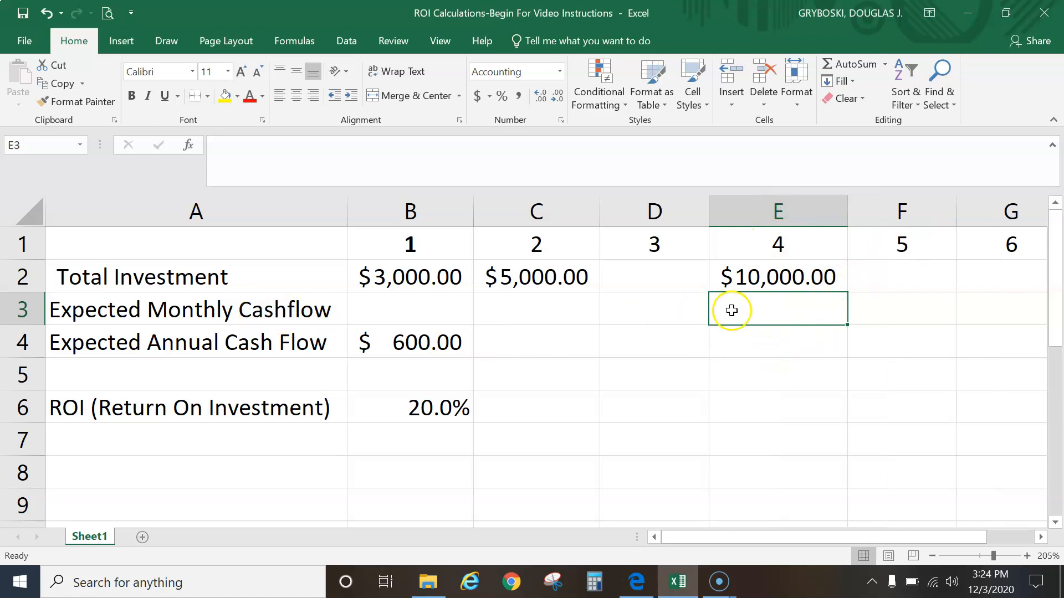
Check the PDF instructions and enter 150 as investment 4's expected monthly cashflow in E3
left_click(637, 579)
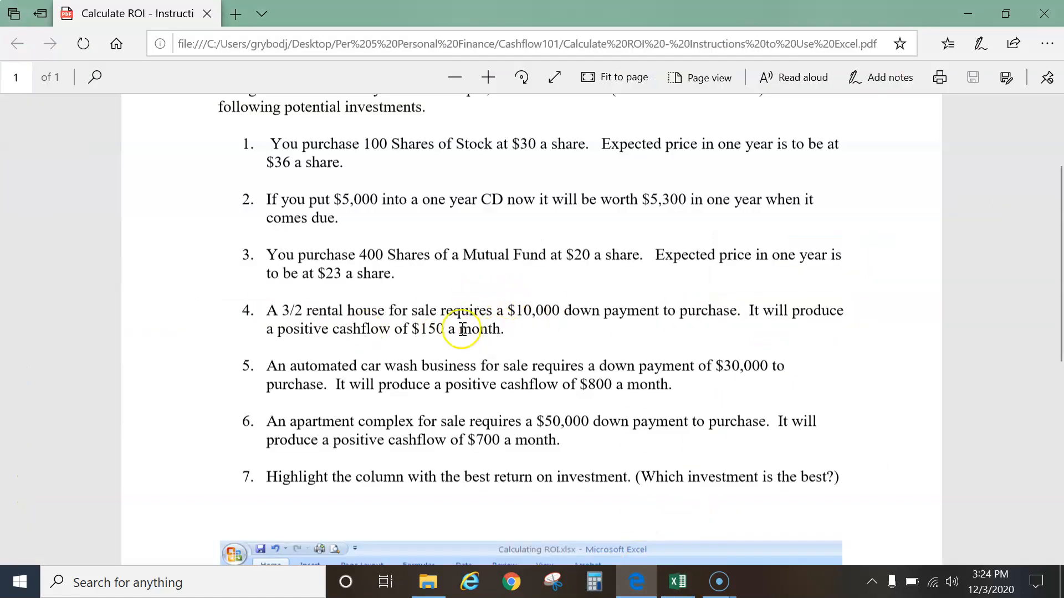
left_click(677, 581)
type("150")
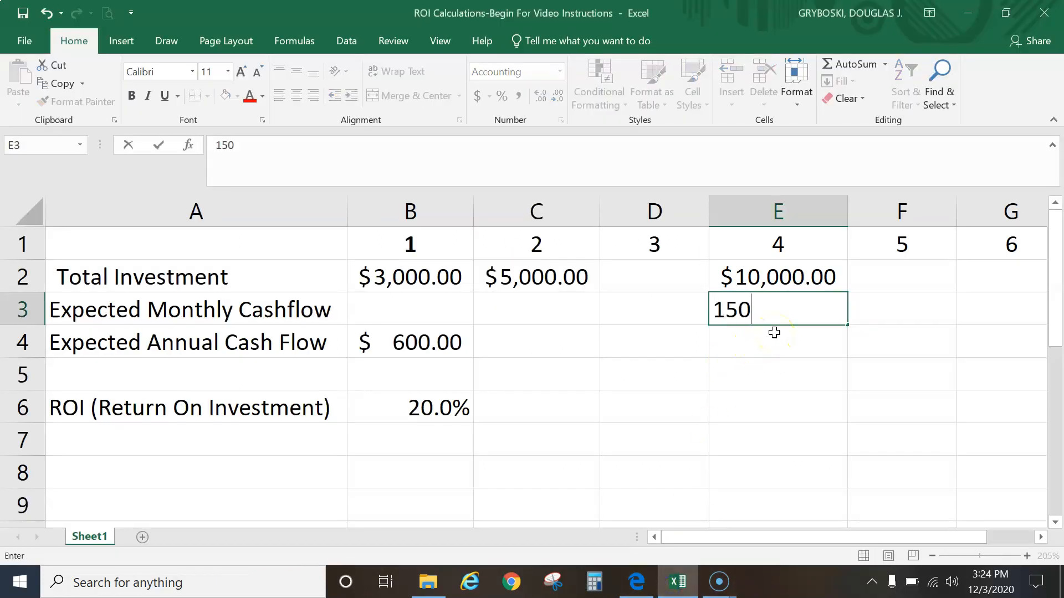
key("Return")
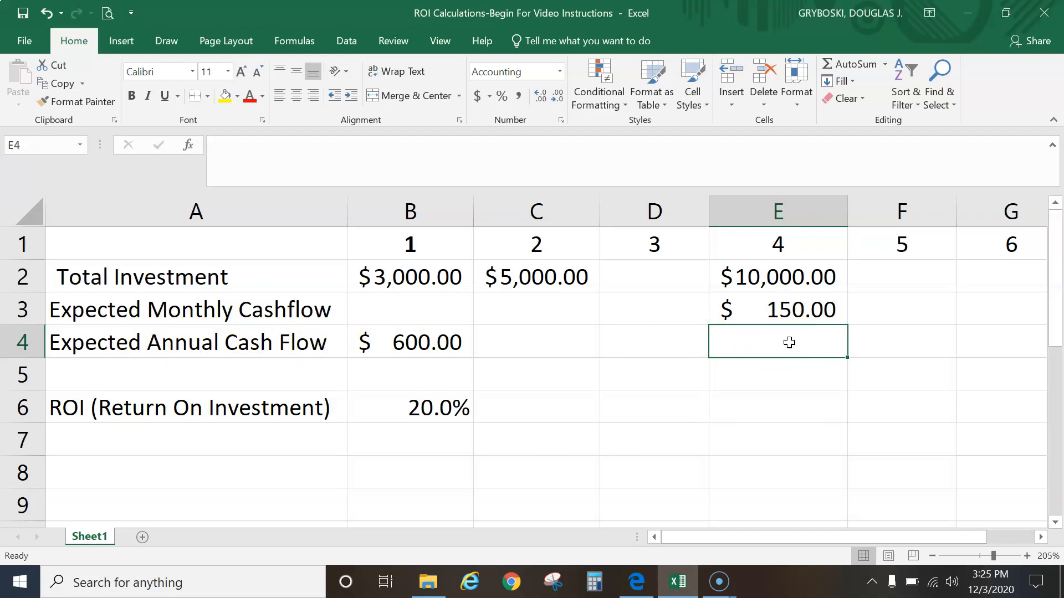
Calculate investment 4's annual cash flow in E4 with the formula =E3*12
type("=")
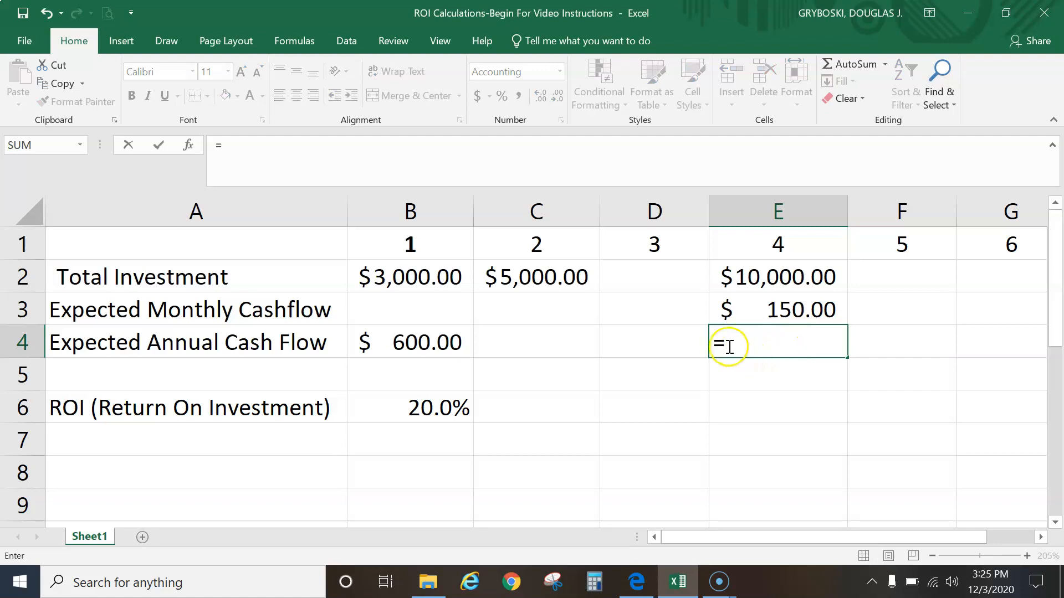
left_click(800, 314)
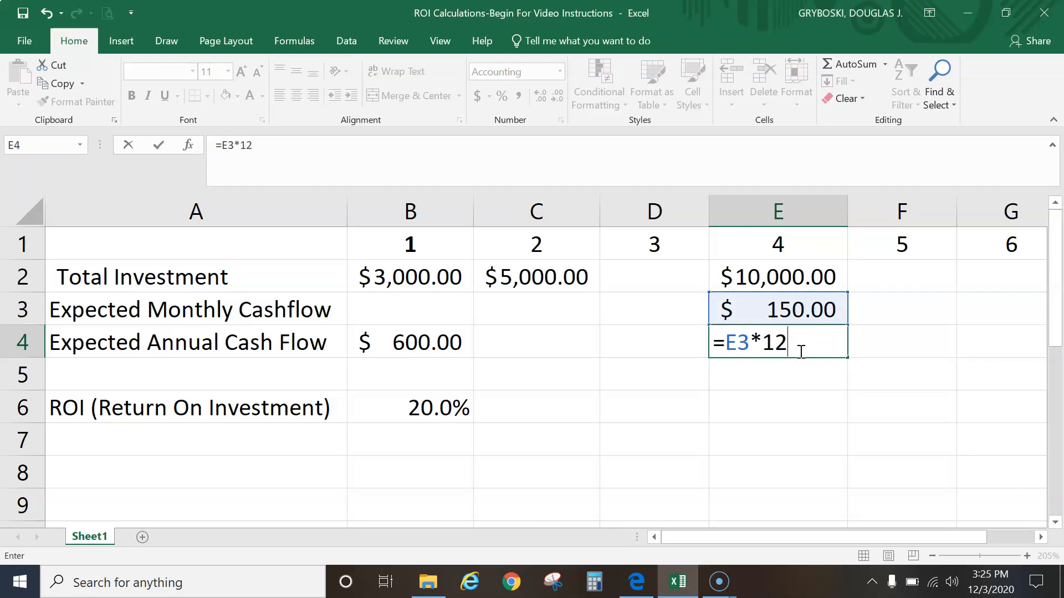
key("Return")
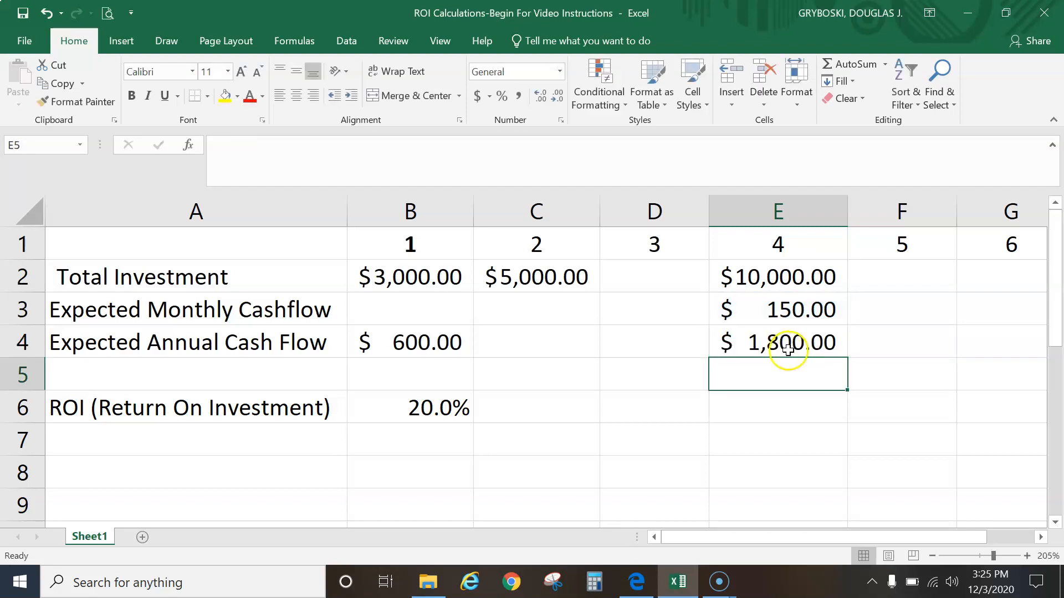
Copy the ROI formula from B6 and paste it into E6 for investment 4
left_click(788, 349)
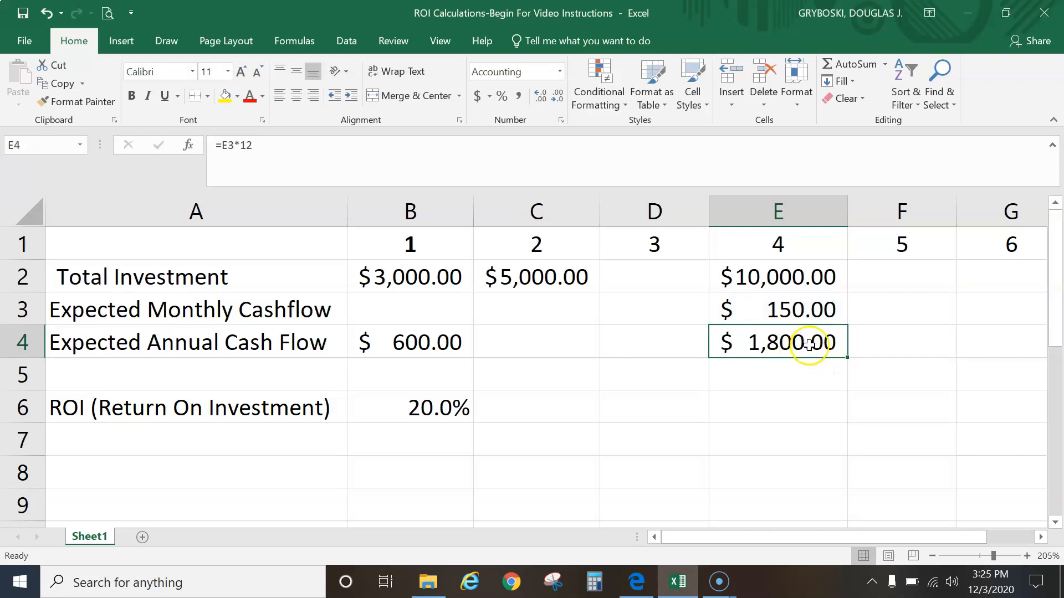
left_click(779, 276)
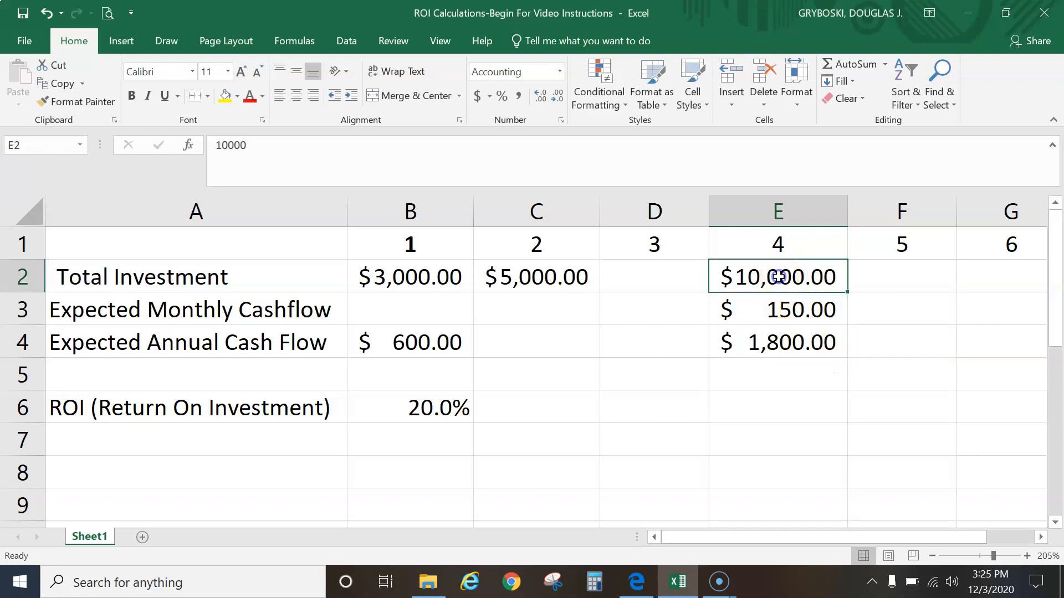
left_click(767, 409)
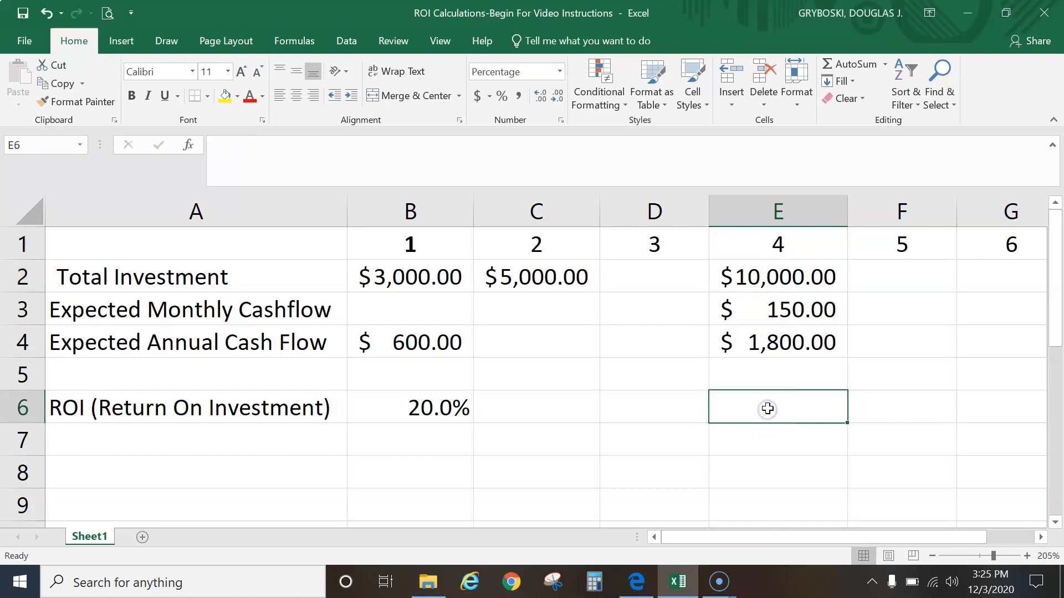
left_click(437, 408)
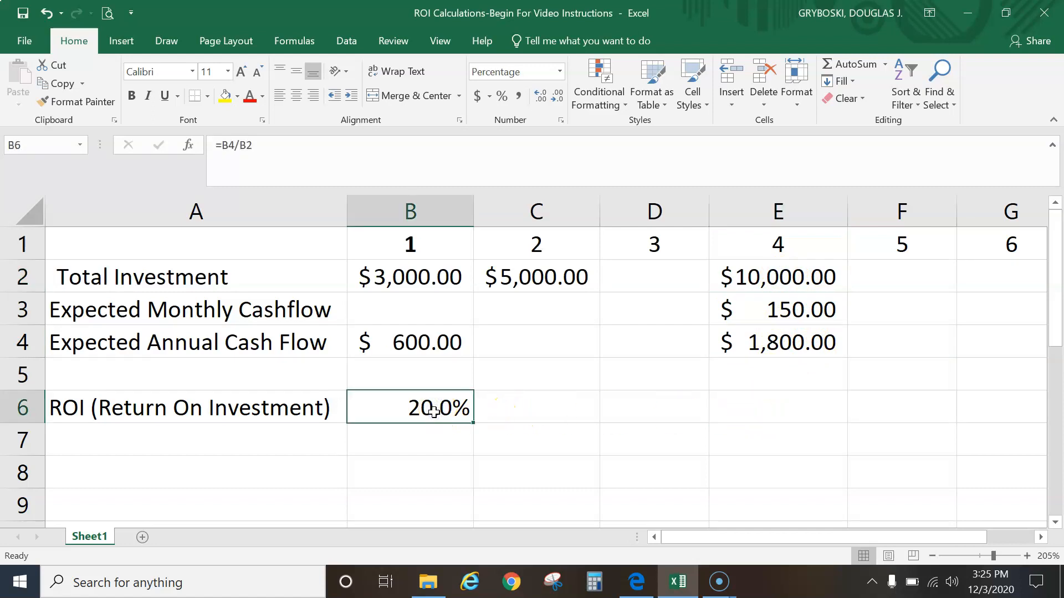
key("ctrl+c")
right_click(434, 410)
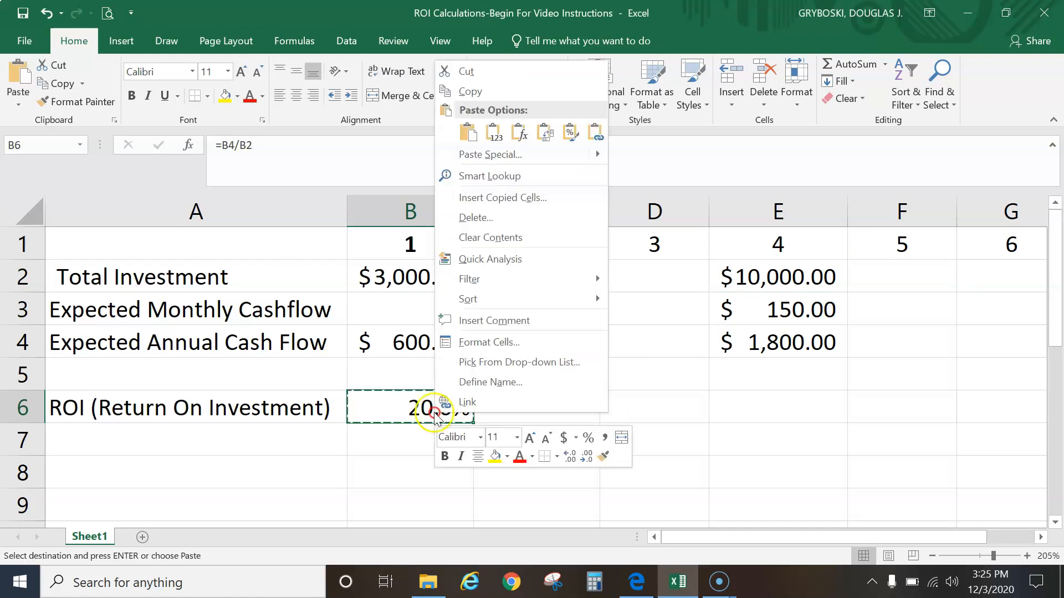
left_click(474, 93)
left_click(784, 407)
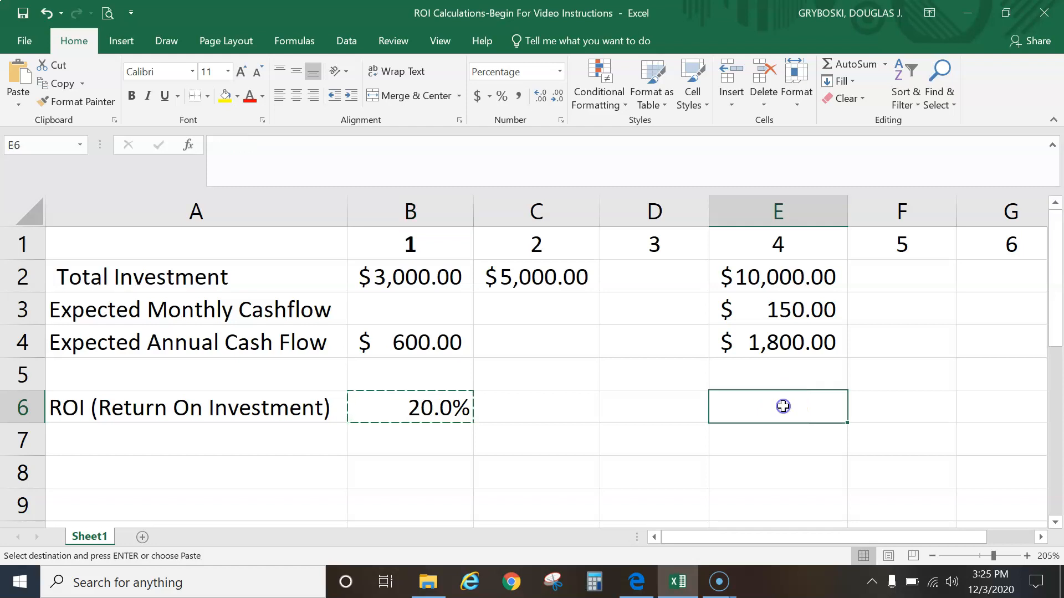
right_click(789, 406)
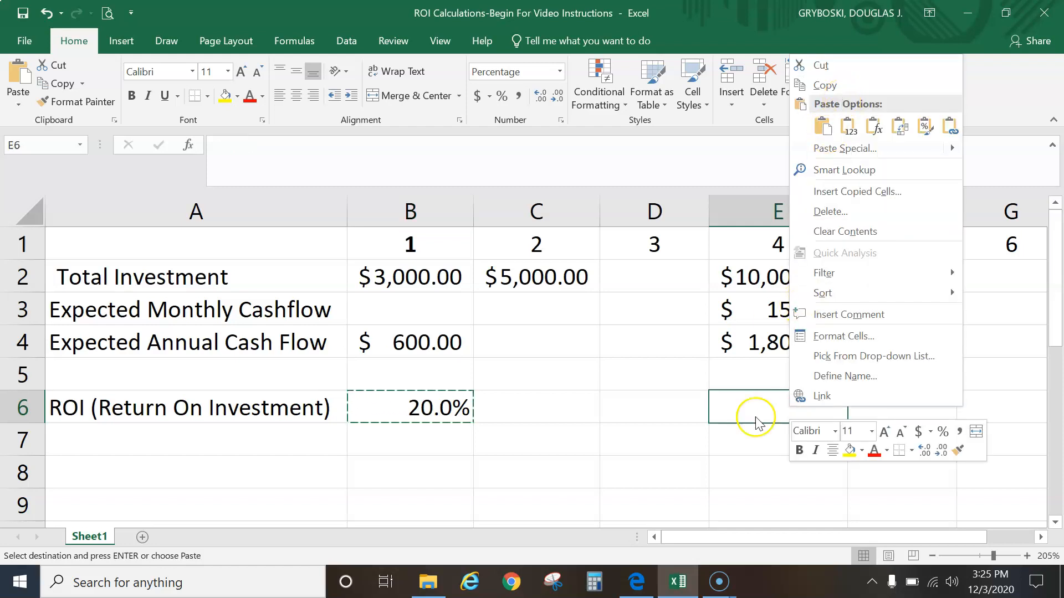
left_click(765, 402)
key("ctrl+v")
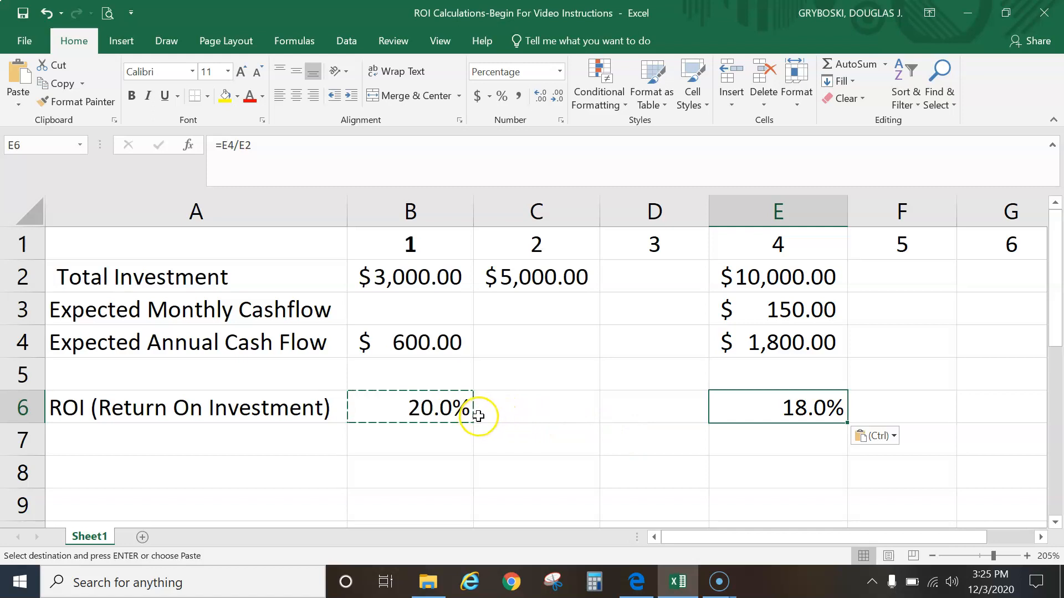
key("Escape")
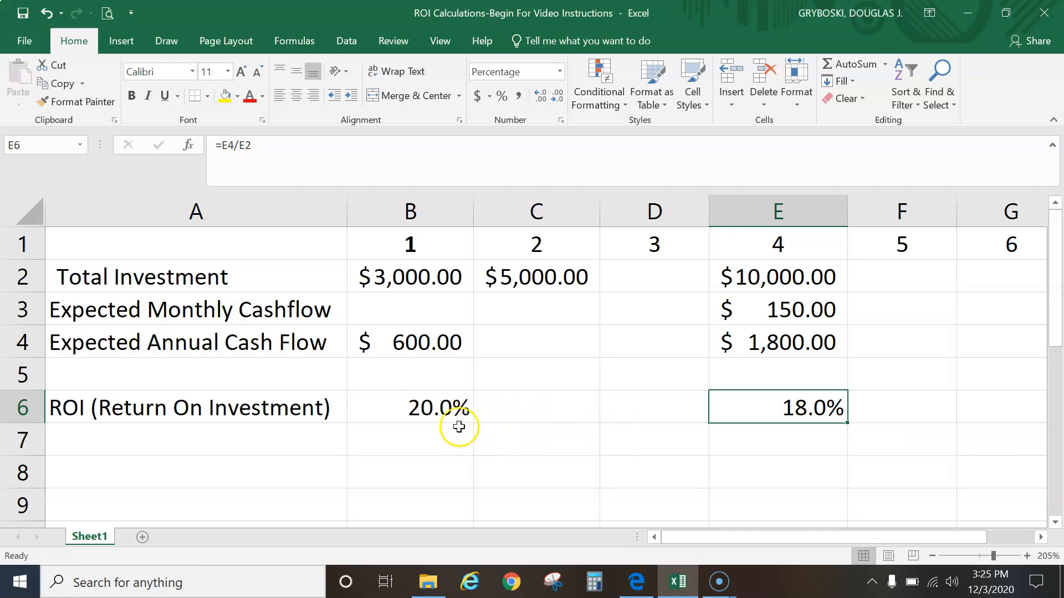
Fill the ROI formula from B6 across row 6 through column G
left_click(450, 410)
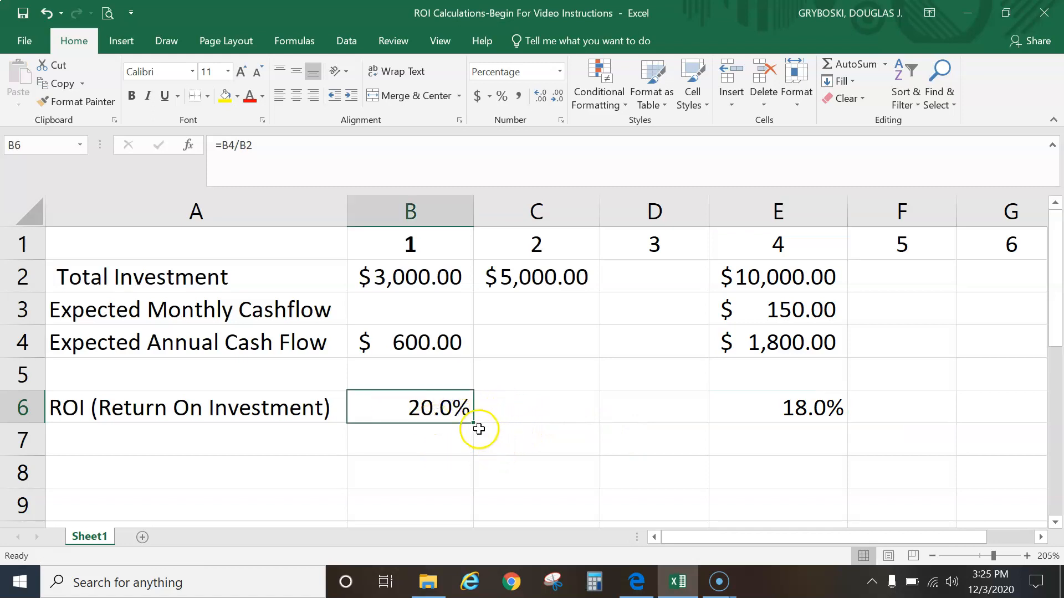
left_click_drag(473, 425, 561, 422)
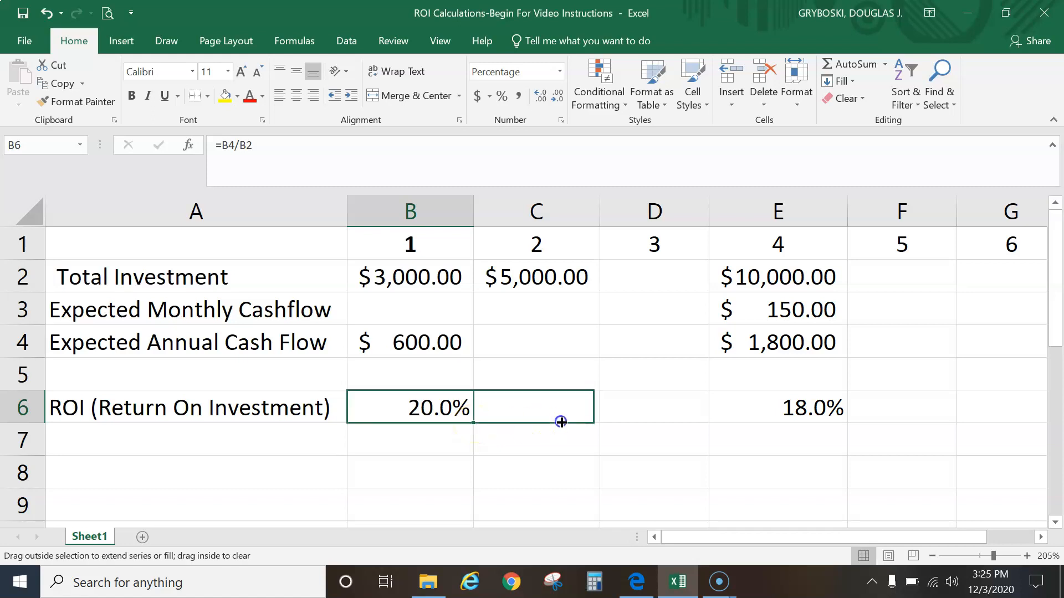
left_click_drag(651, 421, 1037, 423)
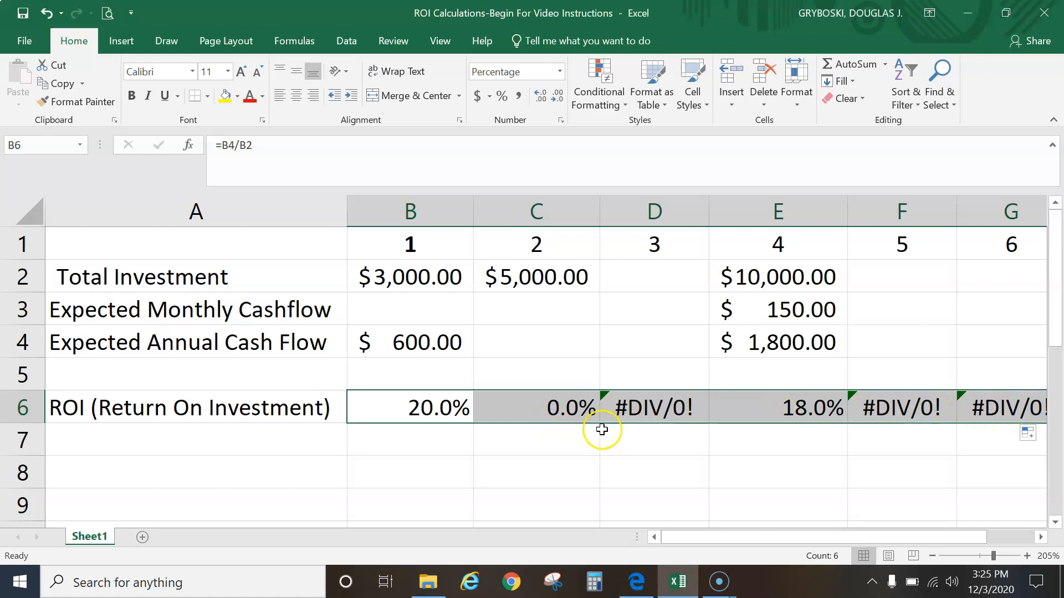
Inspect the copied ROI formulas in row 6 and the cells they reference in columns B through F
left_click(572, 411)
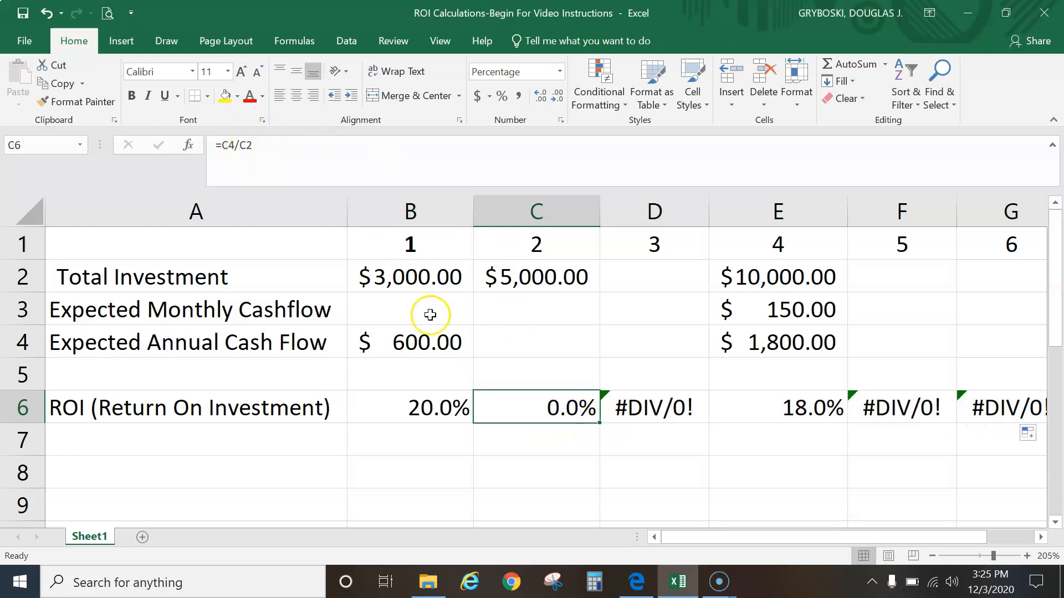
left_click(647, 415)
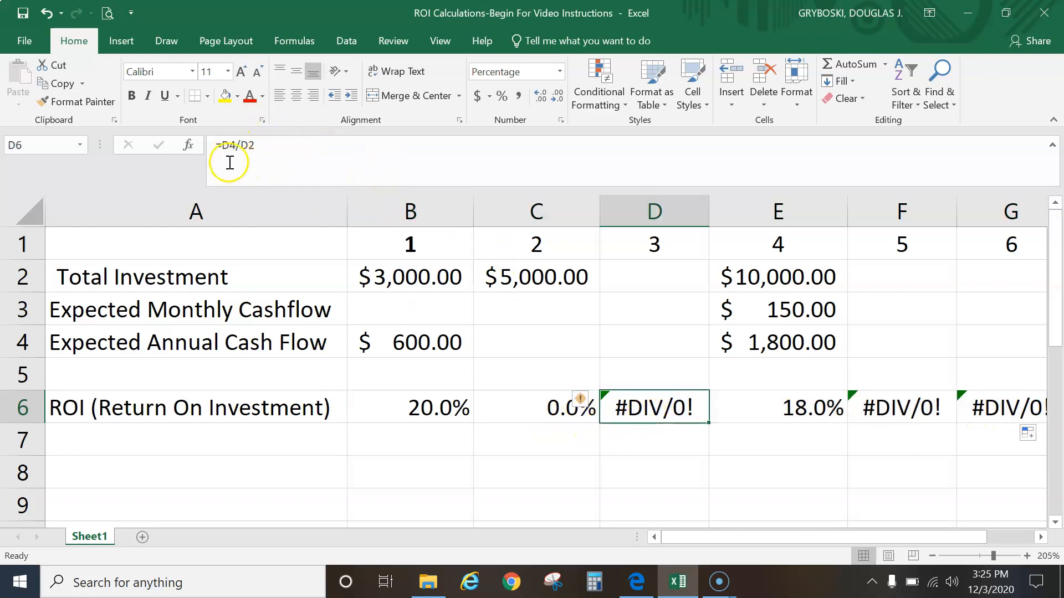
left_click(652, 343)
left_click(651, 282)
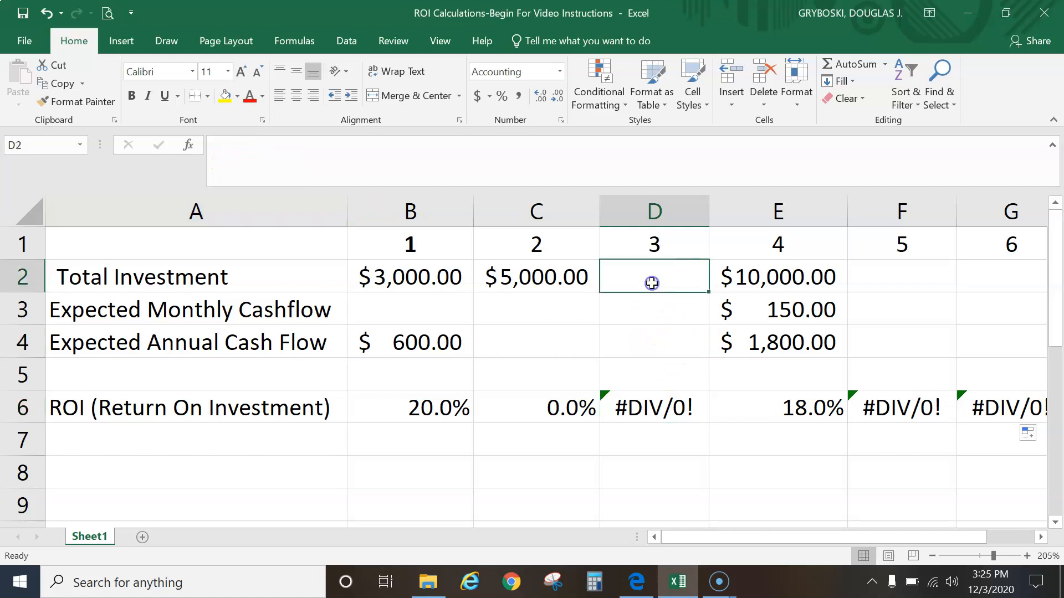
left_click(801, 413)
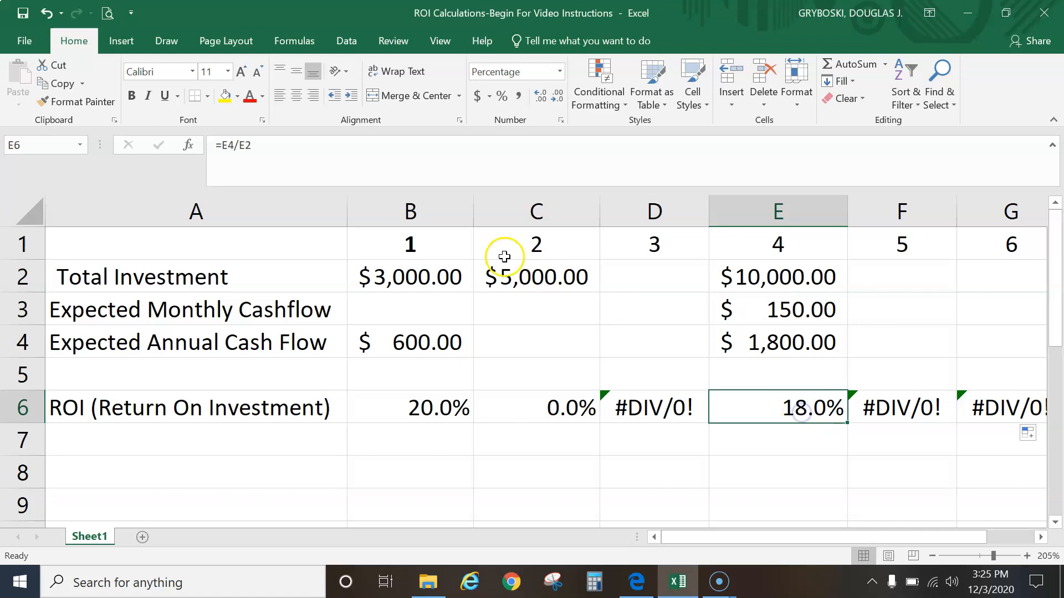
left_click(778, 350)
left_click(778, 280)
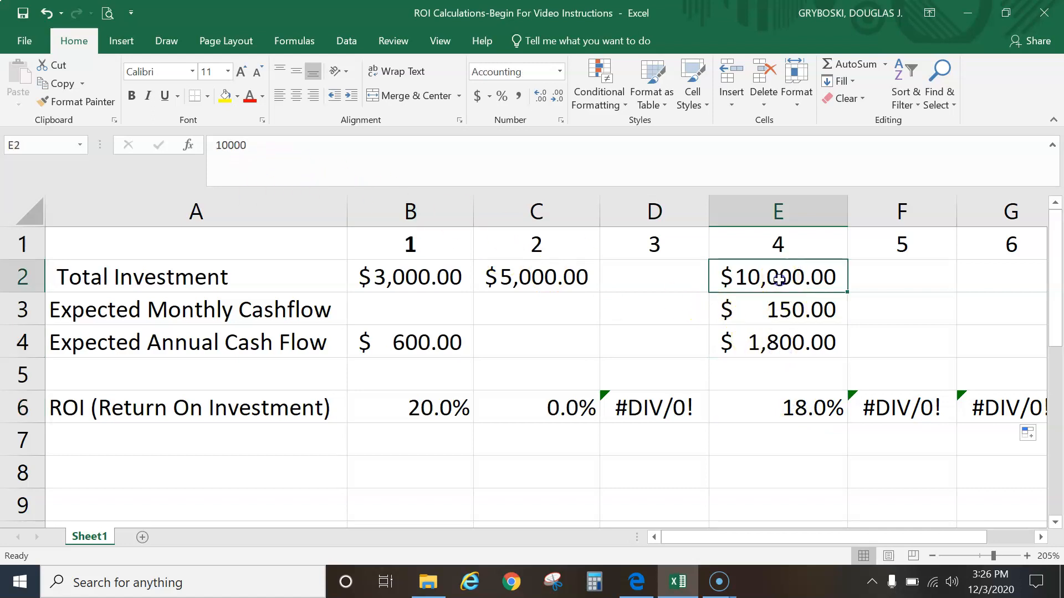
left_click(907, 413)
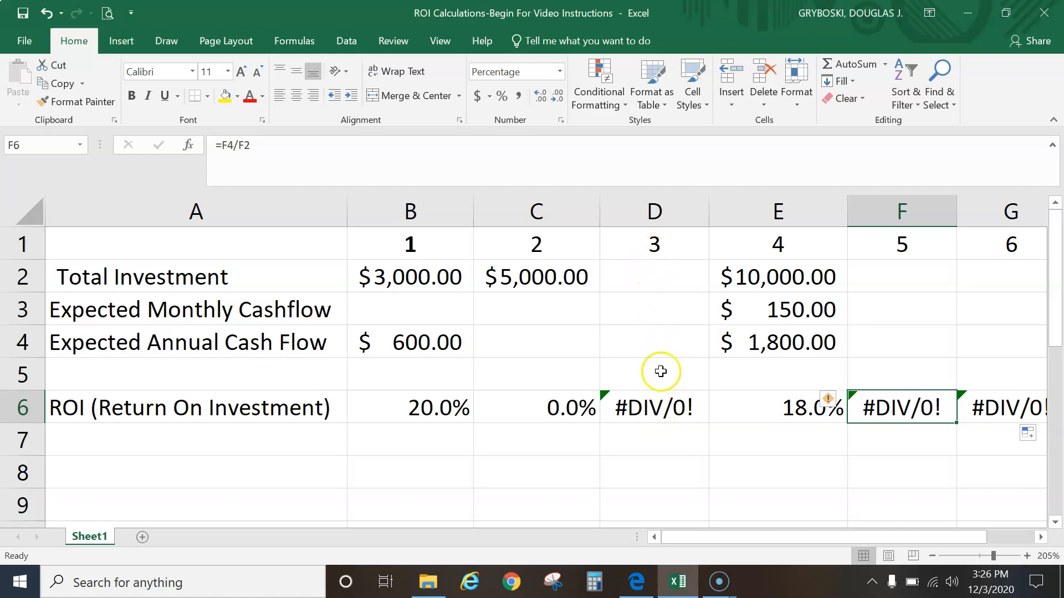
left_click(665, 339)
left_click(660, 277)
left_click(678, 353)
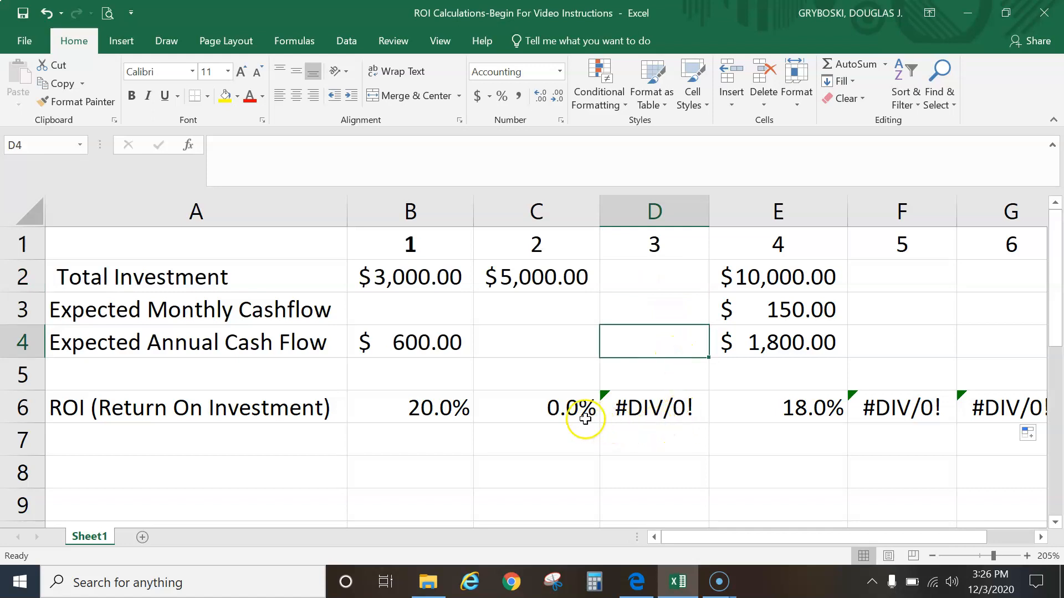
left_click(544, 352)
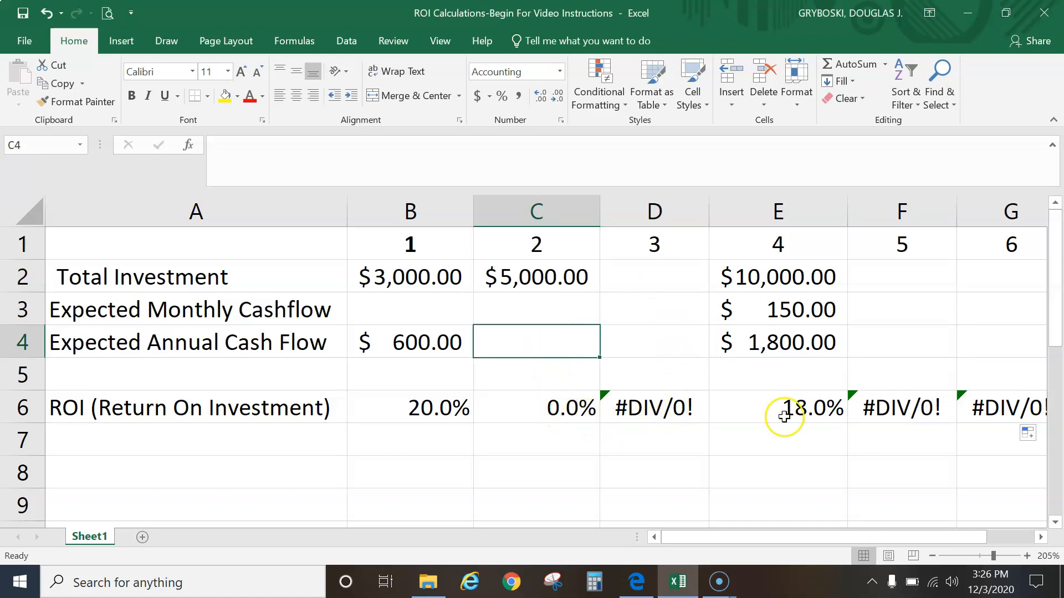
left_click(452, 416)
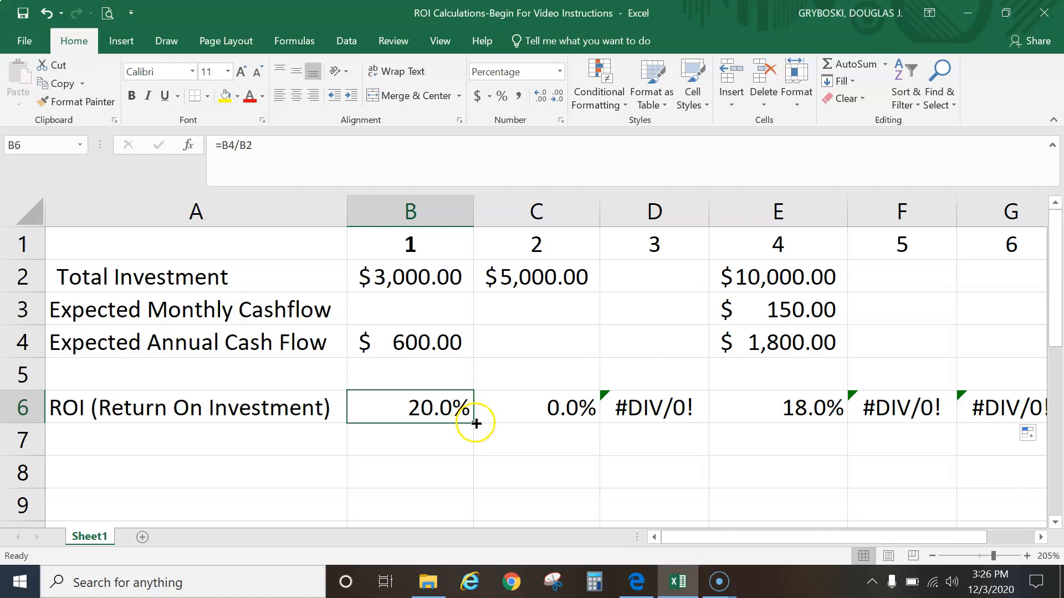
Refill the ROI formula from B6 across row 6 to column G and check the C6, D6 and E6 formulas
left_click_drag(474, 424, 1027, 422)
left_click(563, 408)
left_click(659, 411)
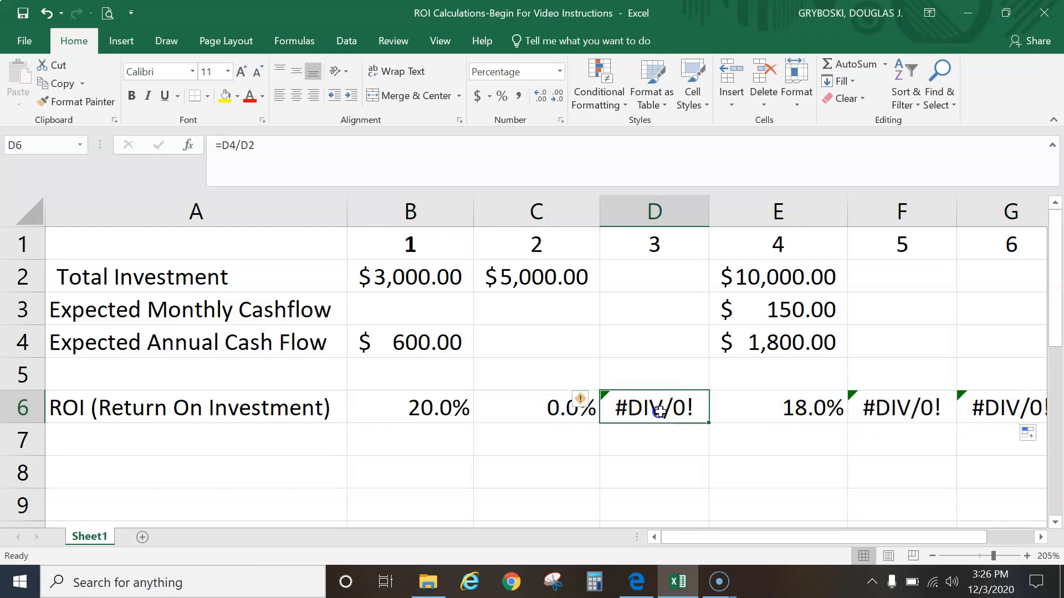
left_click(806, 412)
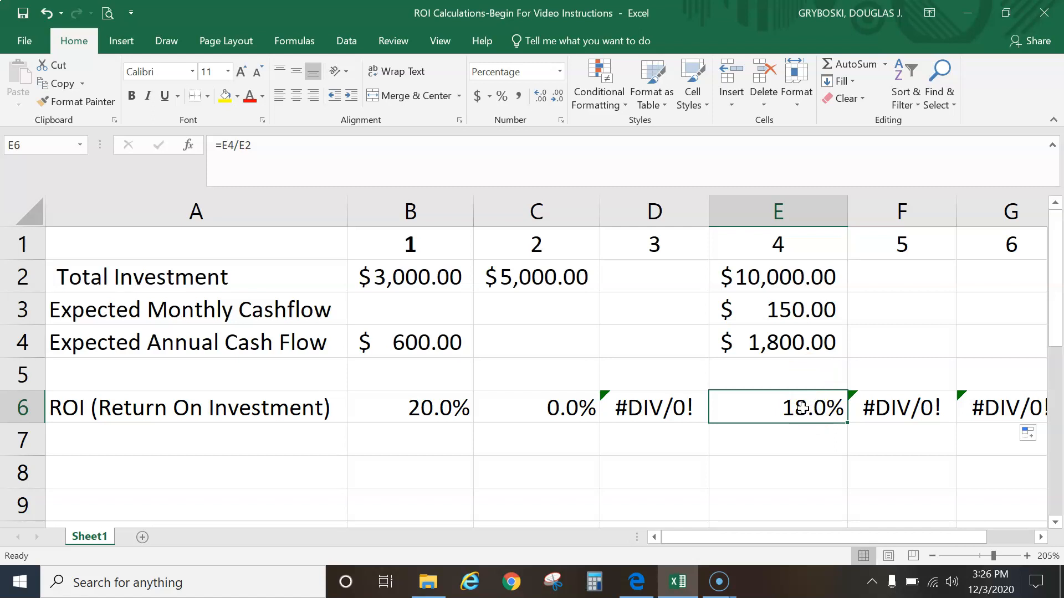
left_click(440, 408)
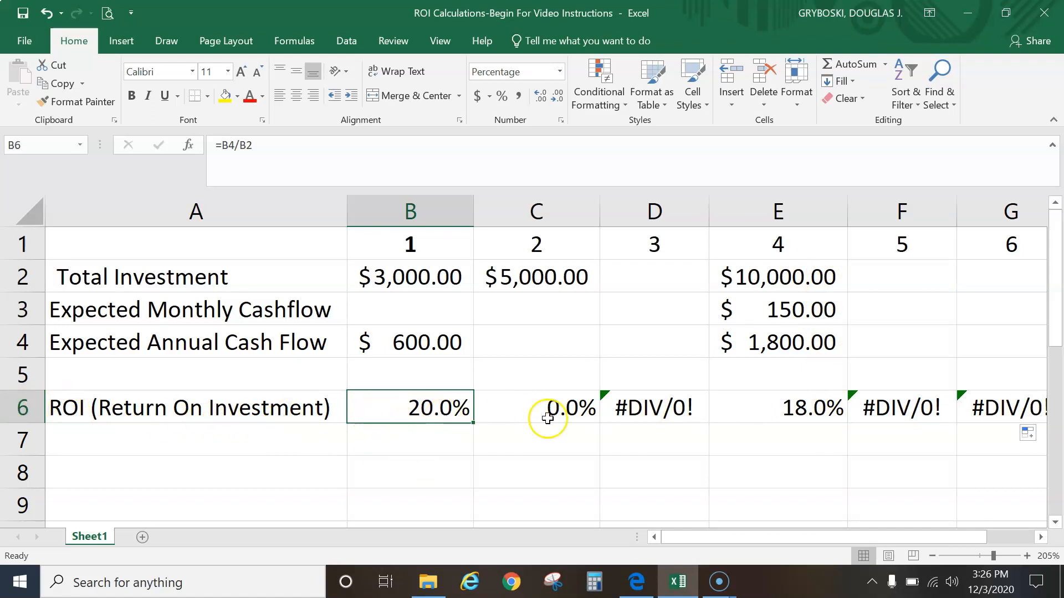
left_click_drag(715, 537, 789, 536)
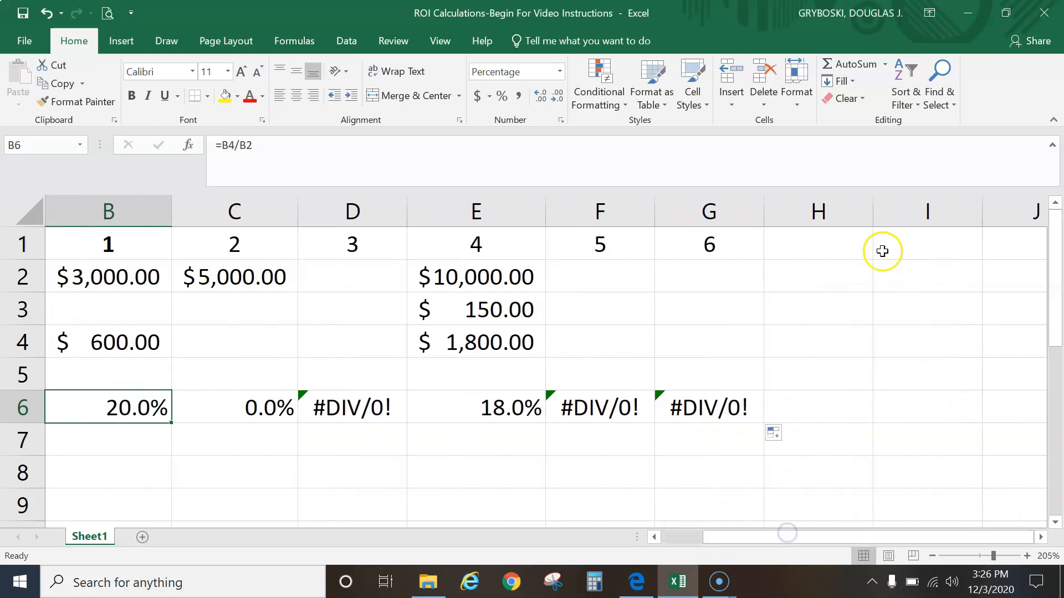
left_click(848, 244)
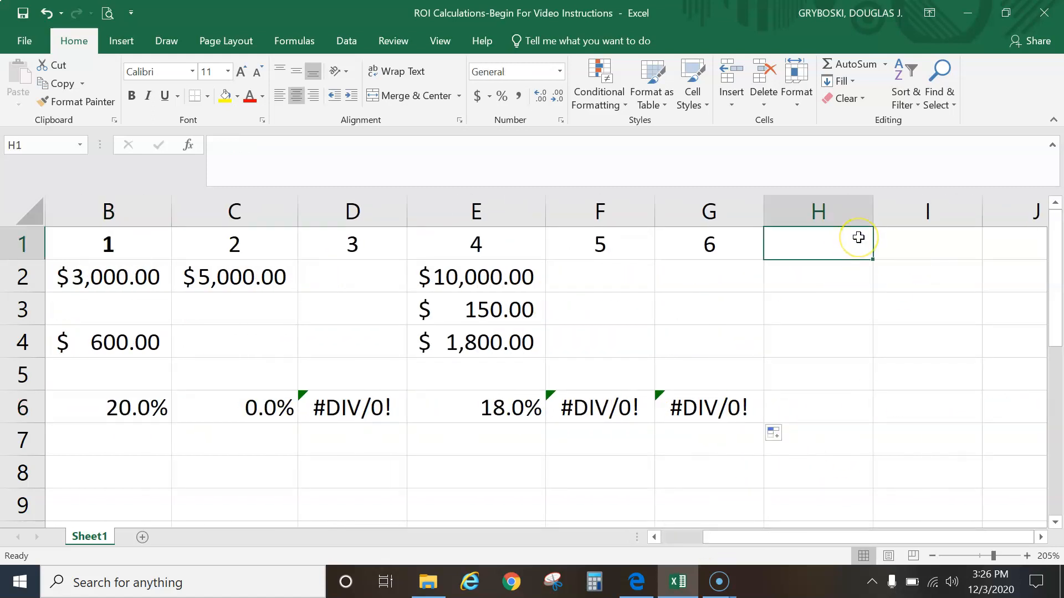
left_click(850, 212)
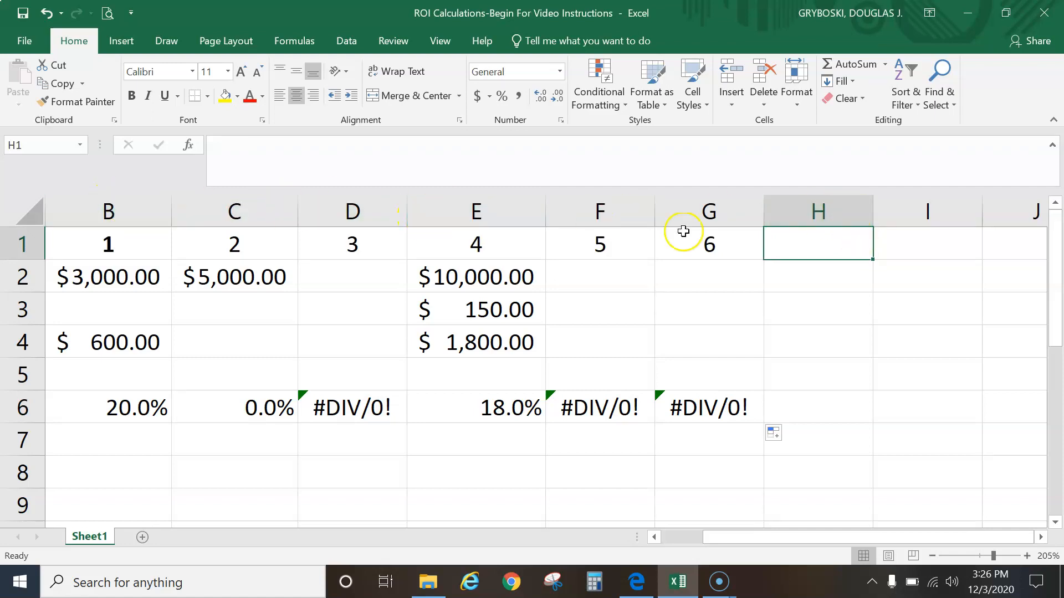
Switch to the PDF instructions and review the list of investments
left_click(646, 586)
scroll(506, 447, "down", 2)
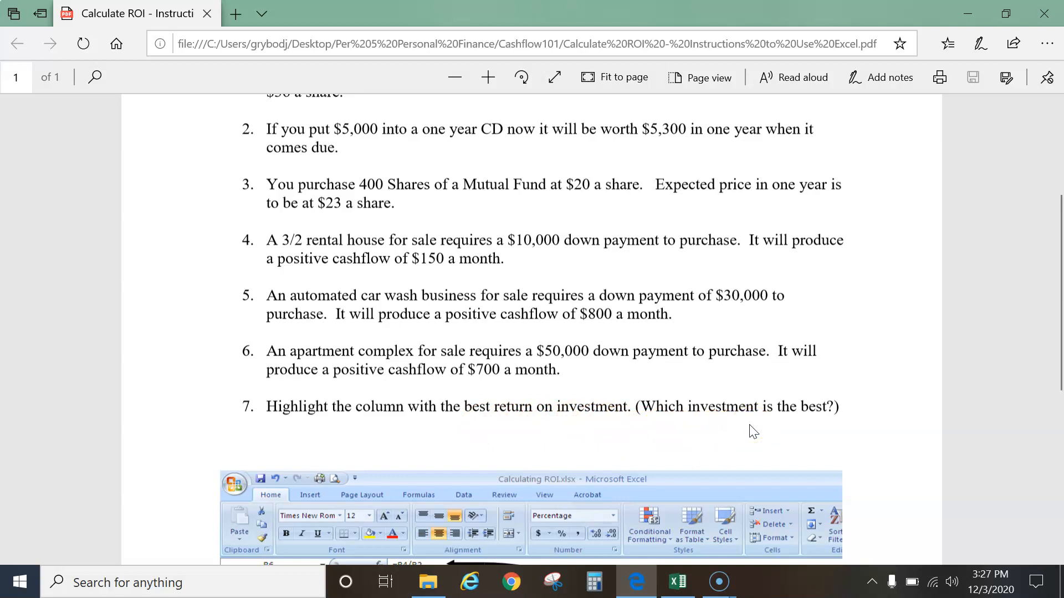
scroll(340, 420, "up", 2)
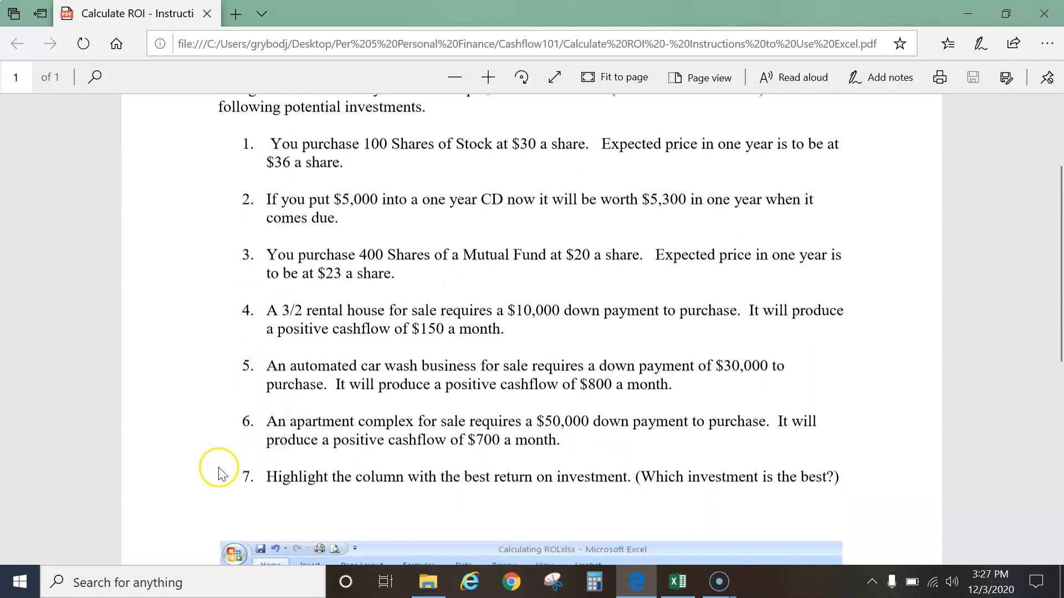
Read the PDF's last instruction about highlighting the column with the best return, and return to the worksheet
scroll(211, 482, "down", 2)
scroll(230, 421, "up", 2)
scroll(214, 400, "down", 8)
scroll(184, 407, "down", 2)
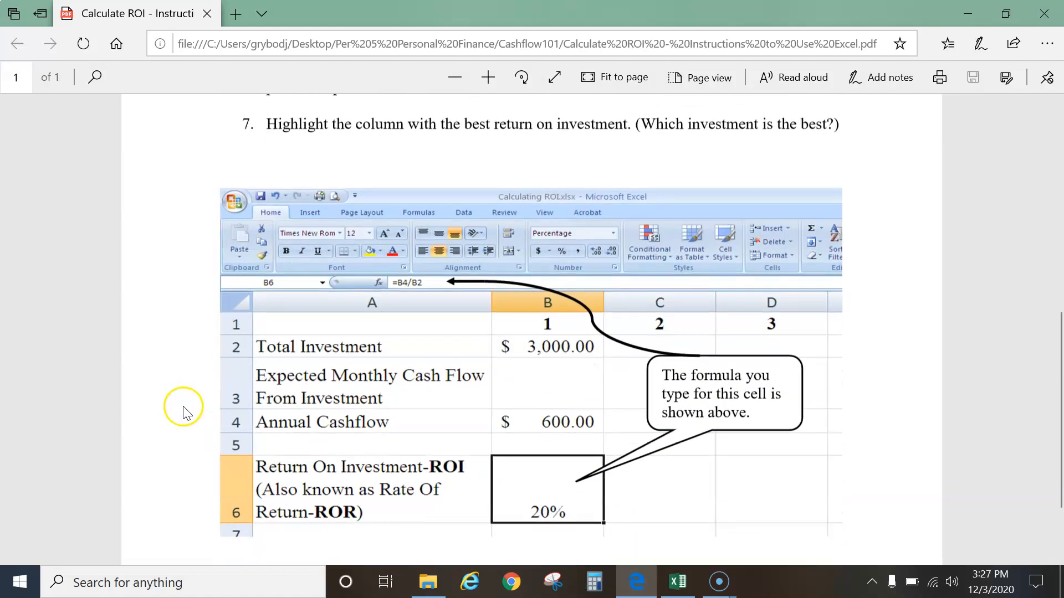
left_click(679, 582)
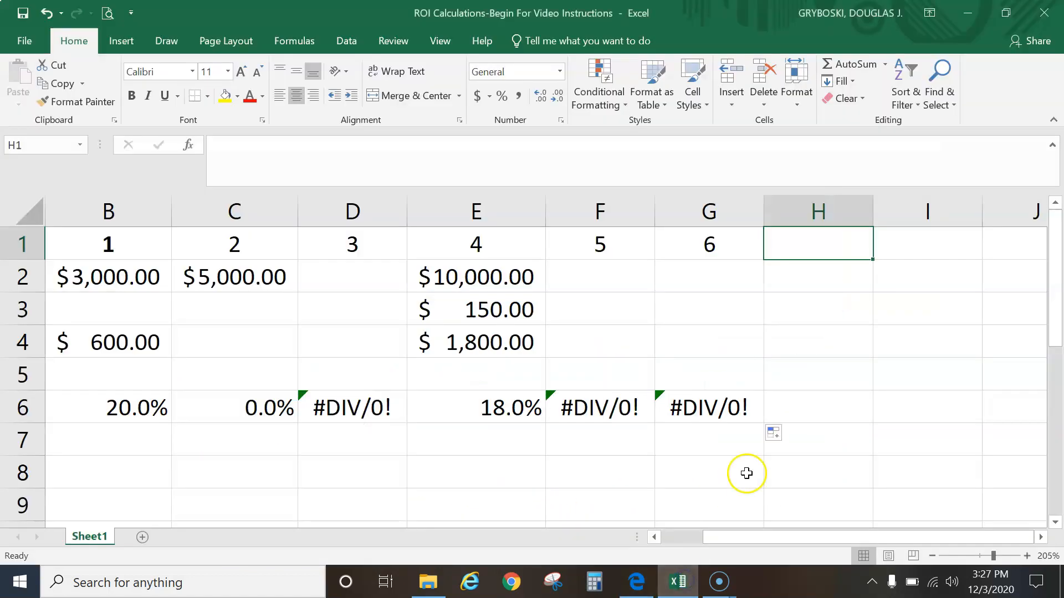
Give cells H1 through H6 a light orange fill color
left_click_drag(807, 244, 824, 412)
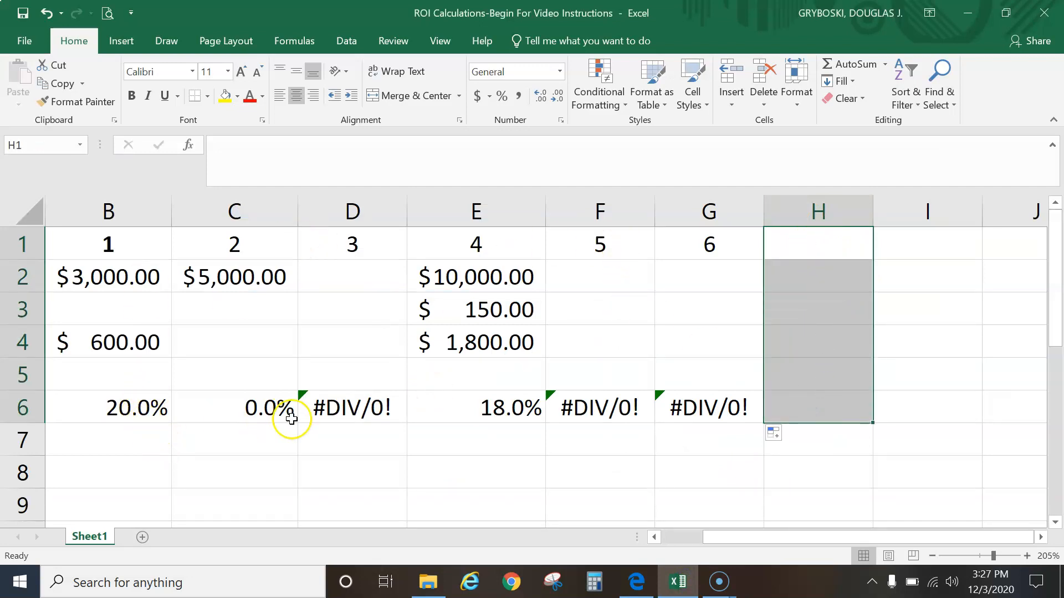
left_click_drag(838, 238, 834, 401)
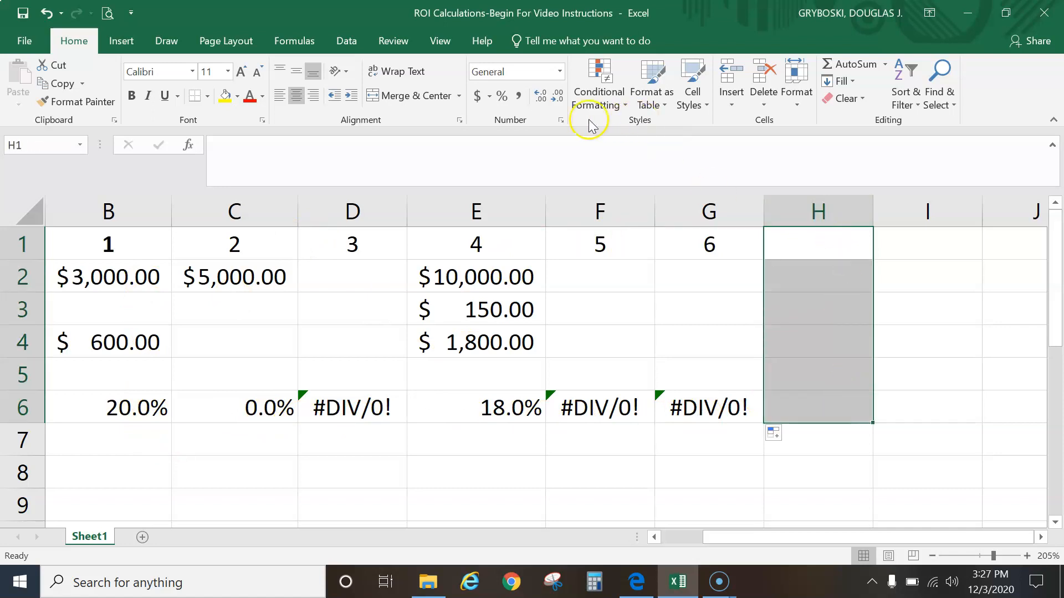
left_click(236, 97)
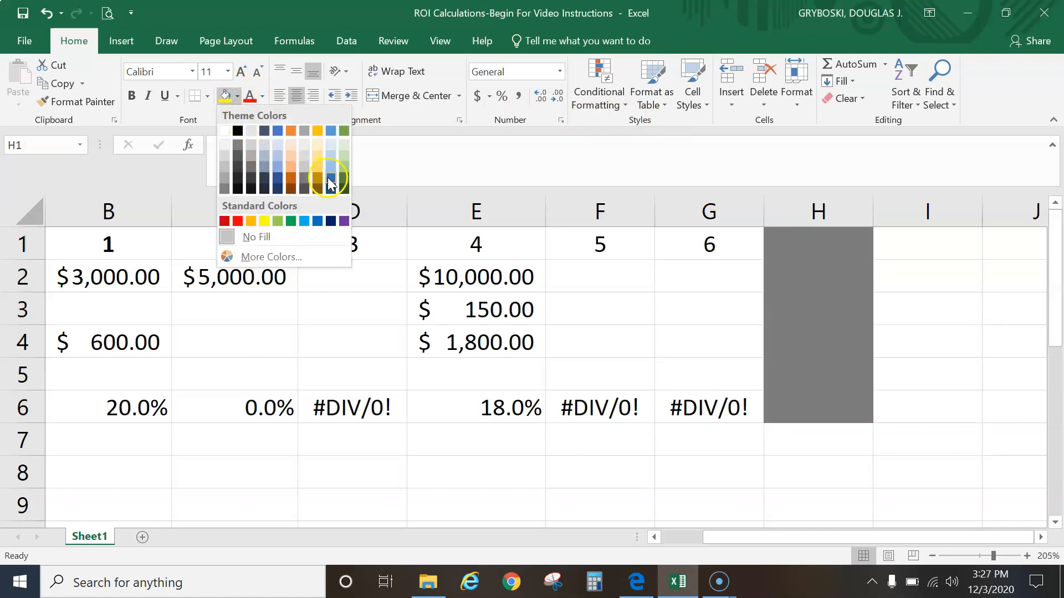
left_click(344, 172)
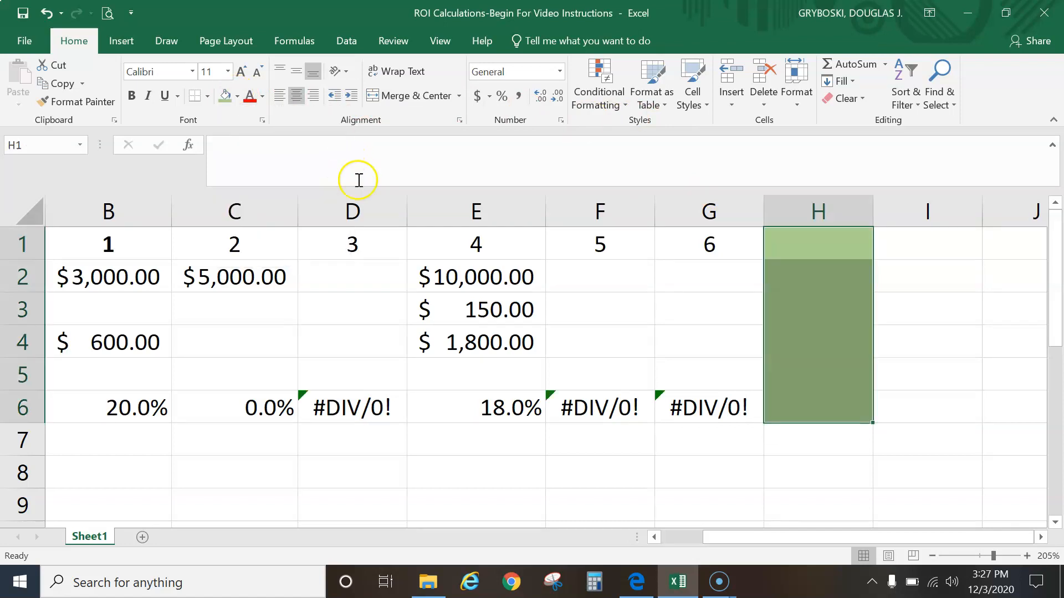
left_click(239, 98)
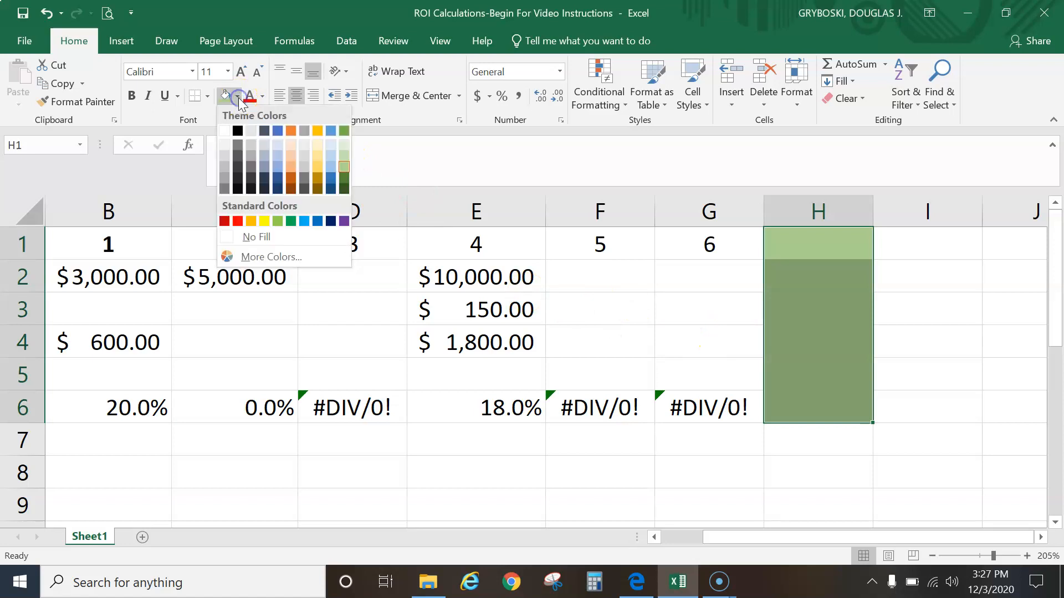
left_click(291, 154)
left_click(779, 301)
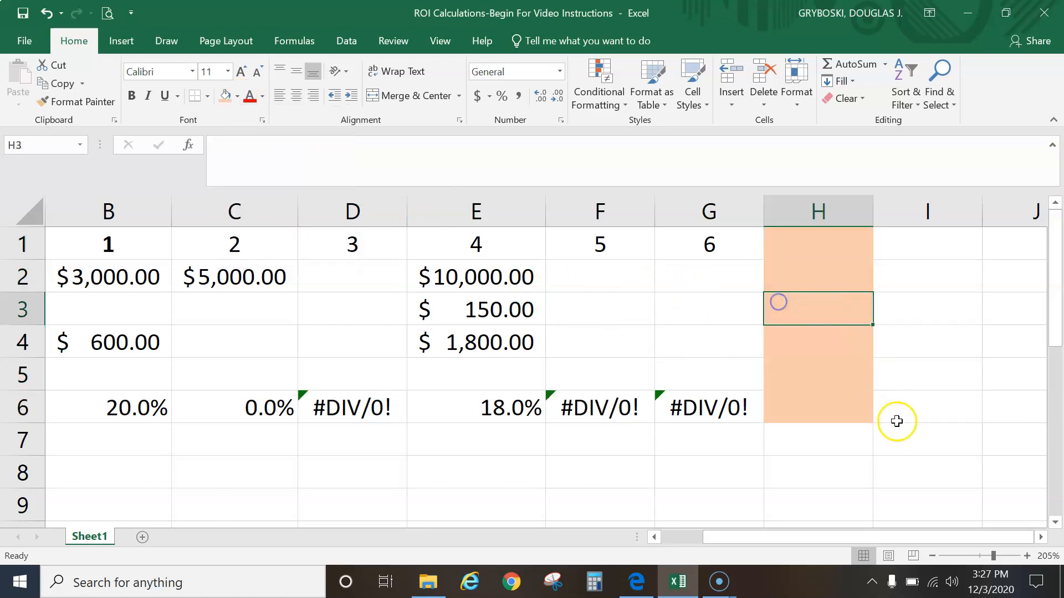
left_click(839, 439)
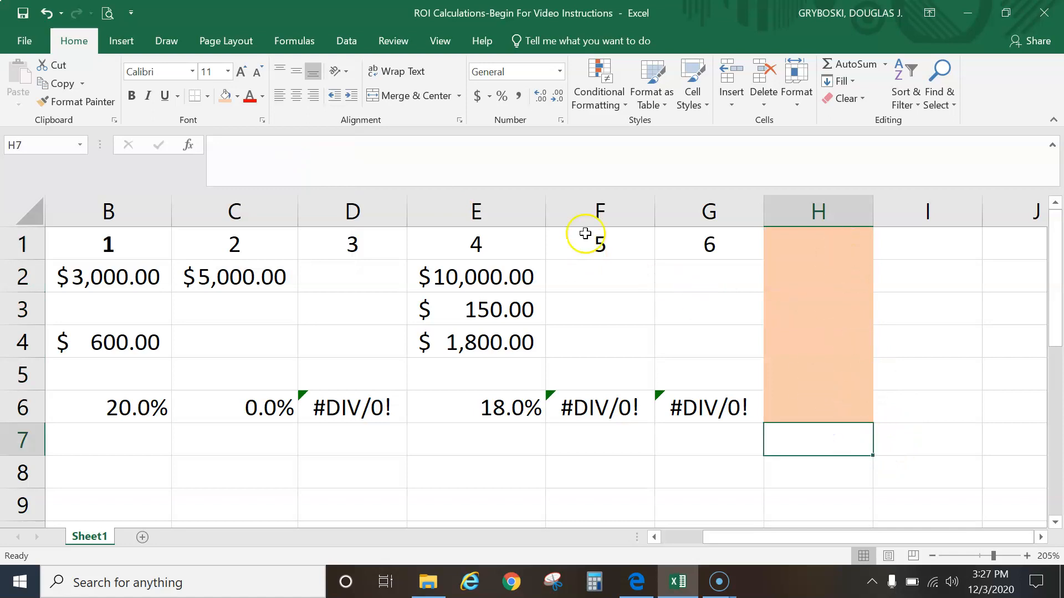
left_click(238, 98)
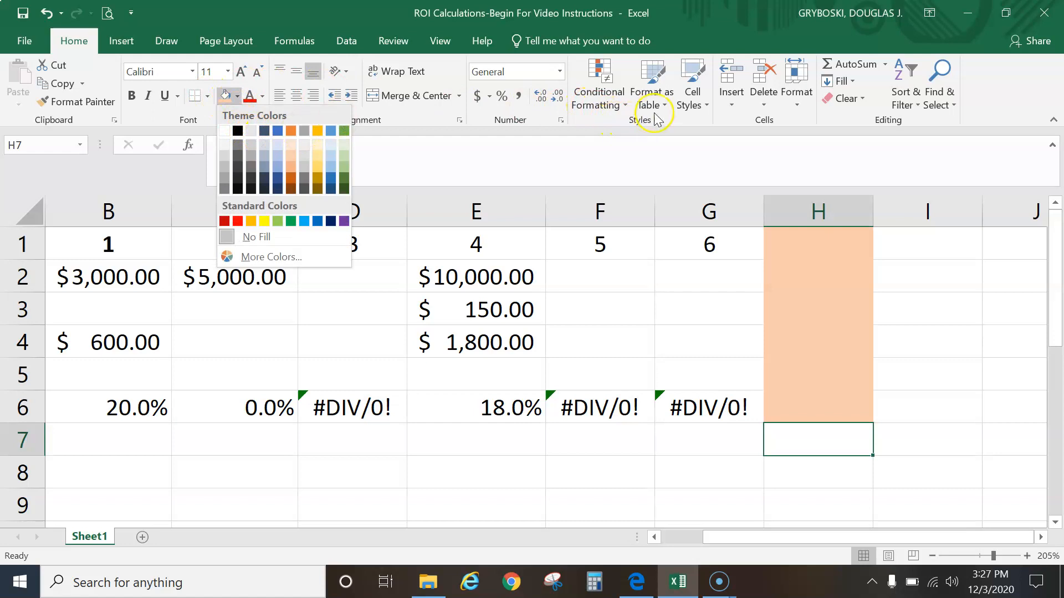
left_click(625, 109)
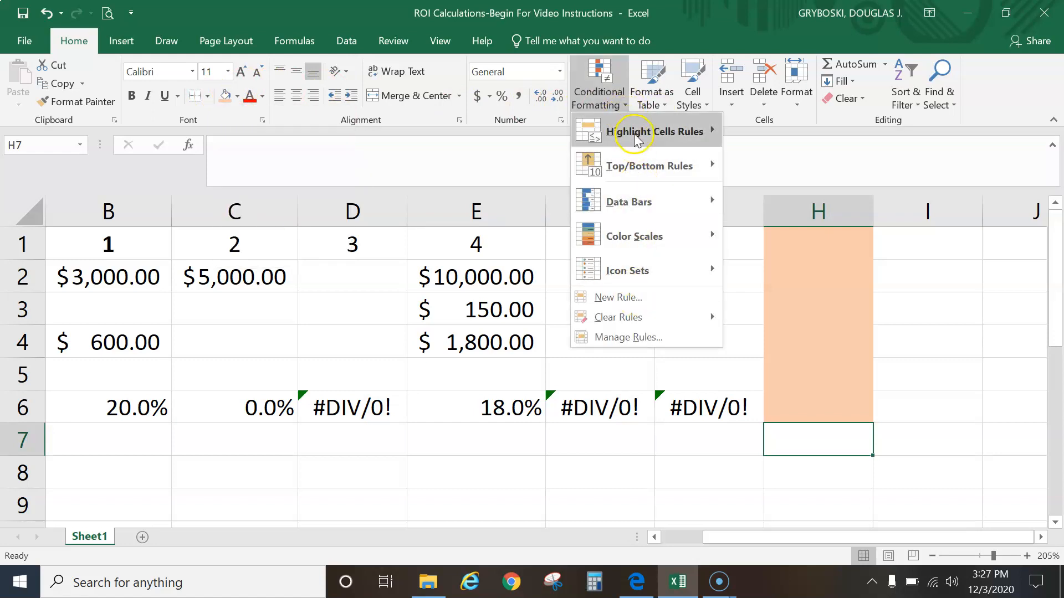
left_click(621, 104)
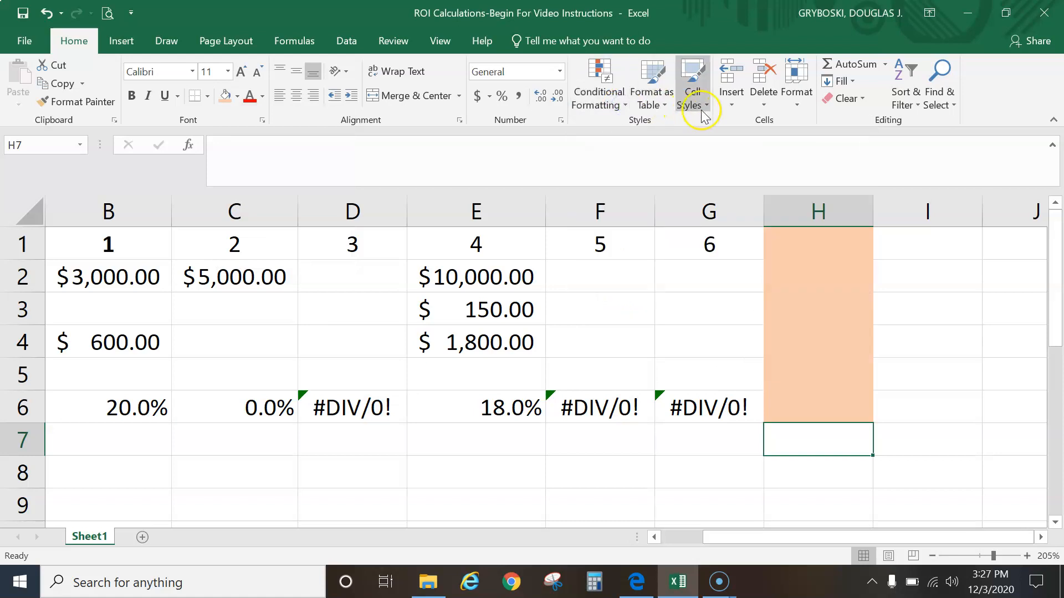
left_click(725, 441)
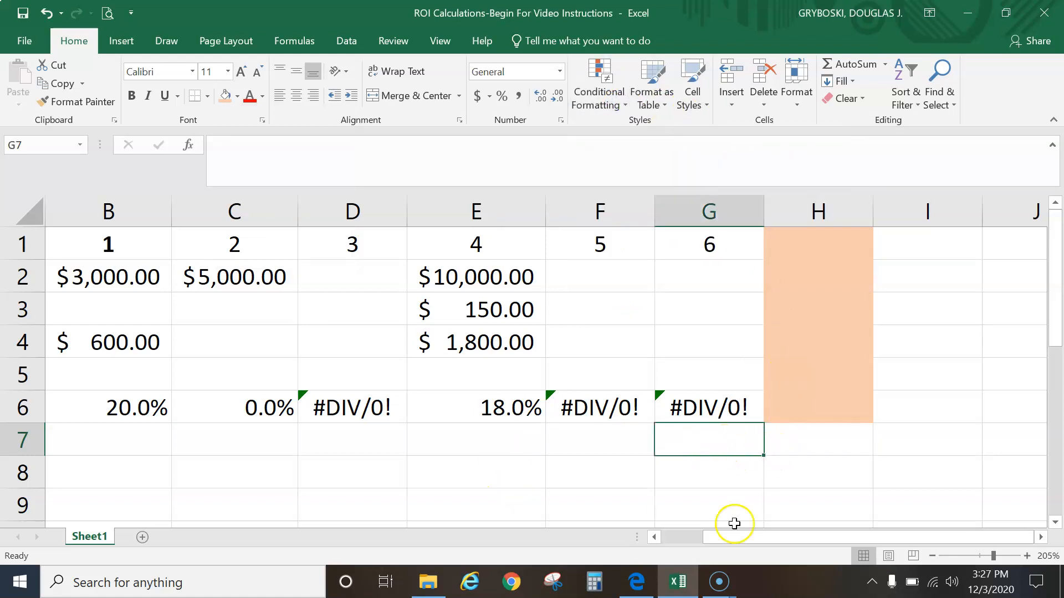
left_click_drag(823, 539, 773, 536)
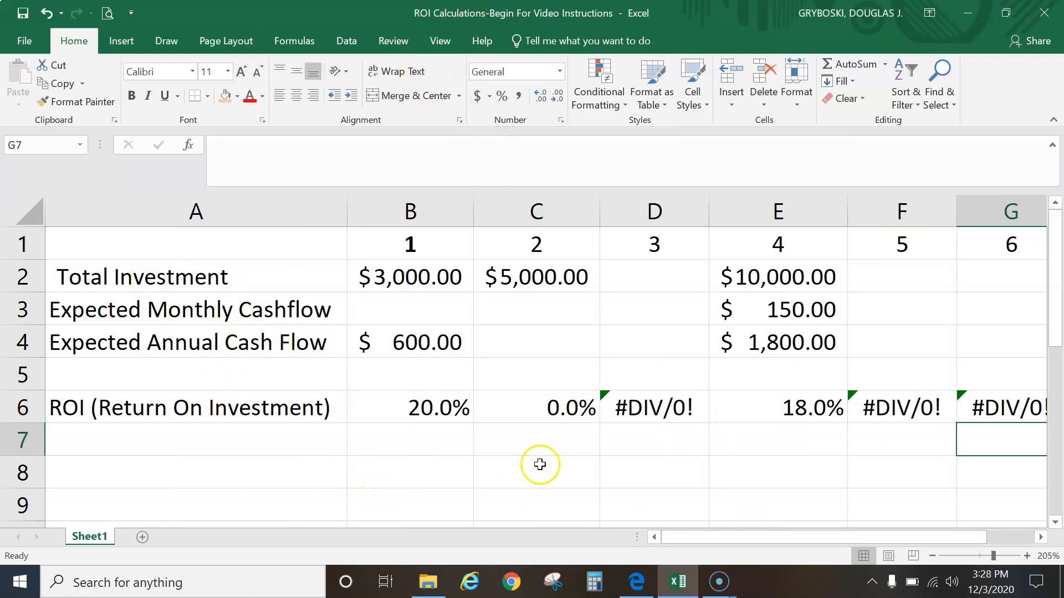
Switch back to the PDF instructions and scroll up to the introduction above the investment list
mouse_move(685, 593)
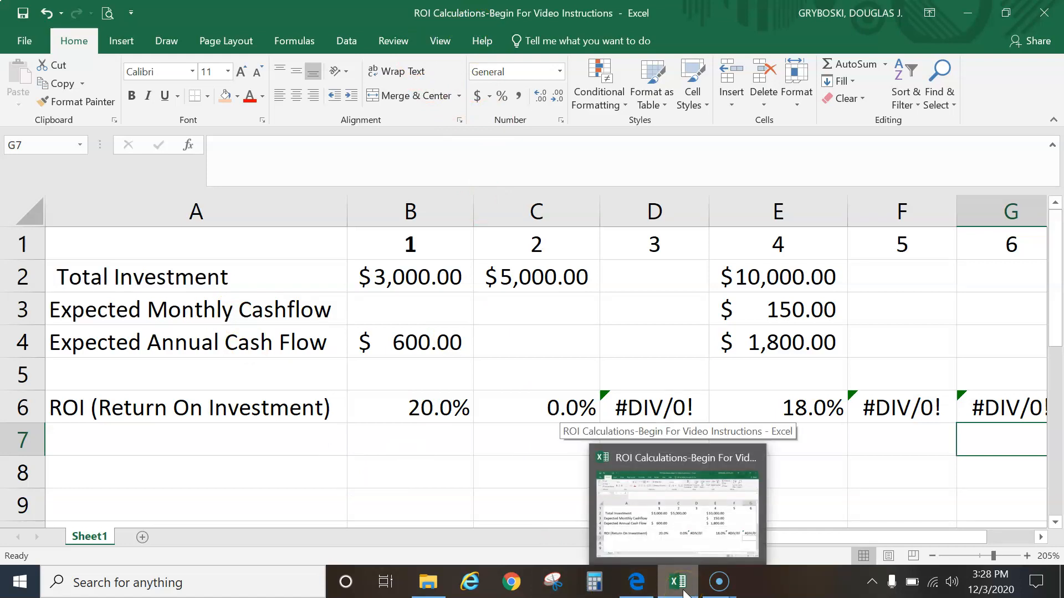
left_click(636, 582)
scroll(538, 455, "down", 2)
scroll(536, 452, "up", 3)
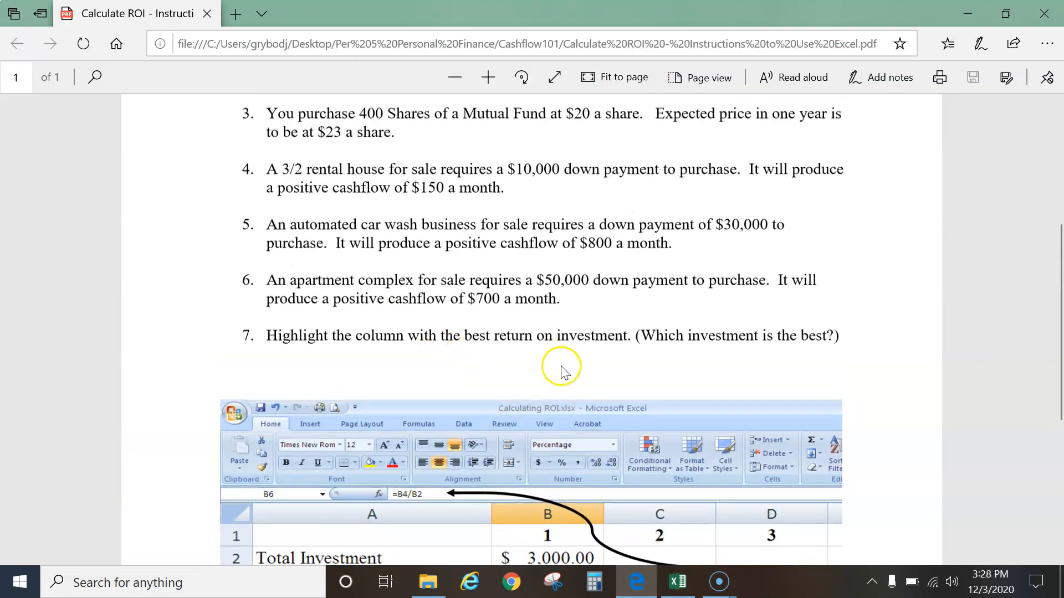
scroll(540, 384, "up", 5)
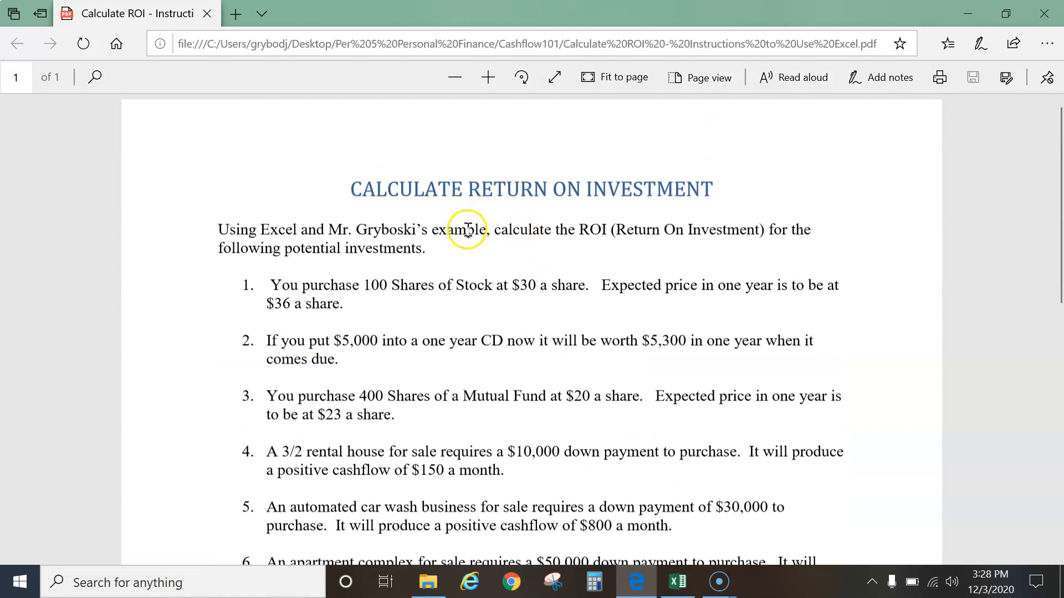
left_click(721, 588)
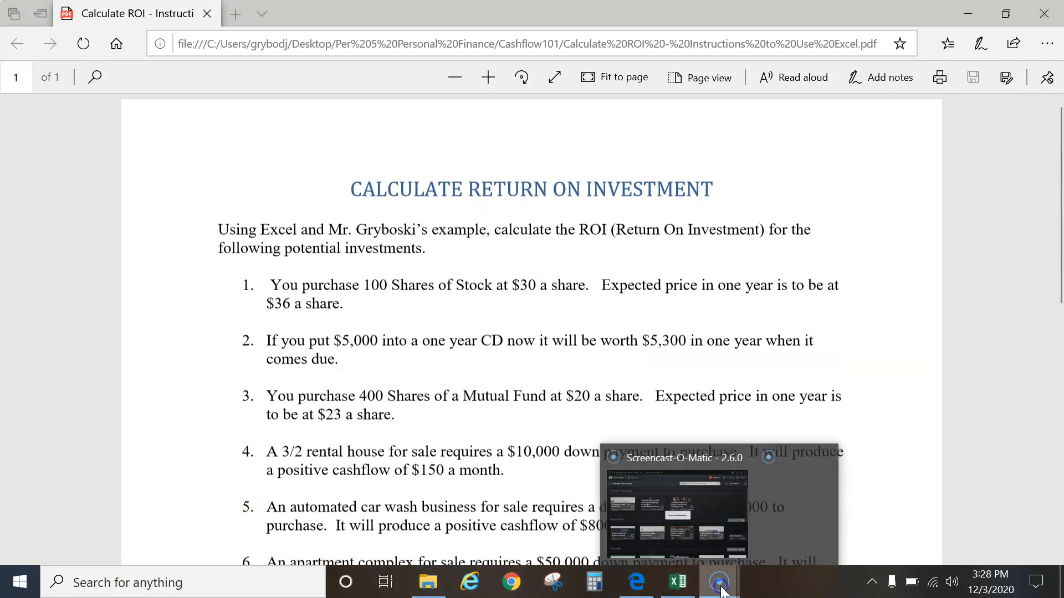
left_click(688, 520)
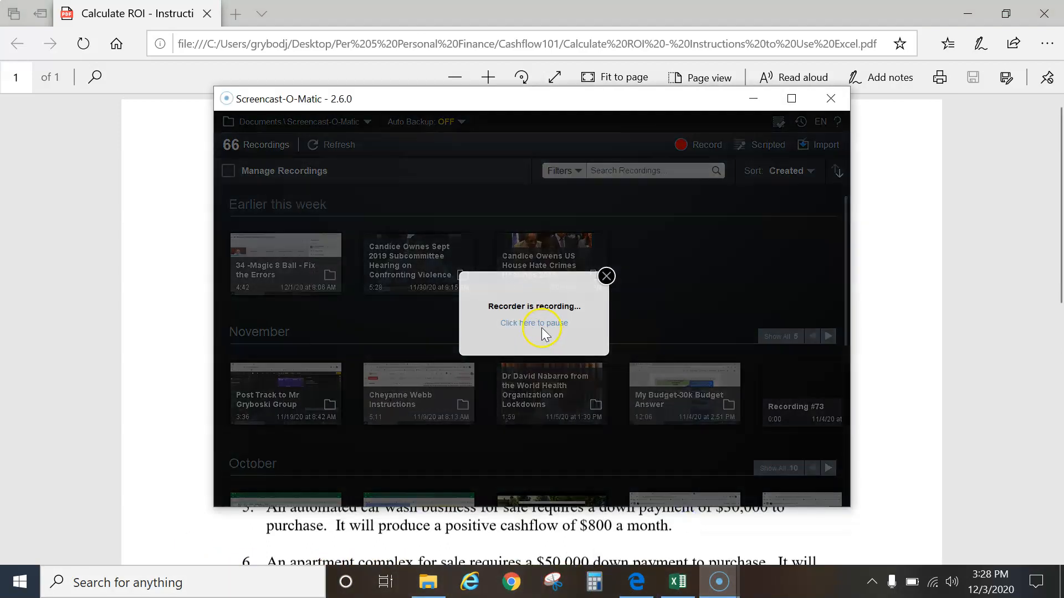